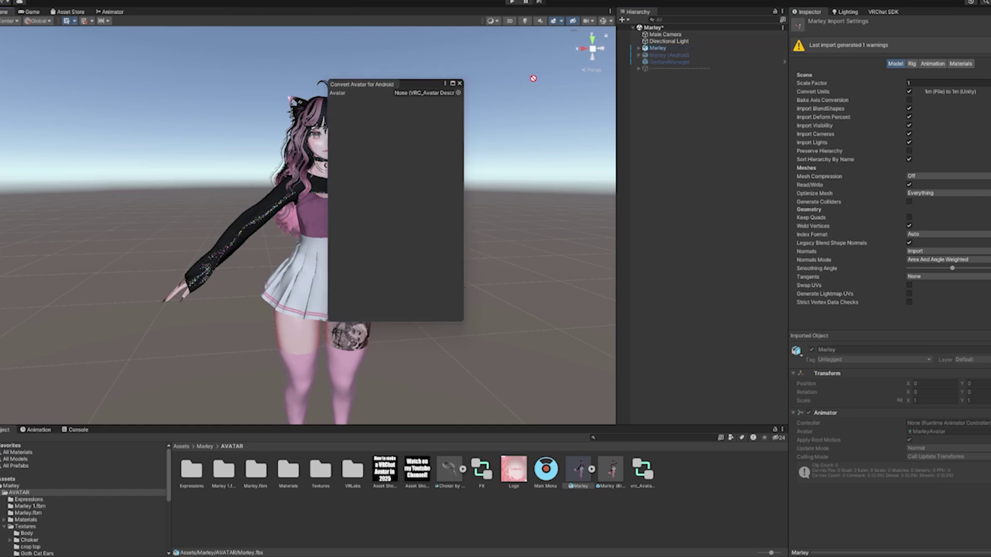
Assign the Marley avatar to the Android avatar converter and convert it.
left_click_drag(533, 78, 426, 93)
scroll(395, 206, "down", 1)
left_click(393, 315)
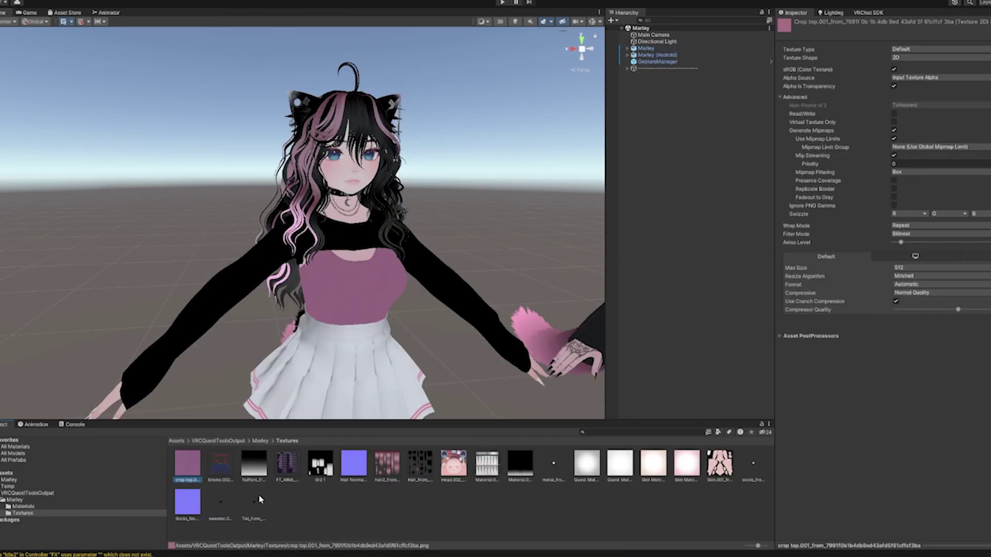
Select all textures in the converted avatar's Textures folder and adjust their platform-specific import settings.
left_click(260, 499, "shift")
left_click(923, 261)
left_click(913, 307)
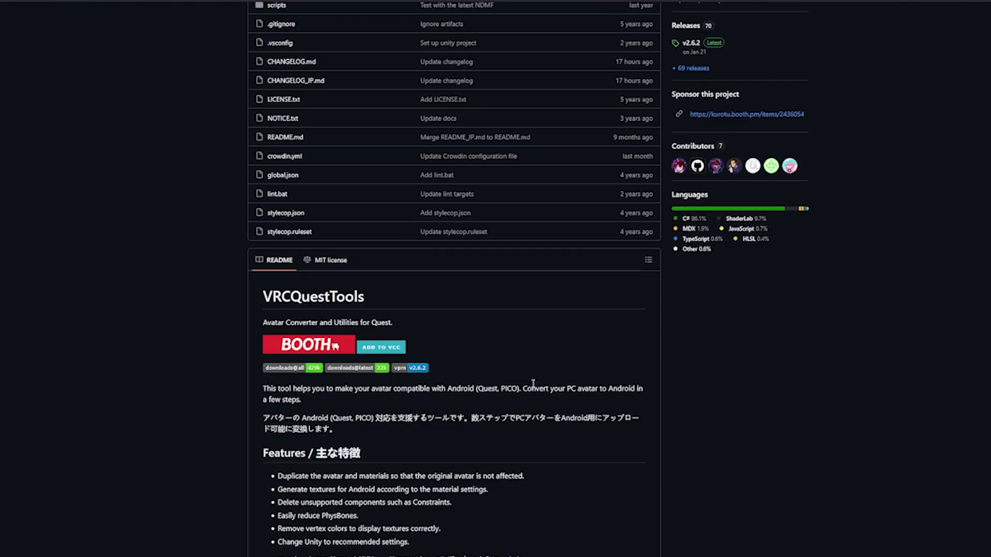
Add VRCQuestTools to the VRChat Creator Companion from its GitHub README.
left_click(384, 350)
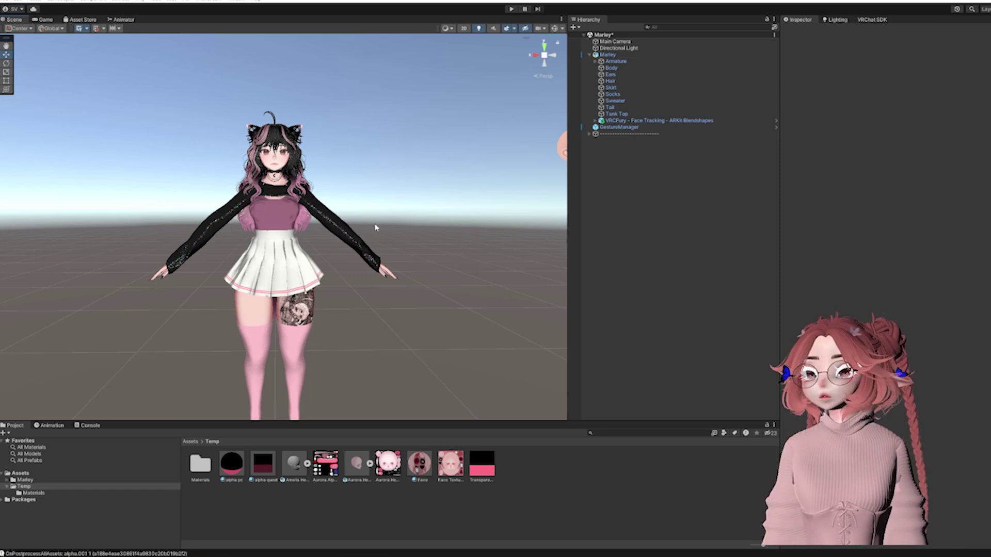
Select the Marley avatar and examine its outfit, hair and materials up close in the scene.
left_click(629, 53)
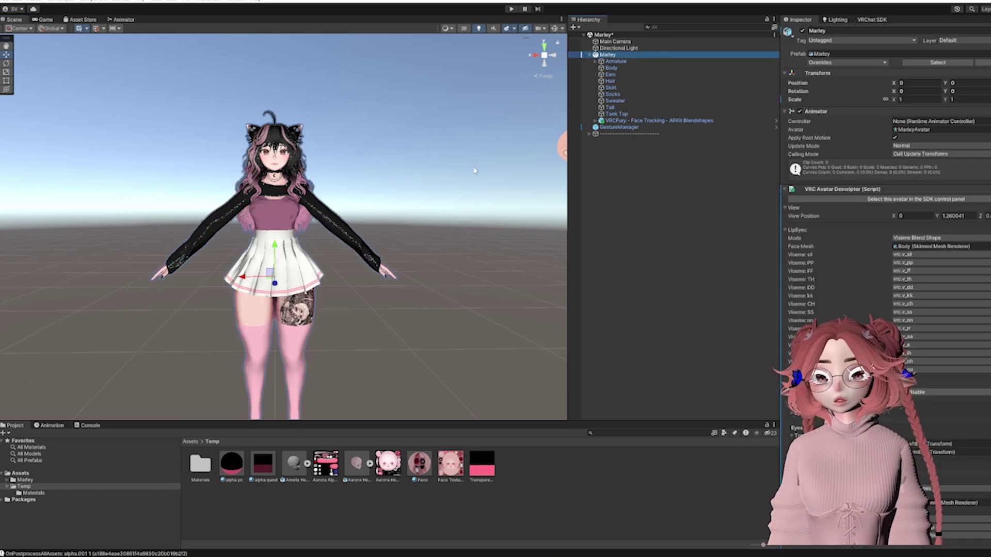
middle_click_drag(384, 243, 404, 224)
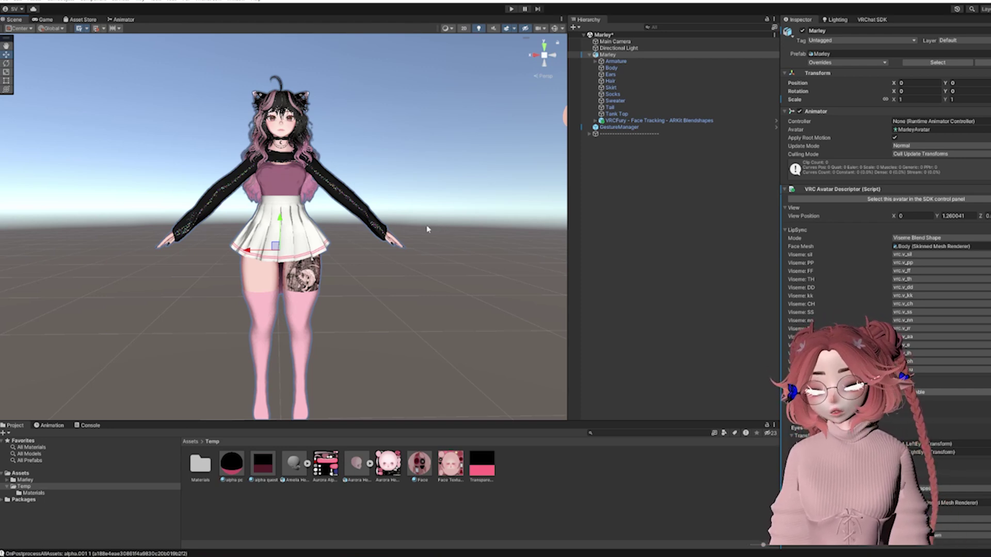
scroll(372, 210, "up", 8)
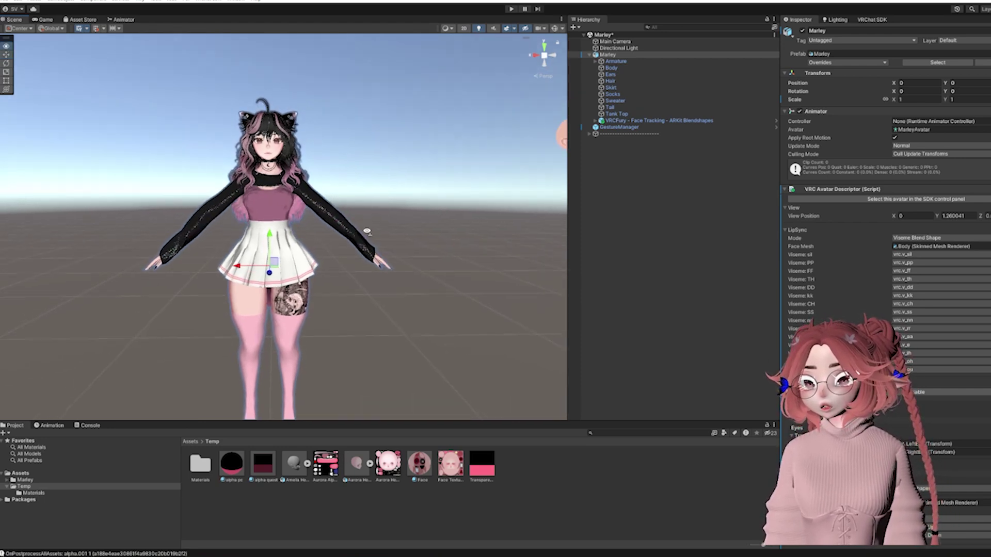
scroll(346, 217, "down", 3)
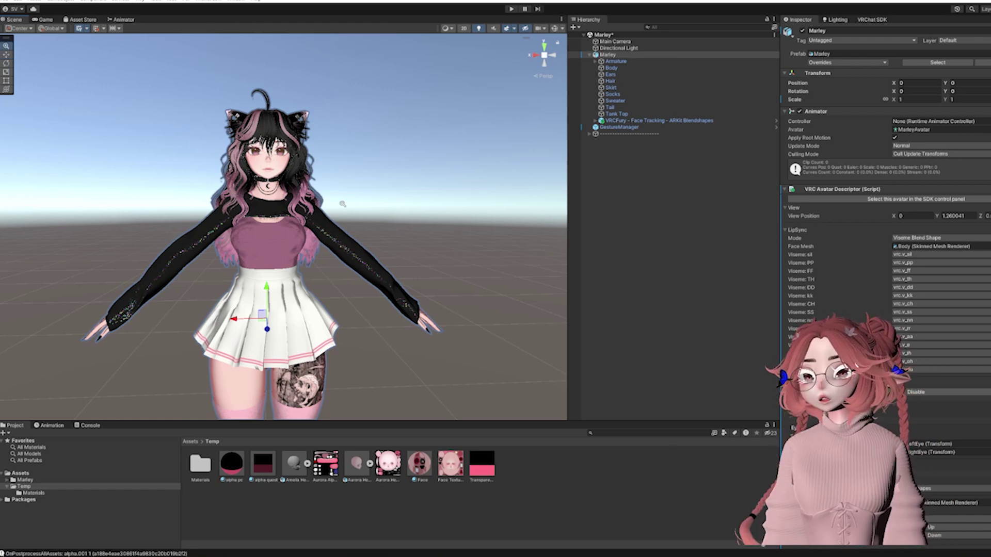
right_click_drag(343, 203, 355, 170, "alt")
middle_click_drag(355, 170, 355, 181)
right_click_drag(355, 181, 382, 195, "alt")
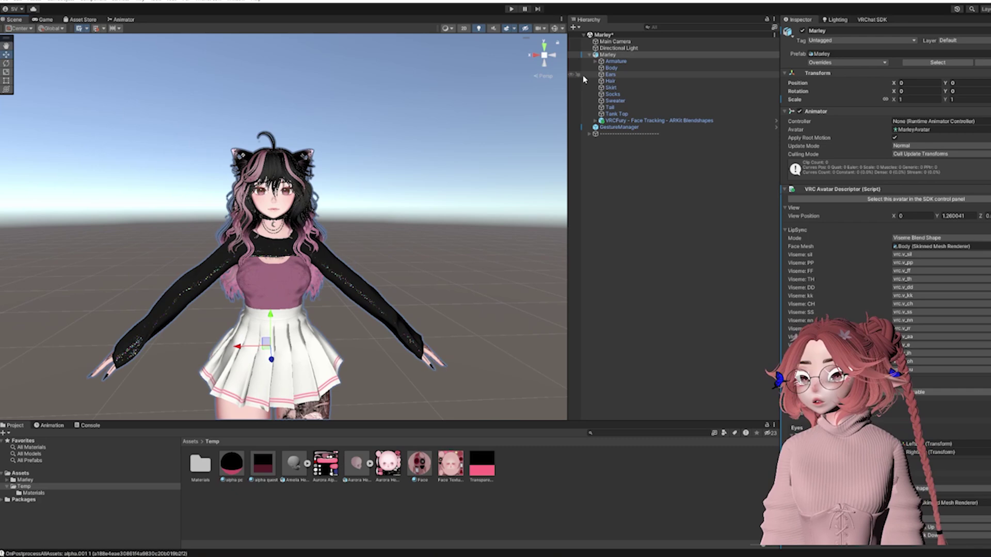
On the VRCQuestTools GitHub page, open the v2.6.2 release and examine its downloadable assets.
left_click_drag(705, 27, 615, 39)
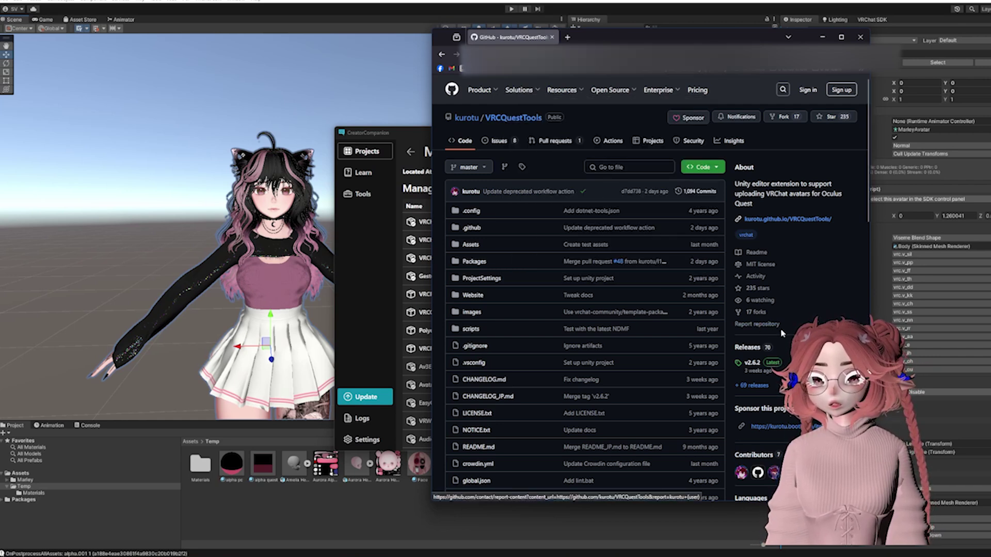
left_click(755, 364)
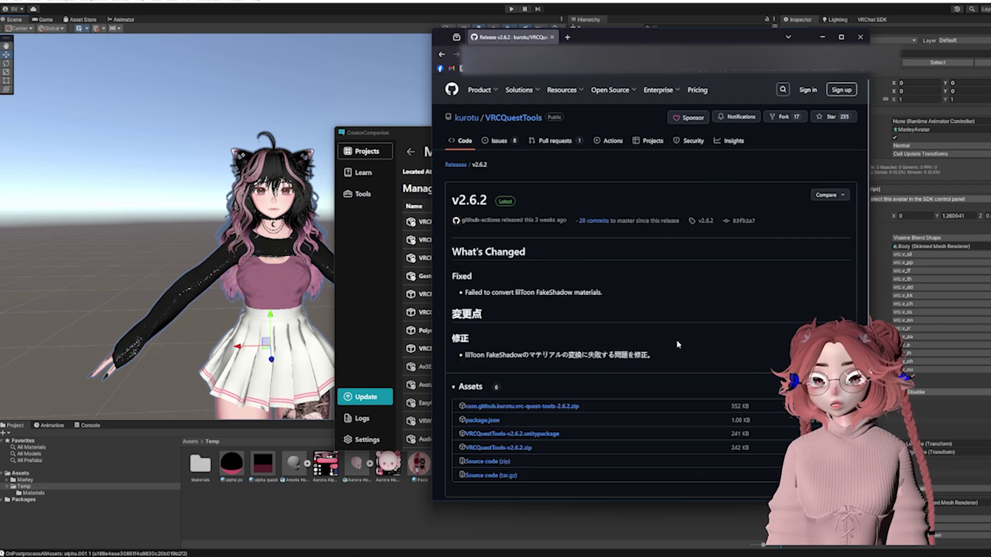
scroll(676, 344, "down", 2)
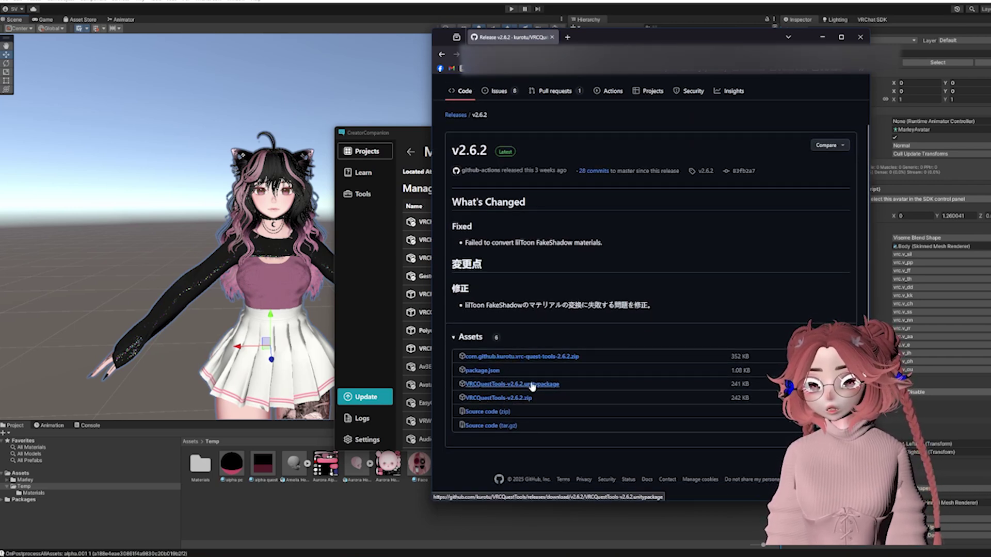
Return to the VRCQuestTools README on GitHub, review the tool's description and close the browser window.
key("alt+Left")
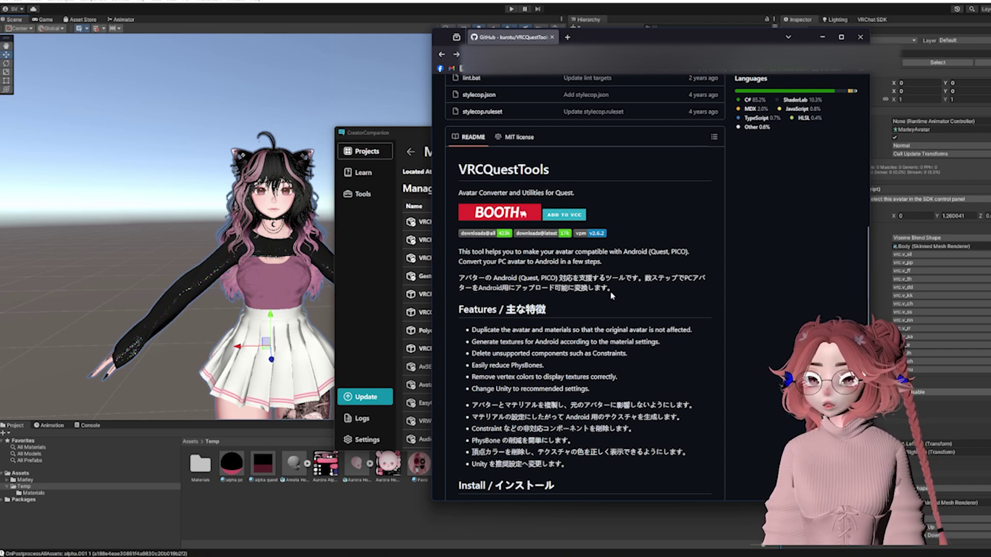
left_click(632, 47)
left_click_drag(632, 46, 687, 72)
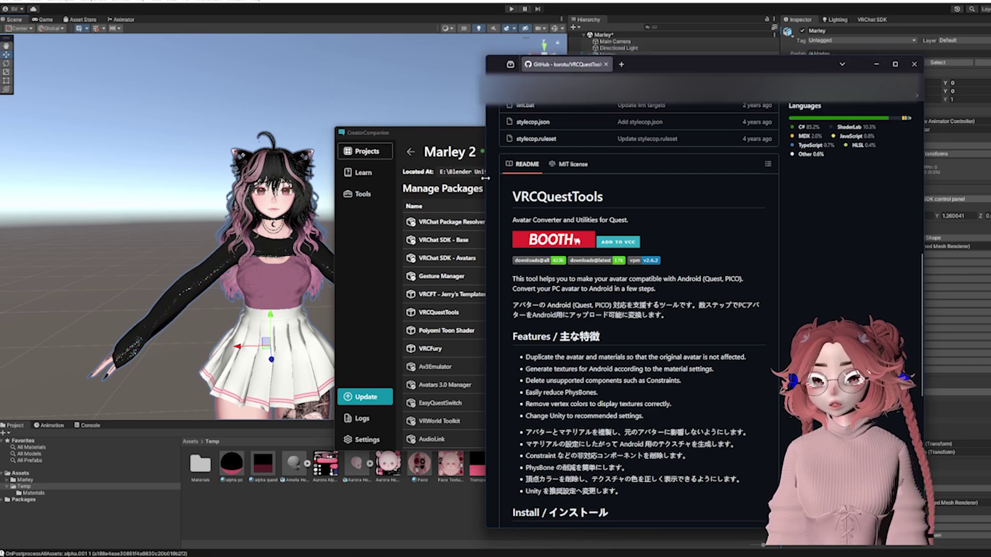
left_click(914, 64)
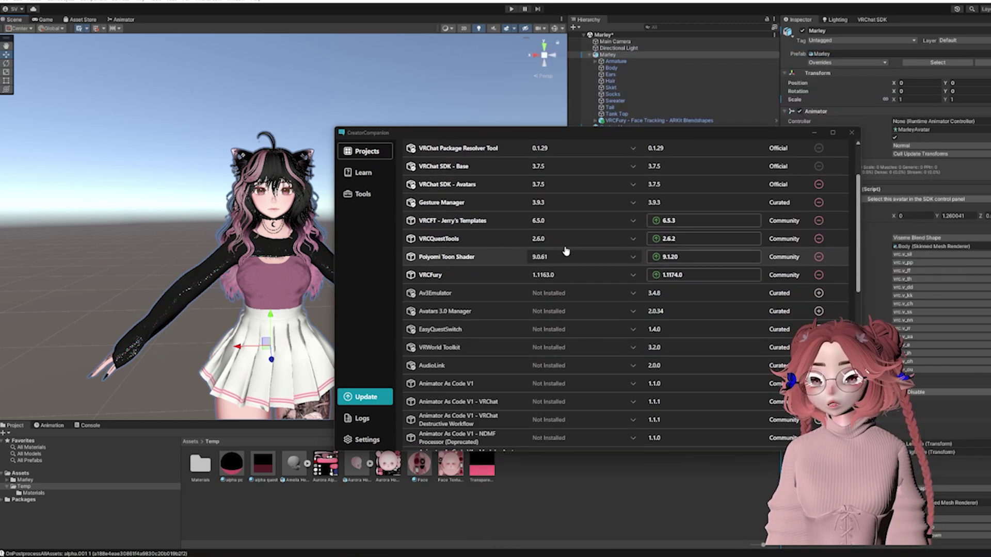
Update VRCQuestTools to version 2.6.2 in the Marley 2 project's packages and return to Unity.
scroll(514, 289, "down", 1)
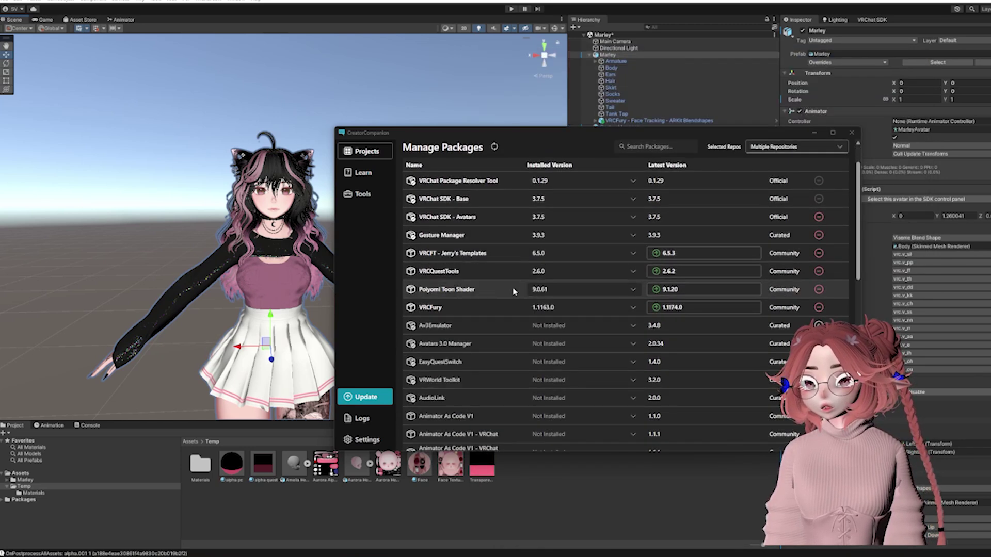
scroll(645, 198, "up", 1)
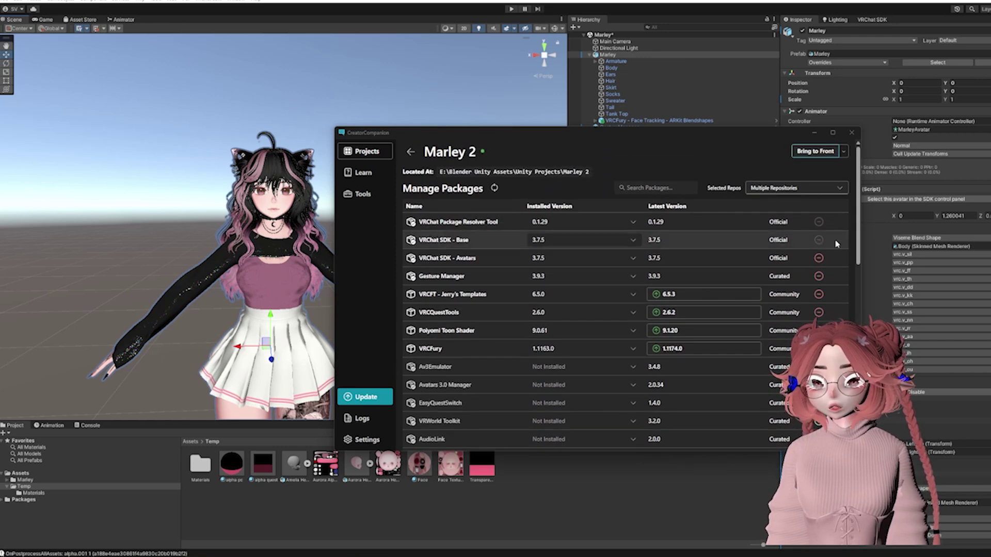
scroll(815, 292, "down", 1)
scroll(815, 292, "down", 1)
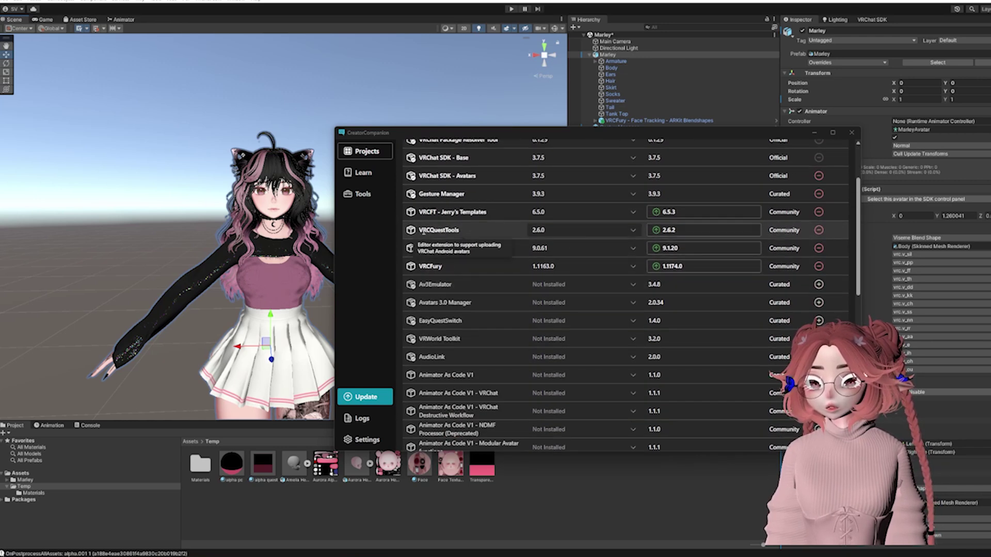
left_click(671, 230)
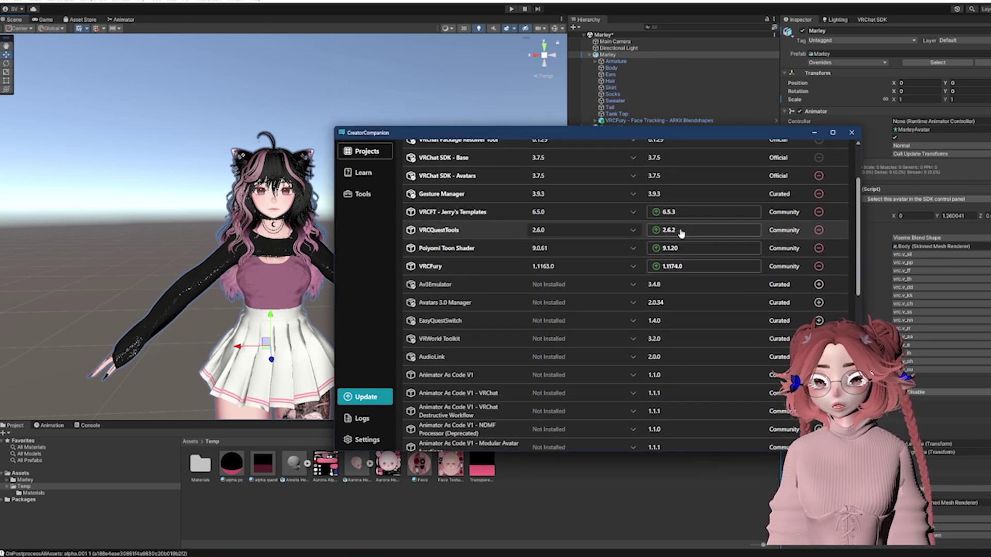
left_click(813, 133)
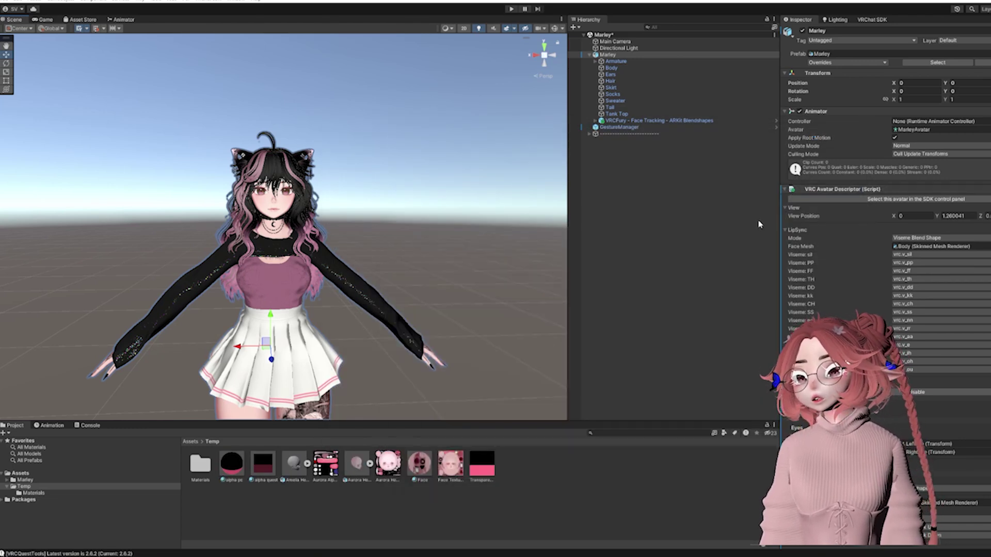
Open the VRCQuestTools Convert Avatar for Android tool and set Marley as the avatar to convert.
middle_click_drag(388, 222, 383, 190)
scroll(383, 199, "down", 3)
scroll(488, 209, "down", 2)
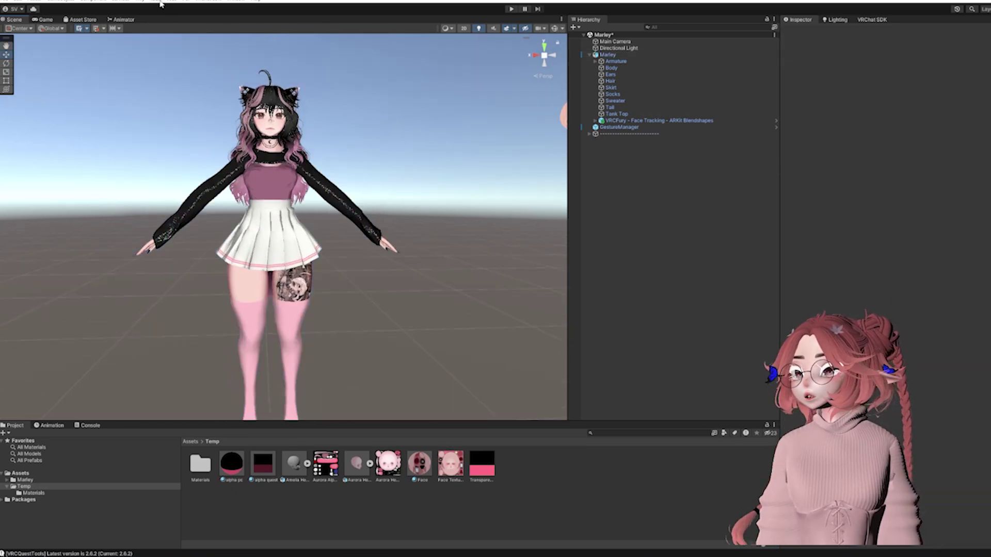
left_click(161, 4)
left_click(161, 4)
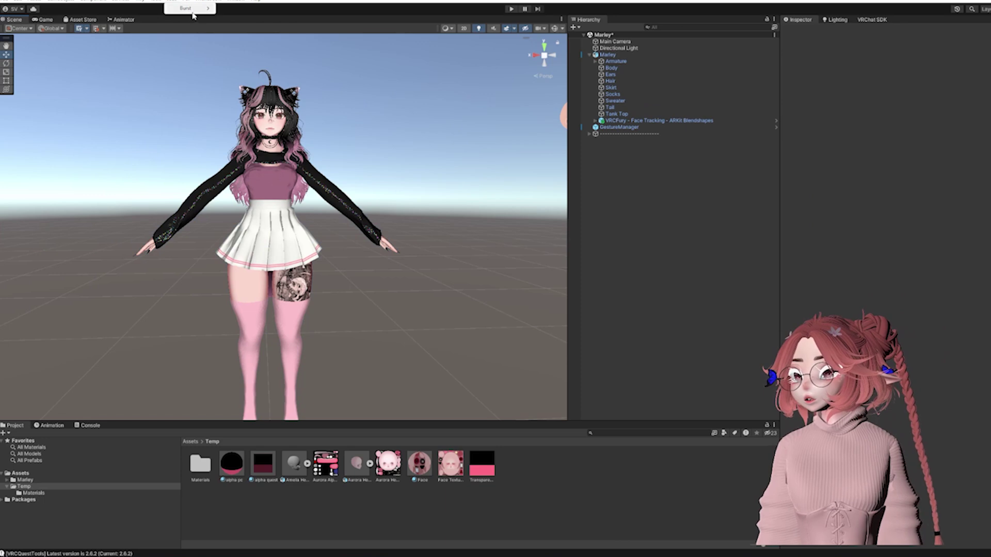
left_click(161, 4)
mouse_move(198, 24)
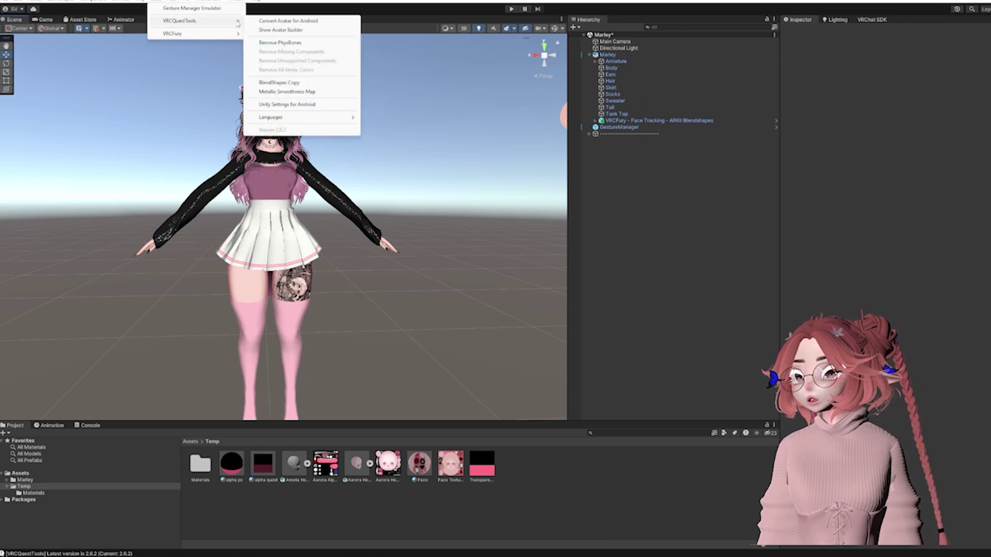
left_click(291, 23)
left_click_drag(253, 61, 456, 85)
left_click_drag(608, 55, 467, 98)
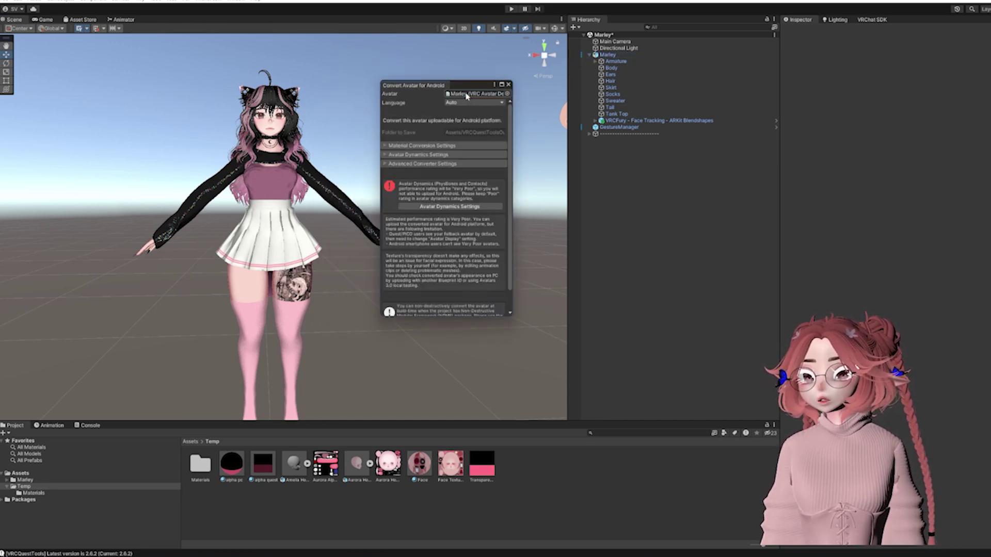
Convert the Marley avatar for Android and acknowledge the Avatar Dynamics warning.
scroll(463, 277, "down", 2)
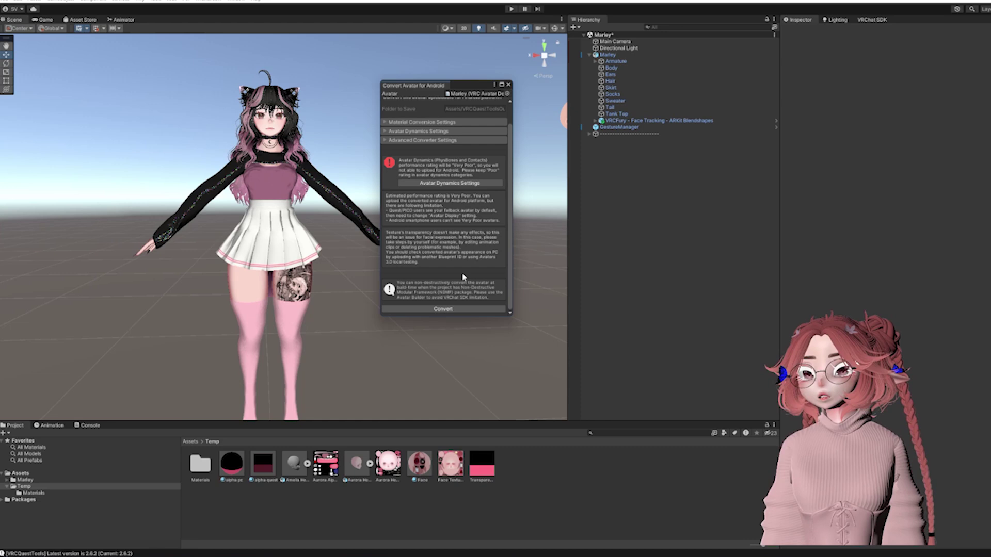
left_click(451, 309)
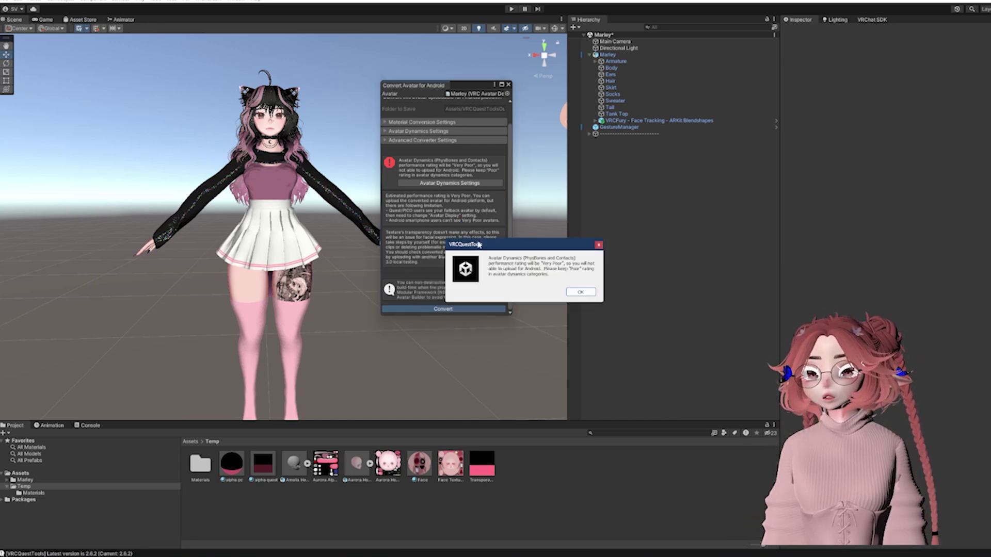
left_click(580, 292)
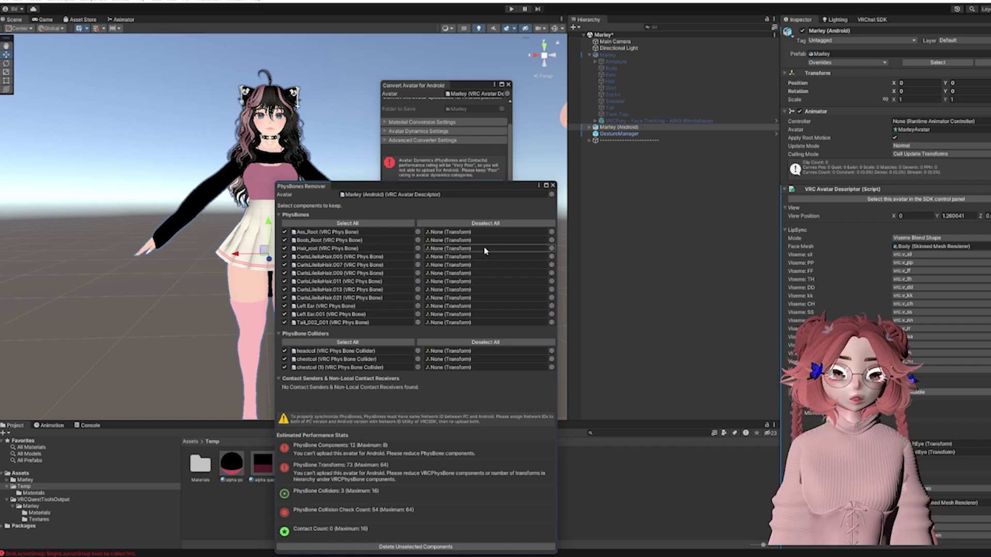
Locate the .005 hair curl in the Android avatar's armature and assign it as its own Phys Bone's Root Transform.
left_click(338, 256)
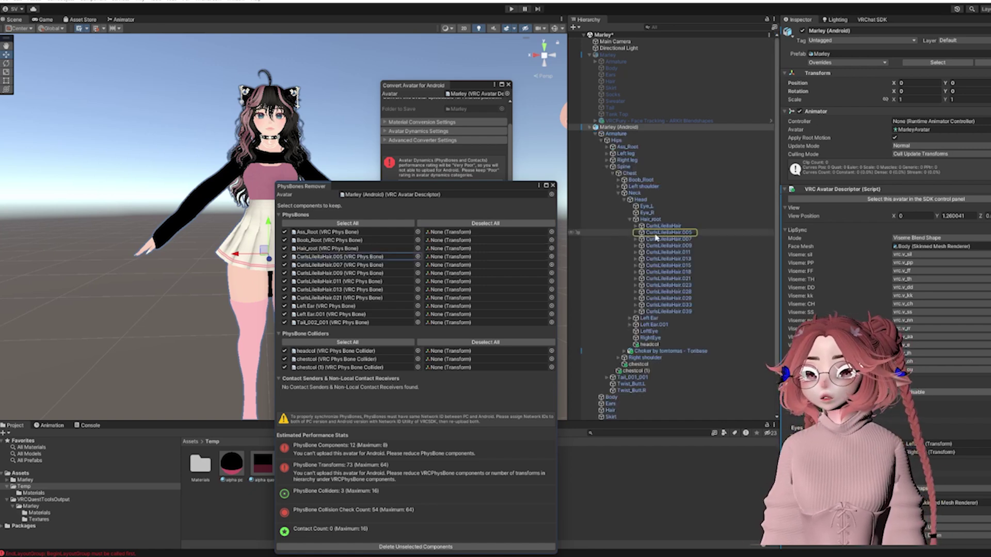
left_click(656, 233)
key("e")
left_click_drag(268, 71, 294, 90)
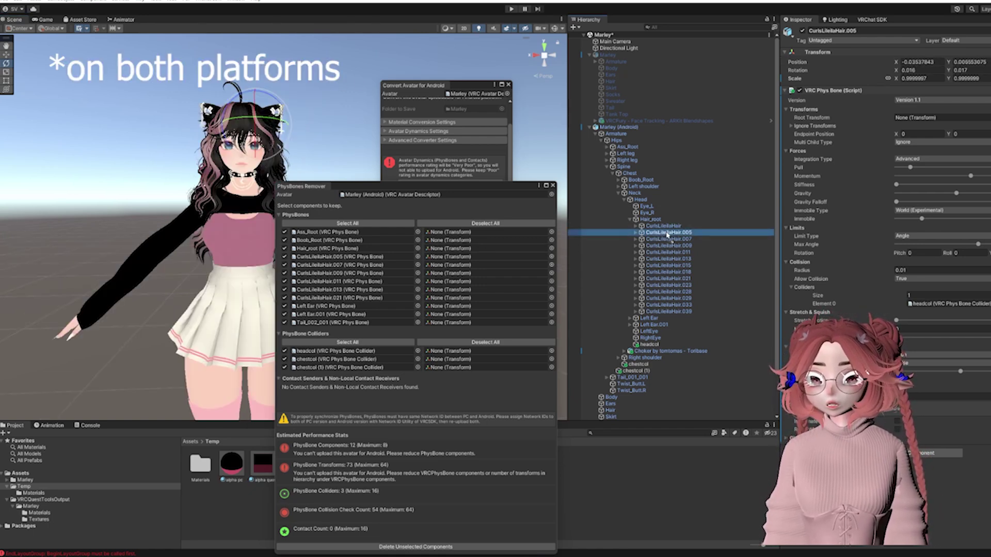
left_click_drag(662, 236, 913, 117)
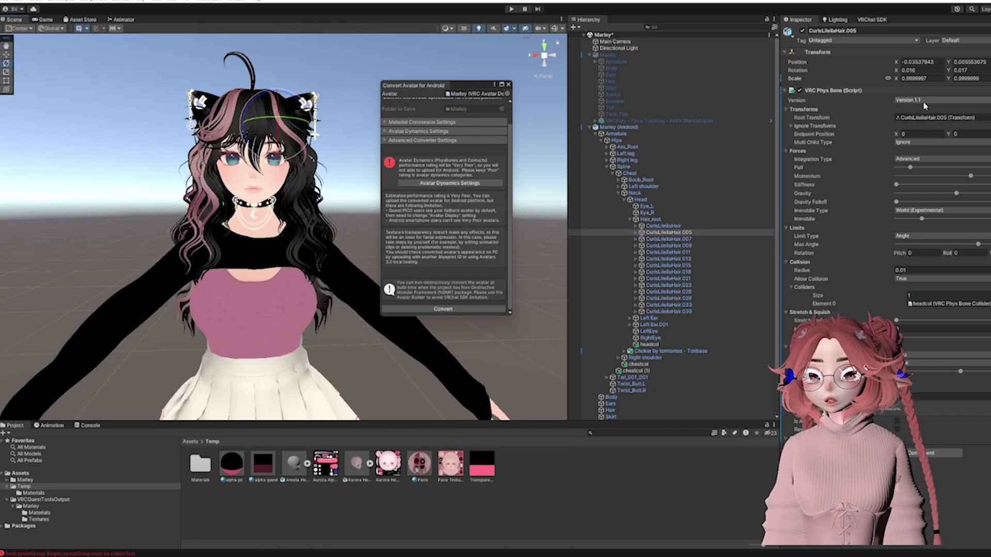
Close the converter, move Marley (Android) to about X 0.701 and re-enable the original Marley avatar beside it.
left_click(508, 84)
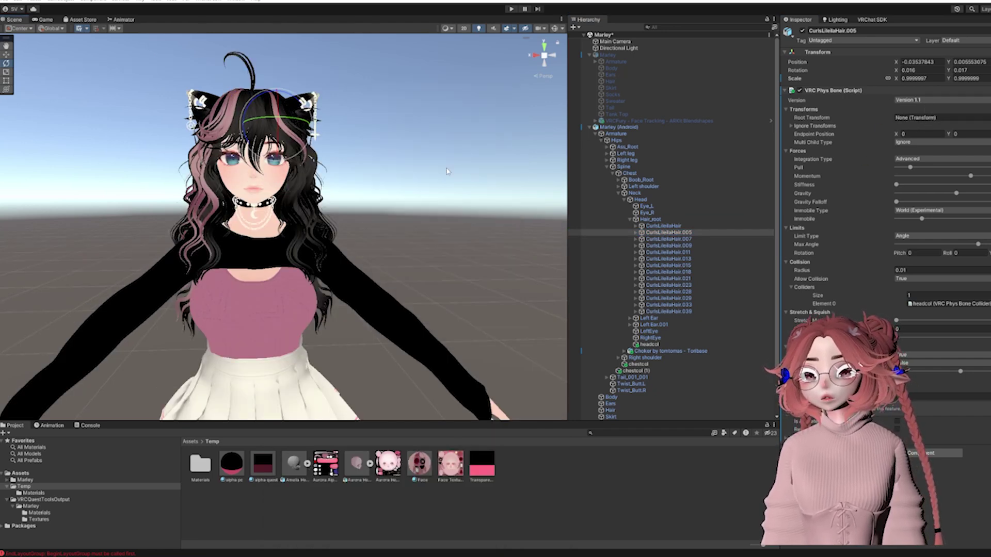
scroll(447, 169, "down", 5)
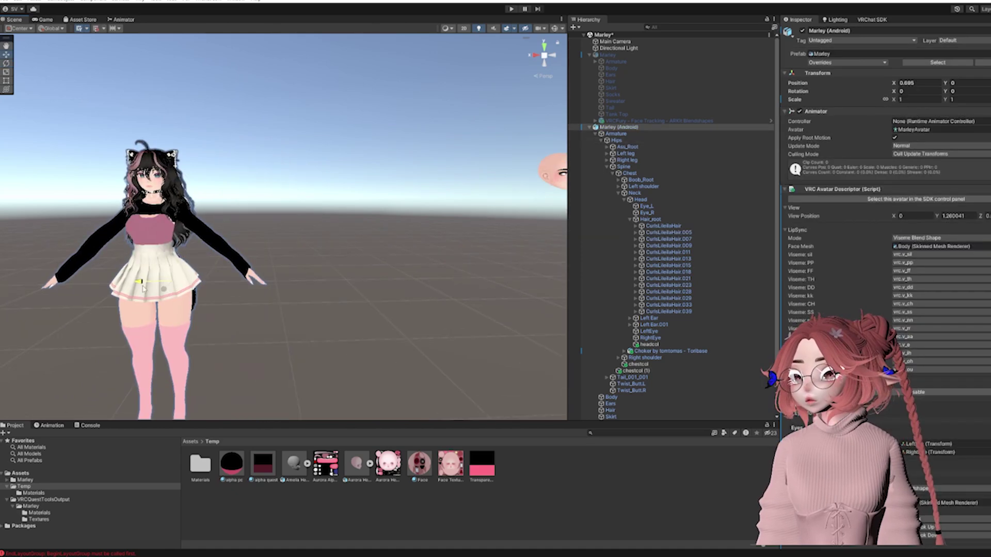
left_click_drag(141, 281, 139, 281)
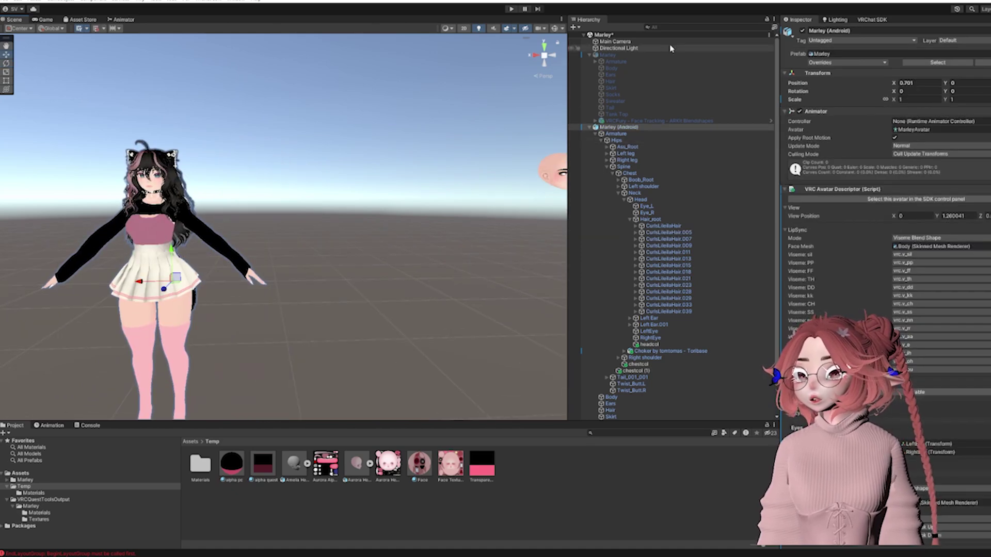
left_click(629, 54)
left_click(802, 31)
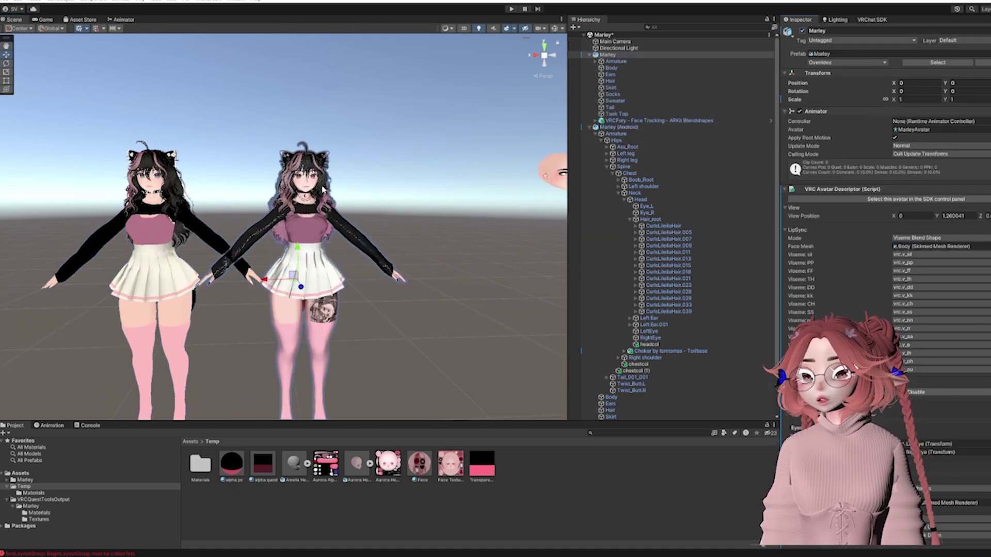
Move Marley (Android) farther from the original avatar to about X 1.042 and compare the two side by side.
double_click(627, 128)
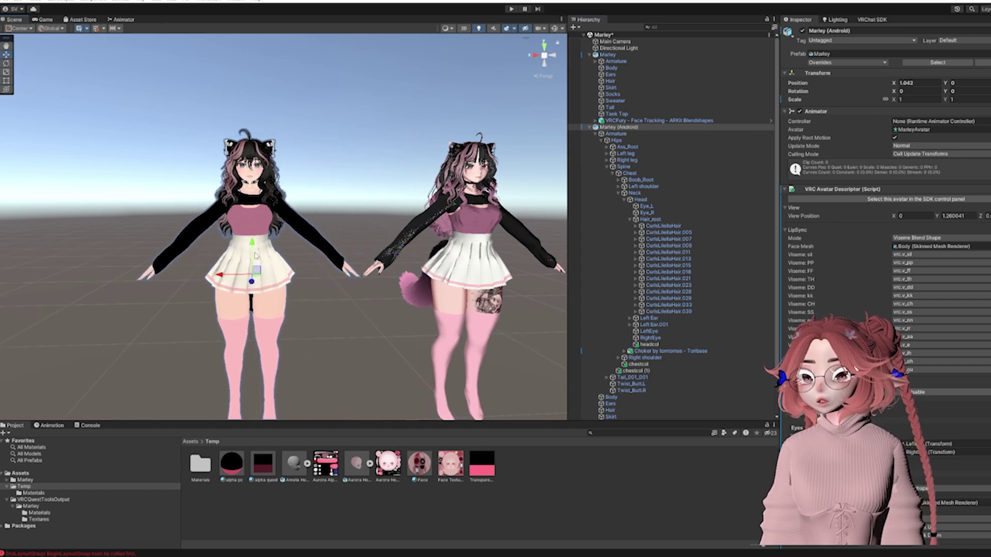
left_click(388, 206)
middle_click_drag(417, 199, 388, 201)
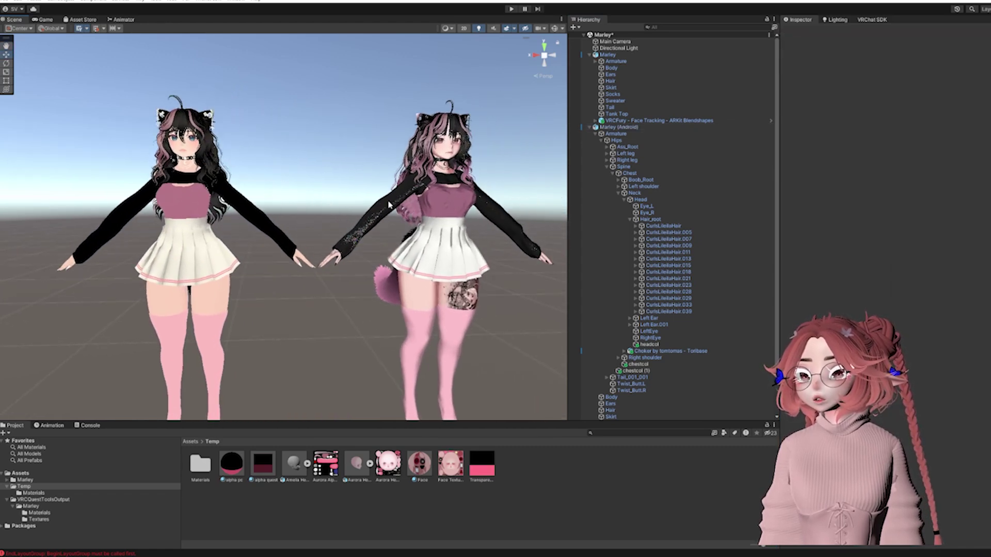
Adjust the Hue Shift in the original Marley's Head.002 Poiyomi material to recolor the eyes, finishing on brown.
scroll(320, 224, "up", 1)
middle_click_drag(318, 209, 332, 216)
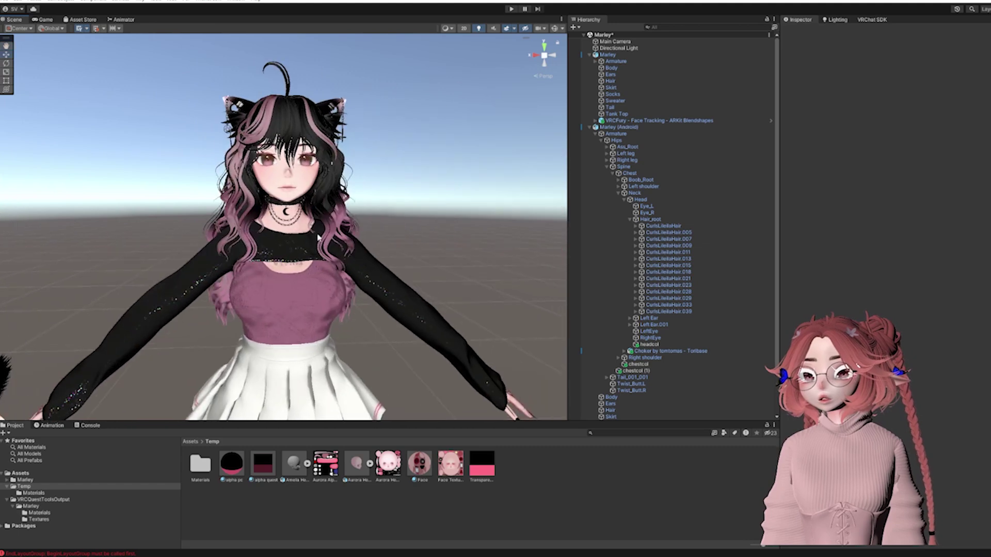
left_click(304, 185)
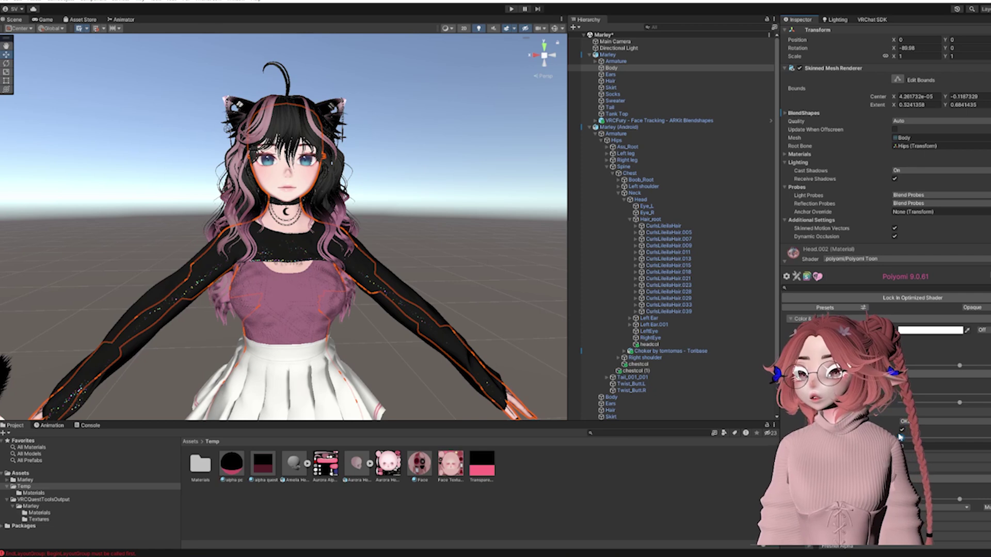
scroll(927, 437, "down", 10)
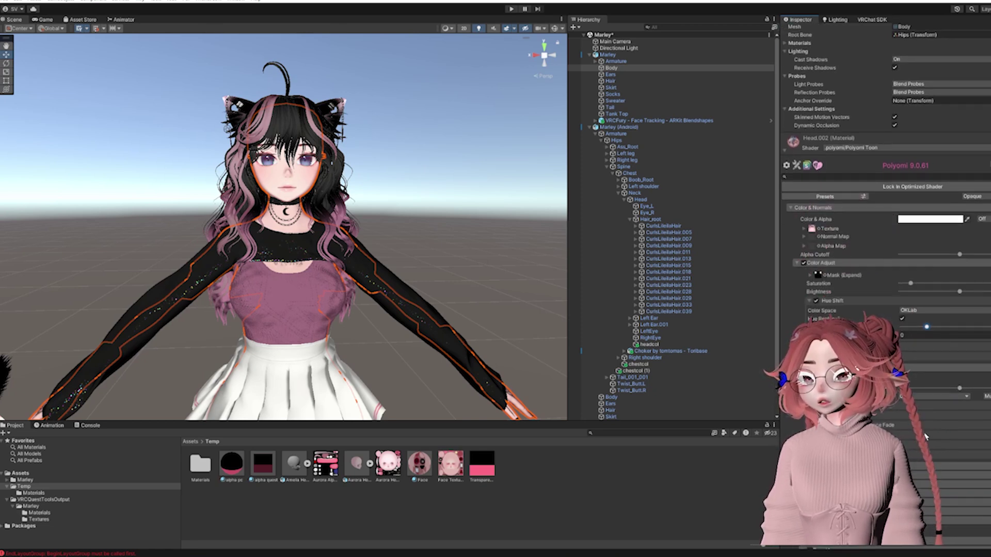
scroll(927, 437, "up", 6)
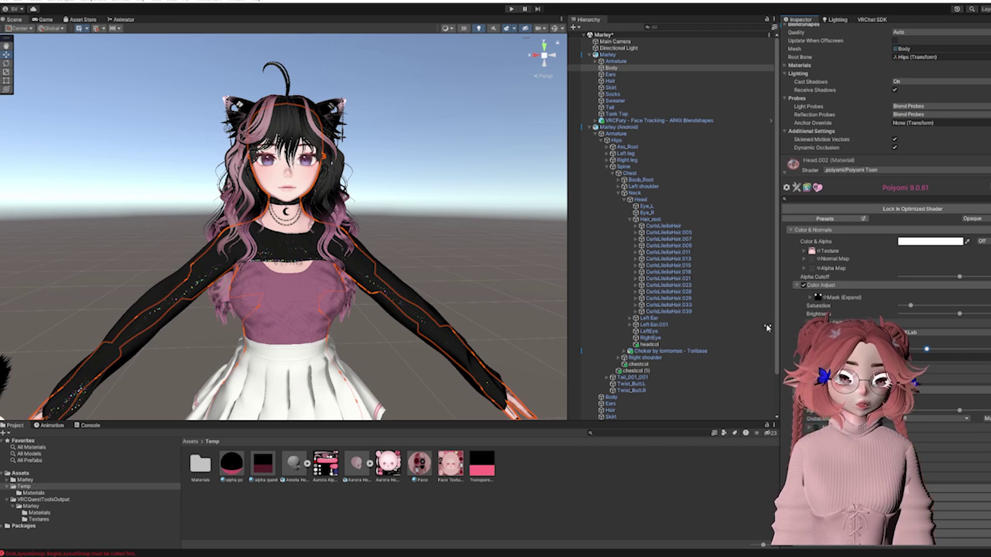
scroll(431, 247, "up", 2)
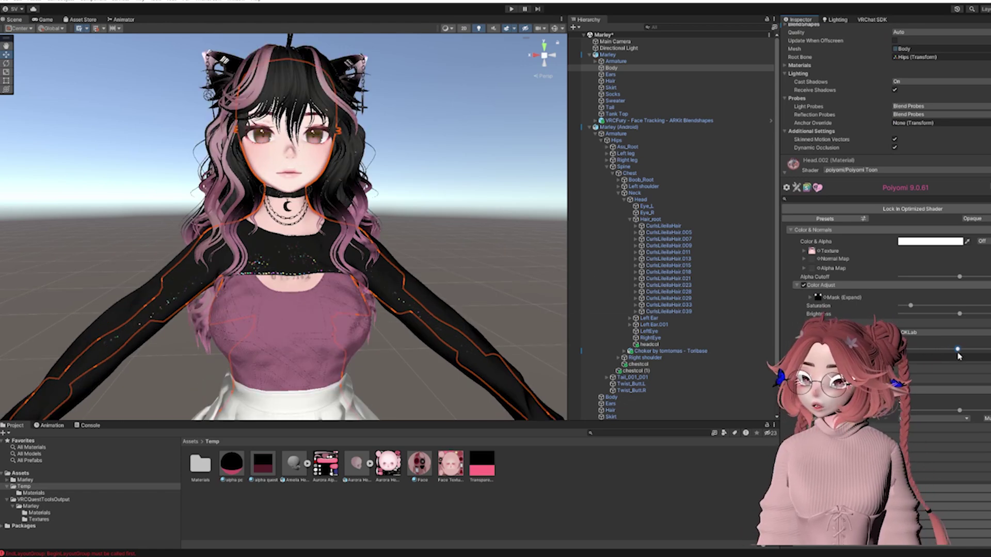
left_click_drag(958, 356, 952, 356)
scroll(350, 253, "down", 3)
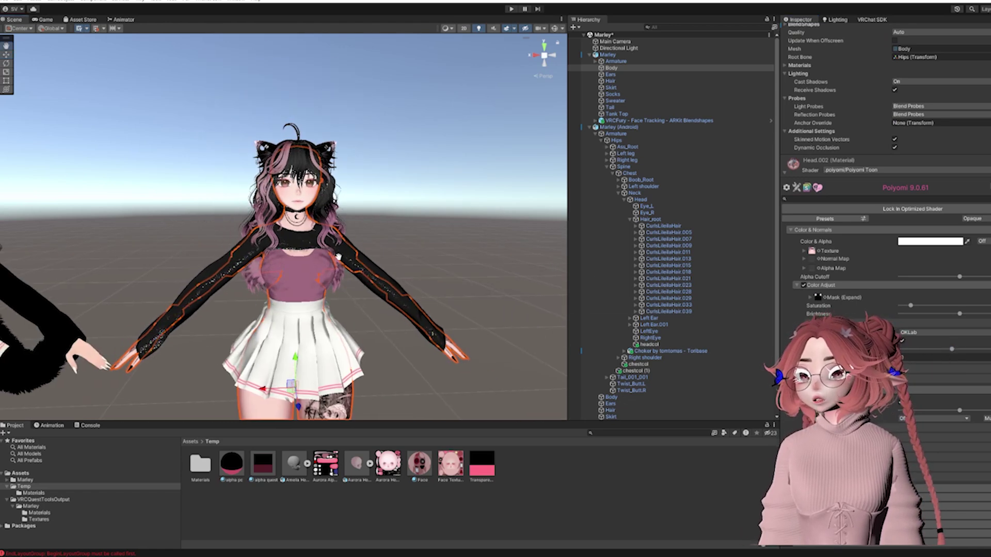
Locate the original Head.002 material's main texture in the project and compare the eyes of both avatars.
middle_click_drag(351, 254, 399, 253)
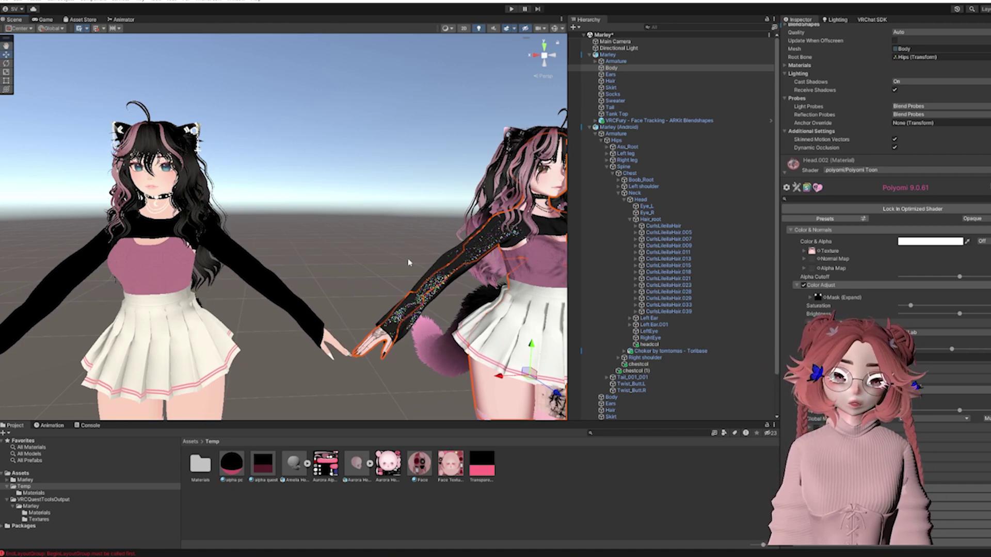
middle_click_drag(303, 259, 350, 248)
middle_click_drag(485, 258, 341, 237)
scroll(340, 227, "up", 3)
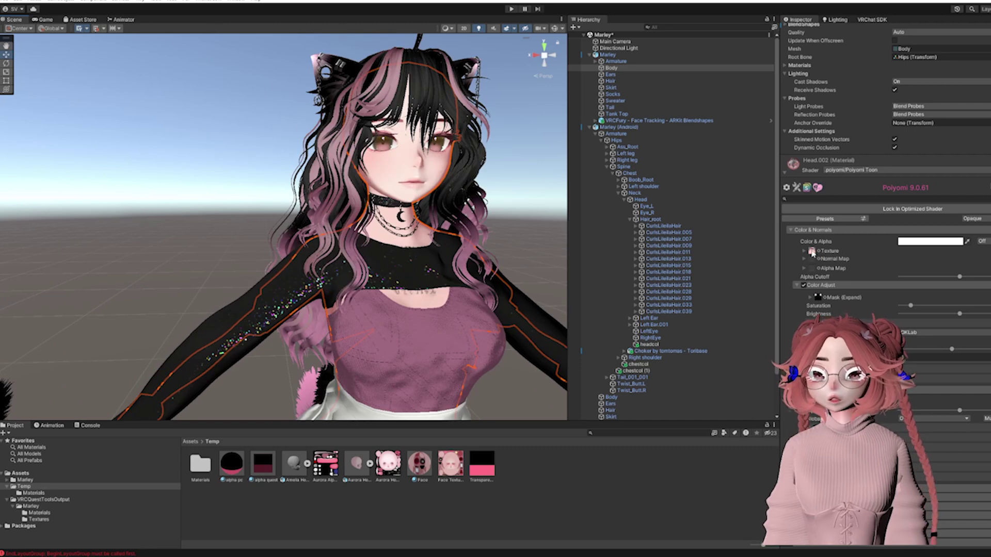
left_click(811, 252)
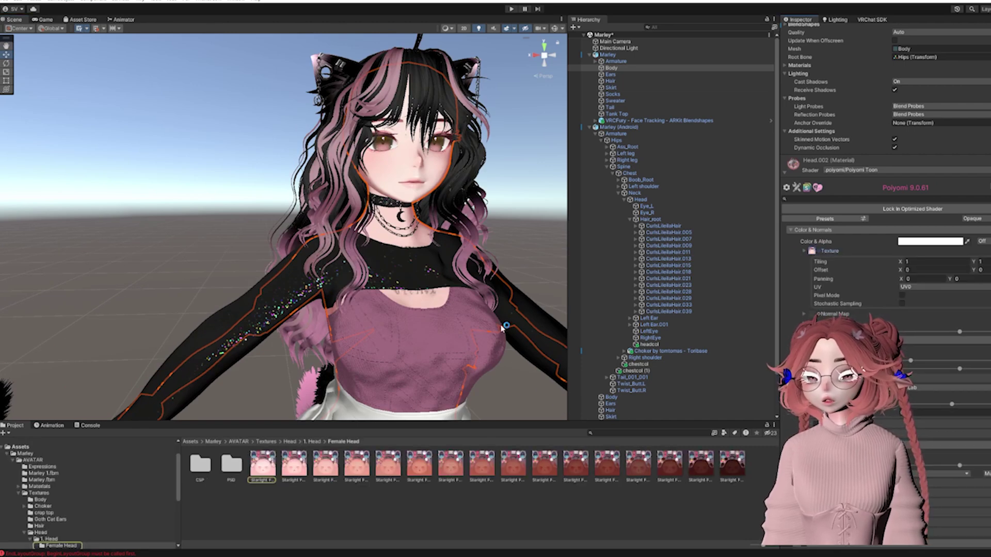
middle_click_drag(547, 281, 479, 286)
scroll(479, 286, "up", 3)
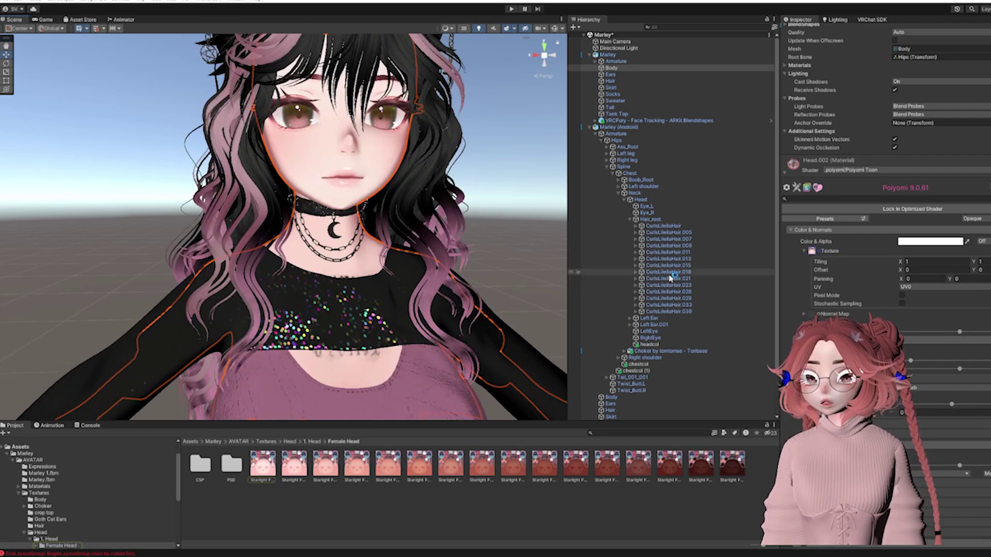
scroll(206, 243, "down", 5)
middle_click_drag(206, 242, 327, 247)
left_click(327, 248)
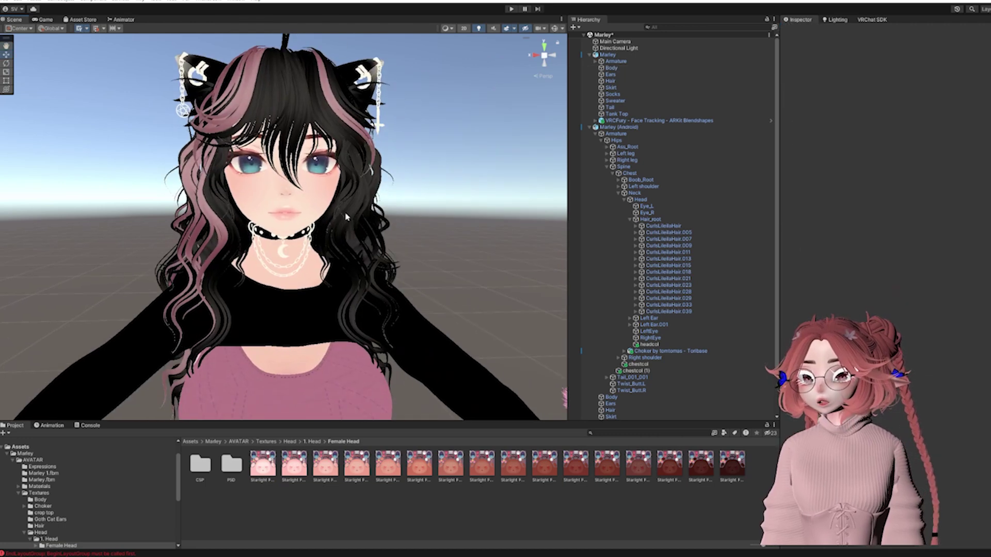
left_click(253, 180)
left_click(448, 205)
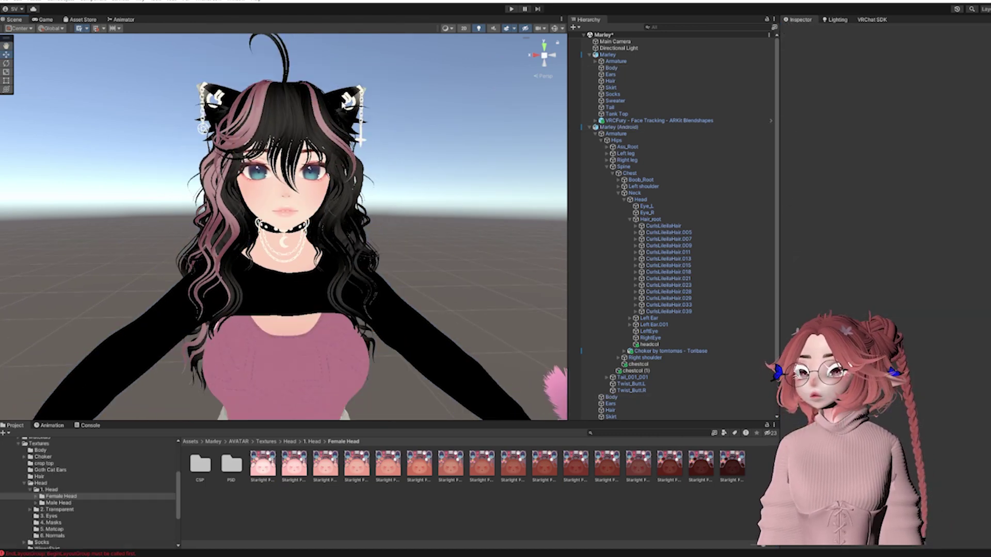
Select the Ears mesh of Marley (Android) and compare its metal piercings with those on the original avatar.
left_click(284, 289)
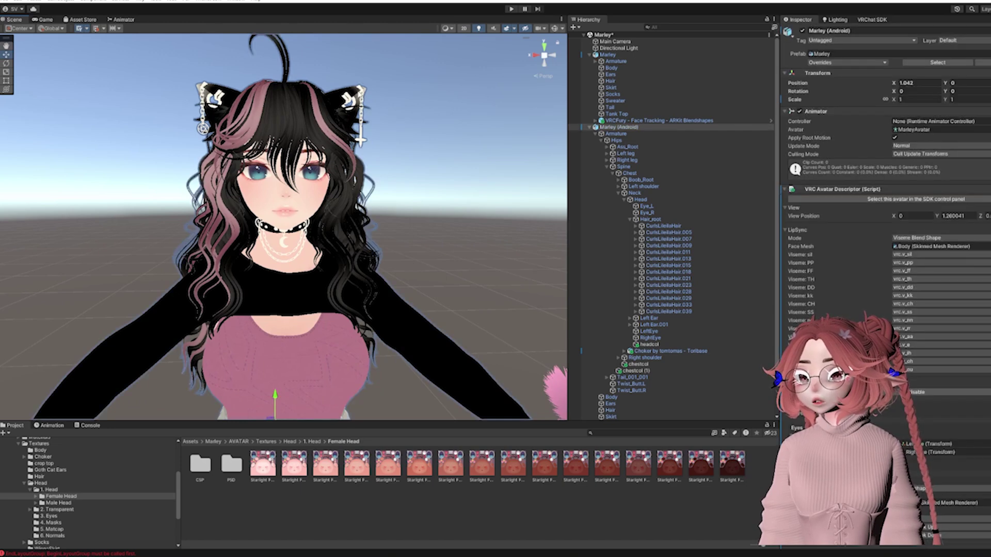
left_click(368, 106)
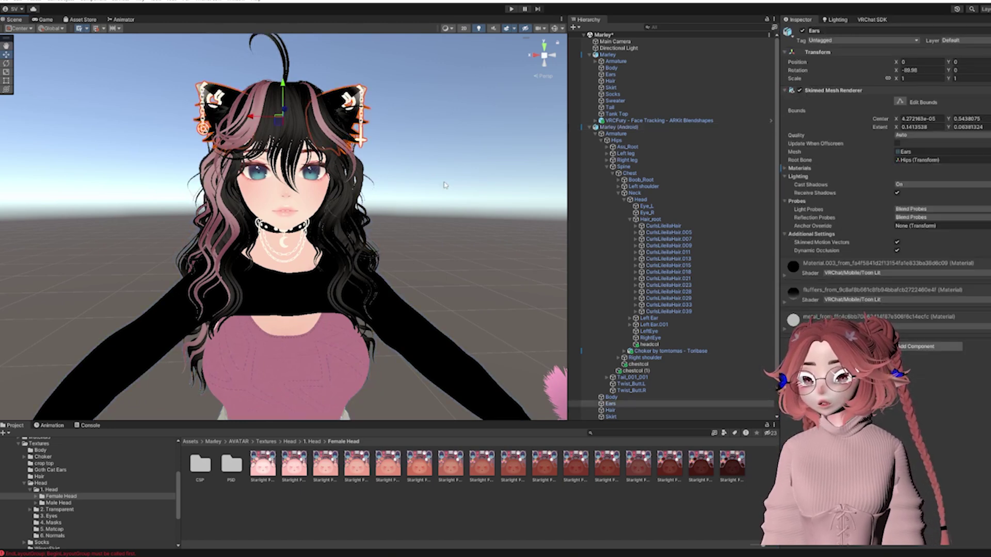
middle_click_drag(445, 185, 315, 204)
scroll(314, 204, "up", 5)
middle_click_drag(536, 206, 377, 207)
scroll(378, 206, "down", 2)
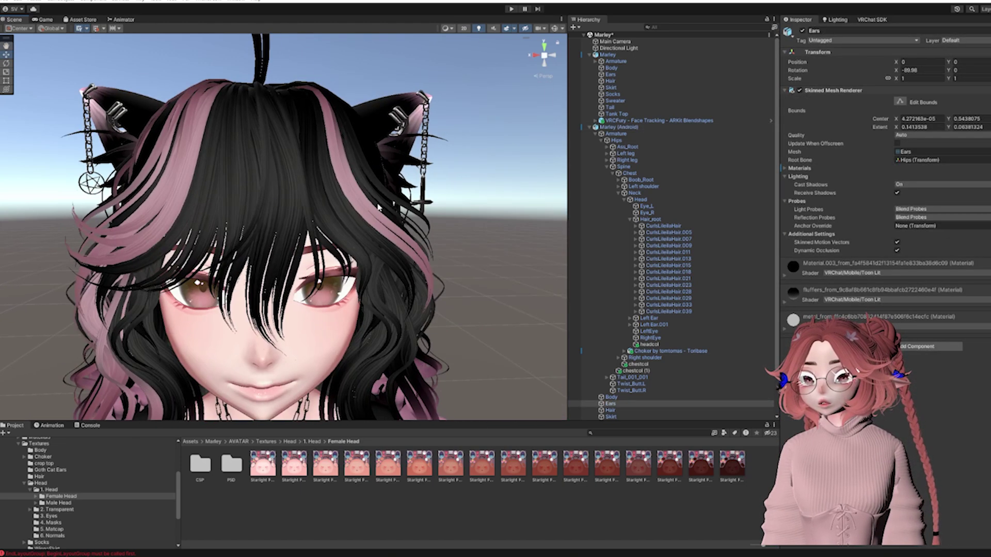
mouse_move(377, 207)
right_mouse_down()
mouse_move(387, 197)
mouse_move(365, 201)
right_mouse_up()
mouse_move(365, 201)
middle_mouse_down()
mouse_move(316, 212)
mouse_move(372, 209)
middle_mouse_up()
scroll(310, 210, "down", 5)
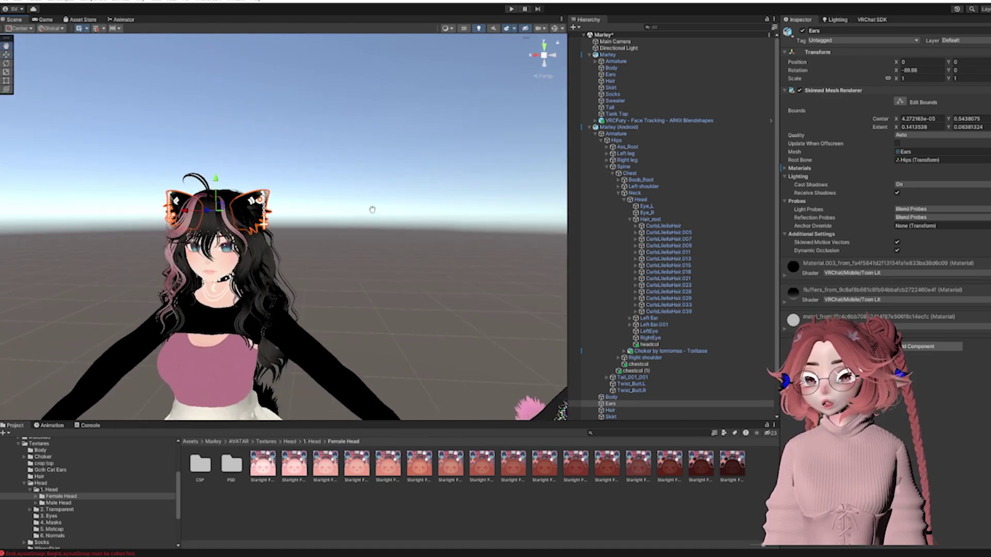
key("f")
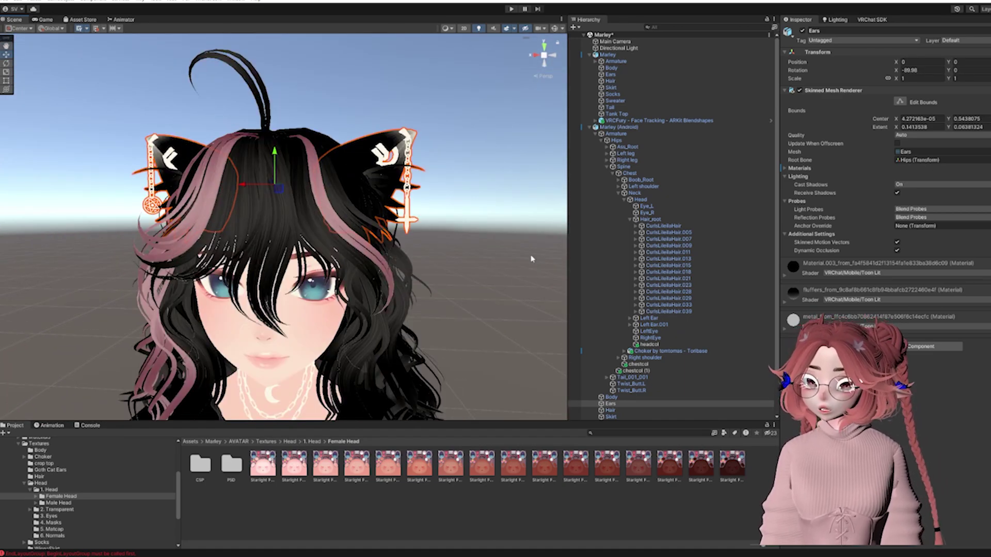
Change the shader of the Android ears' metal material to VRChat/Mobile/MatCap Lit.
left_click(785, 329)
left_click(866, 326)
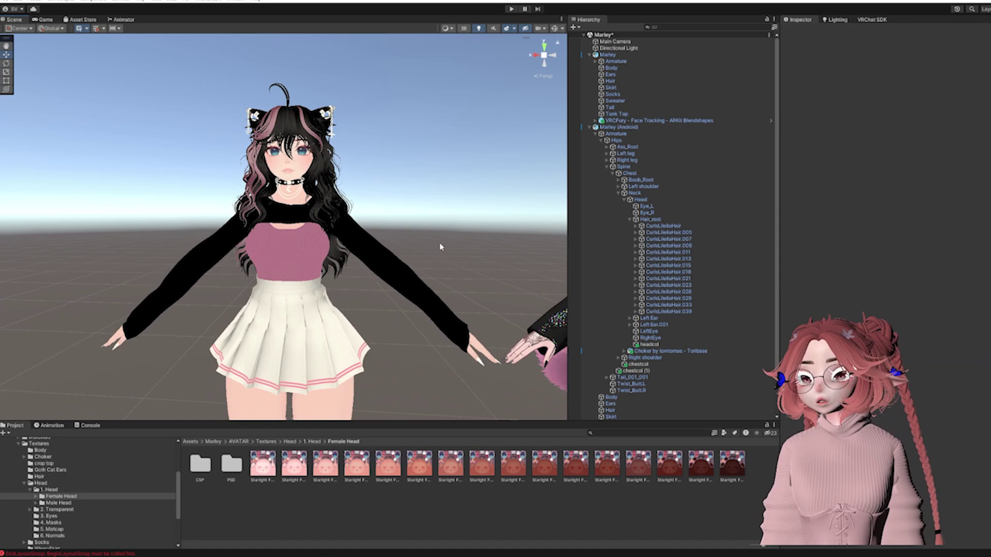
scroll(413, 261, "down", 4)
mouse_move(411, 250)
middle_mouse_down()
mouse_move(416, 187)
mouse_move(404, 253)
middle_mouse_up()
scroll(404, 256, "up", 6)
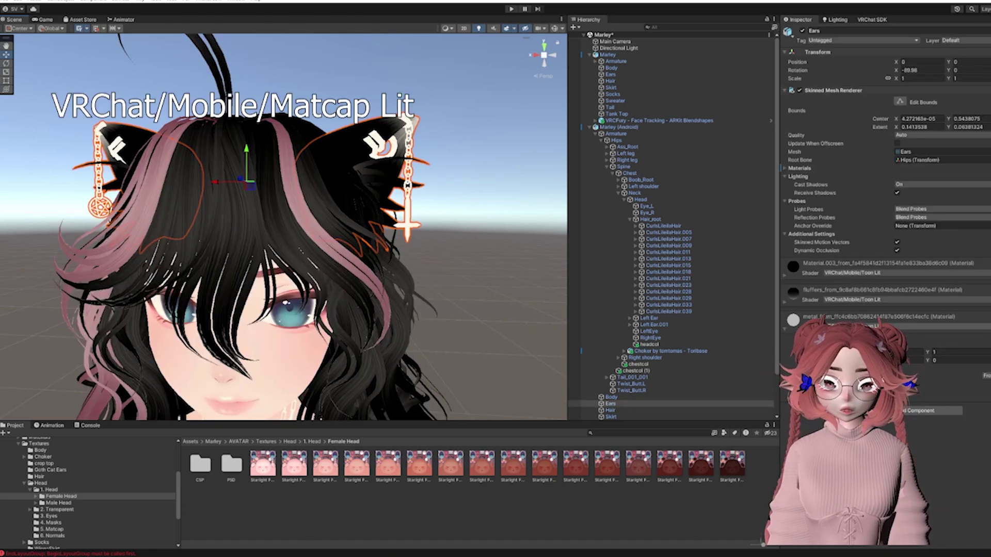
left_click(929, 326)
left_click(949, 443)
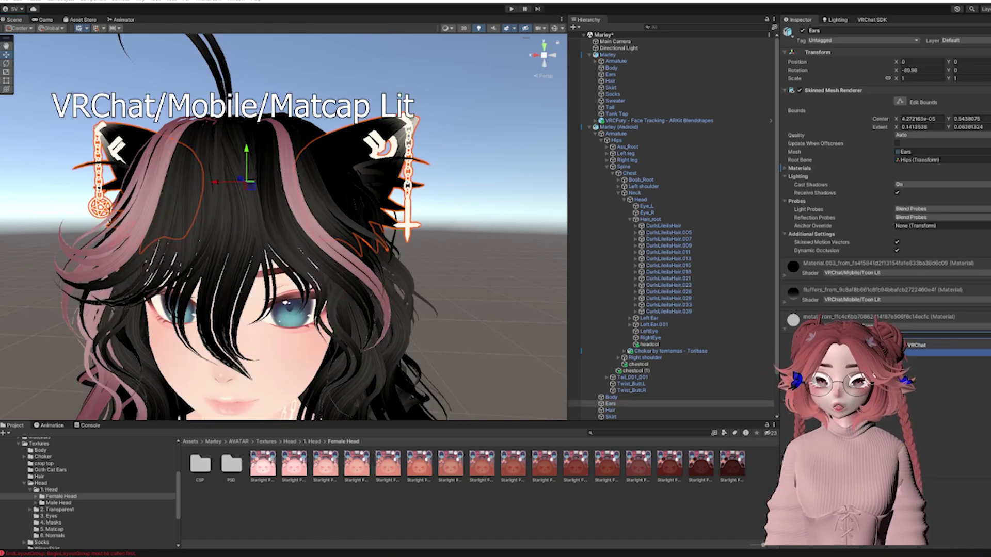
left_click(924, 353)
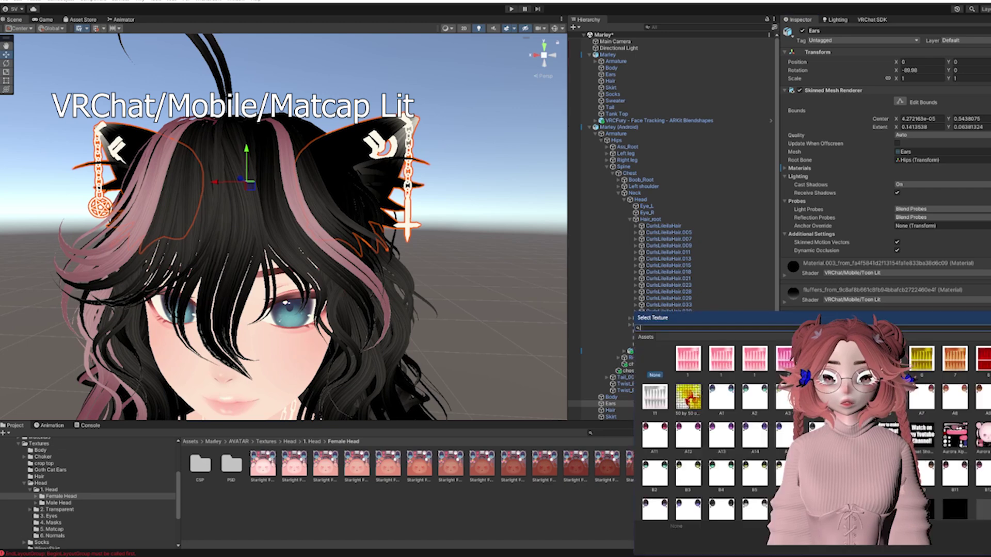
Search the textures for metal and assign the metal texture as the material's MatCap.
left_click_drag(837, 317, 600, 187)
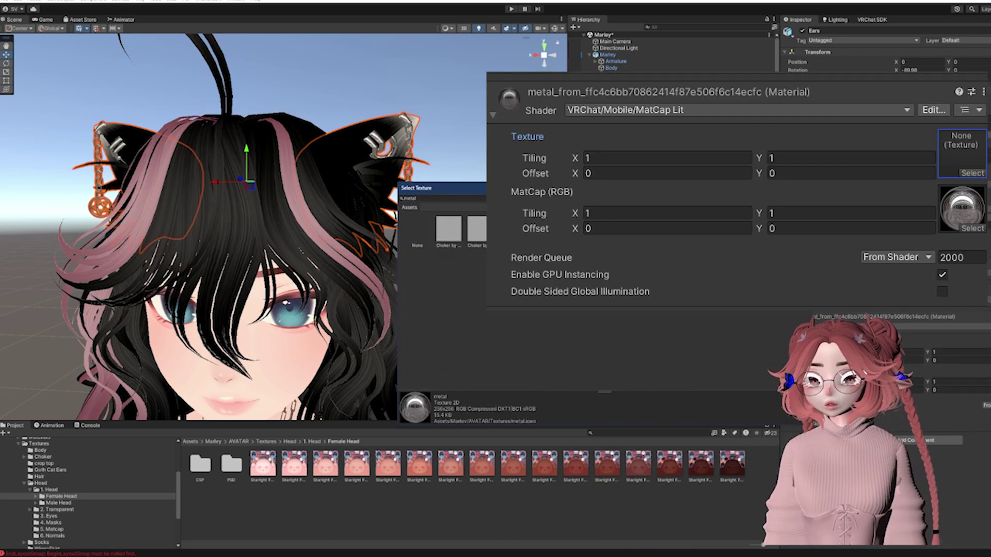
left_click_drag(600, 187, 522, 184)
key("Escape")
Examine the metal ear piercings and choker chains on the Android avatar from several angles.
middle_click_drag(471, 212, 329, 241)
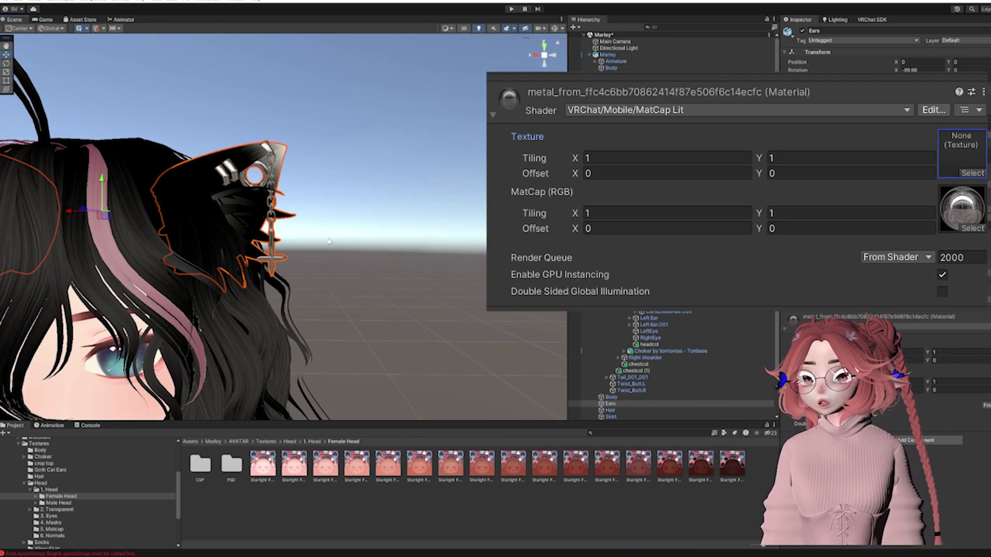
scroll(328, 241, "down", 3)
scroll(339, 232, "down", 4)
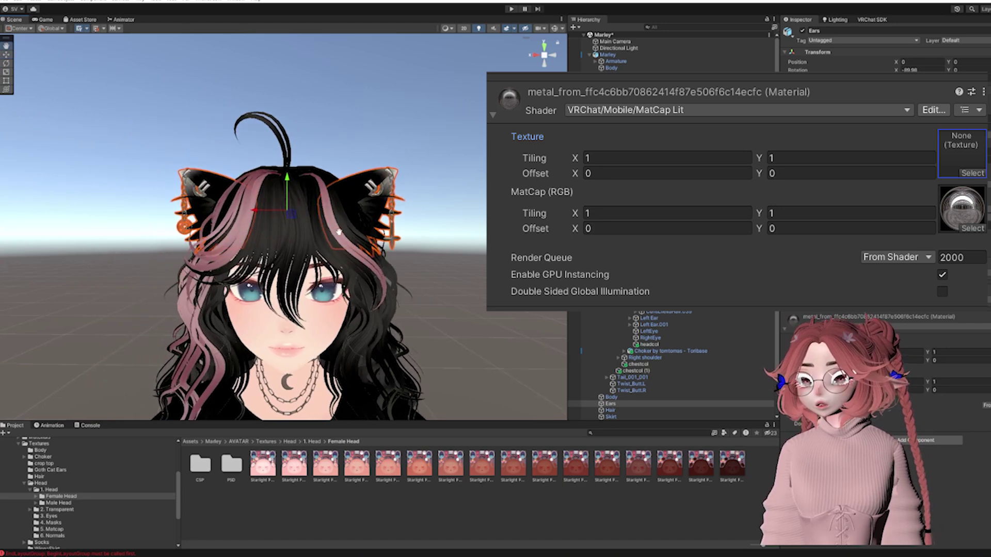
middle_click_drag(339, 231, 387, 235)
left_click_drag(387, 234, 423, 234, "alt")
middle_click_drag(227, 241, 339, 218)
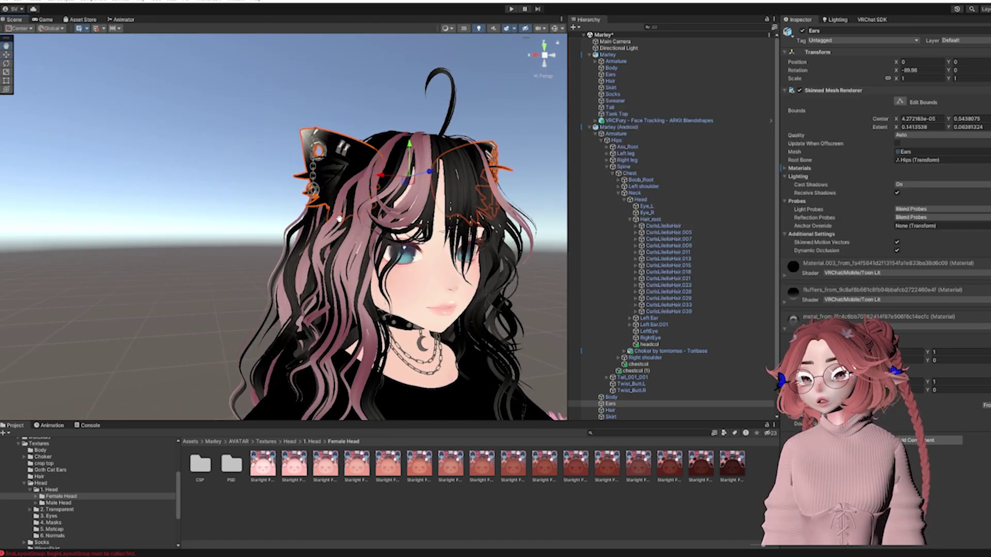
left_click_drag(339, 218, 315, 226, "alt")
scroll(310, 227, "down", 2)
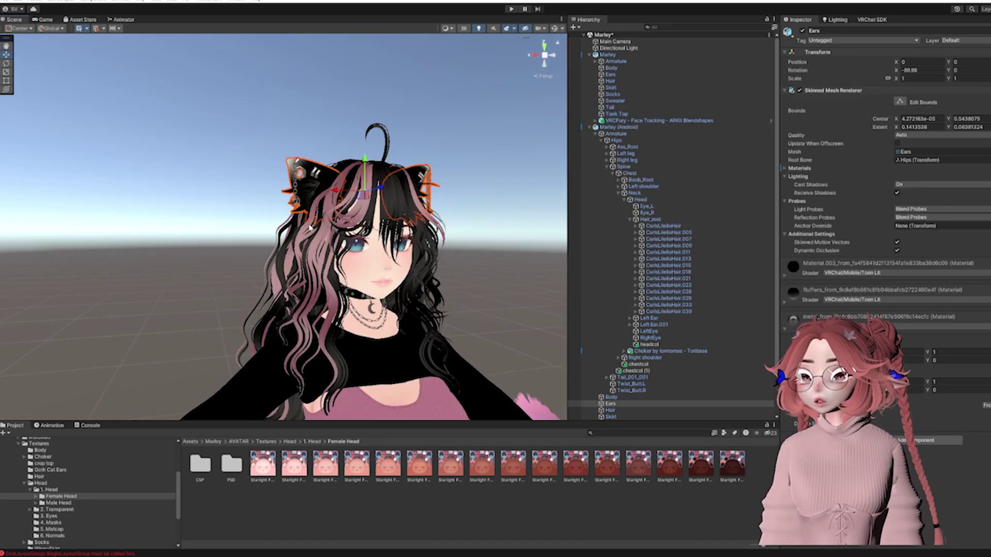
scroll(310, 227, "up", 3)
left_click_drag(311, 227, 258, 235, "alt")
scroll(289, 235, "down", 2)
middle_click_drag(369, 254, 270, 221)
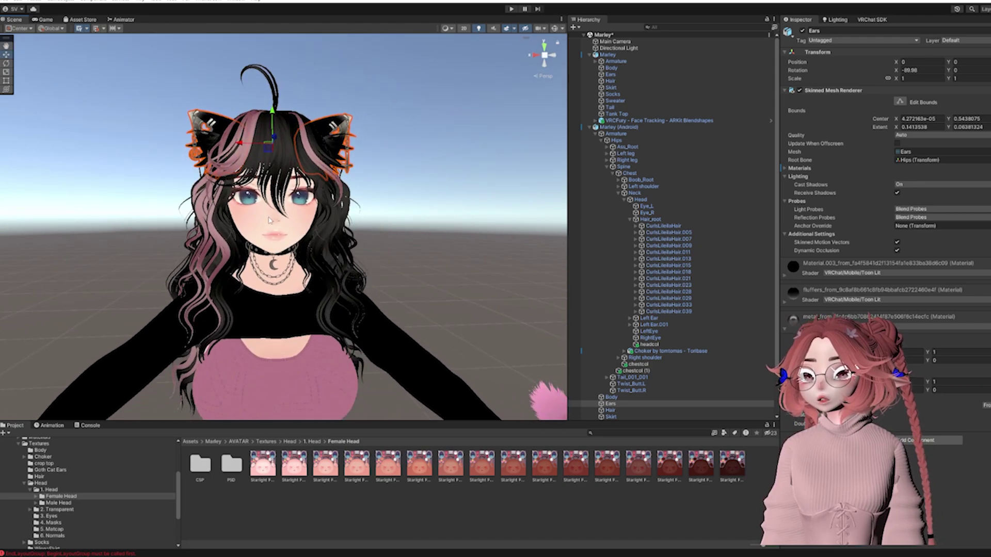
Try the VRChat/Mobile/Standard Lite shader on the black Hair material of the Android avatar, then undo it.
scroll(270, 221, "up", 3)
middle_click_drag(345, 268, 314, 211)
left_click(384, 216)
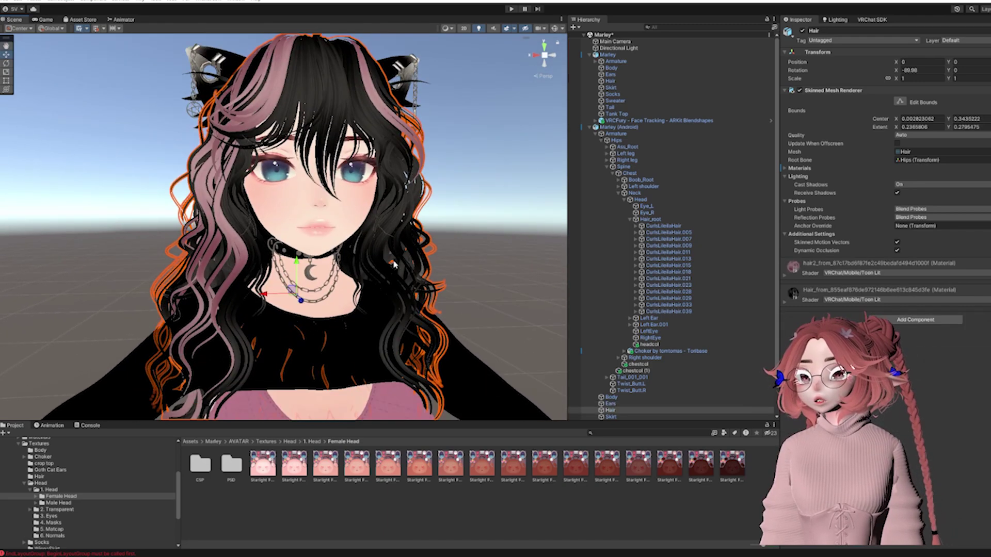
left_click(800, 301)
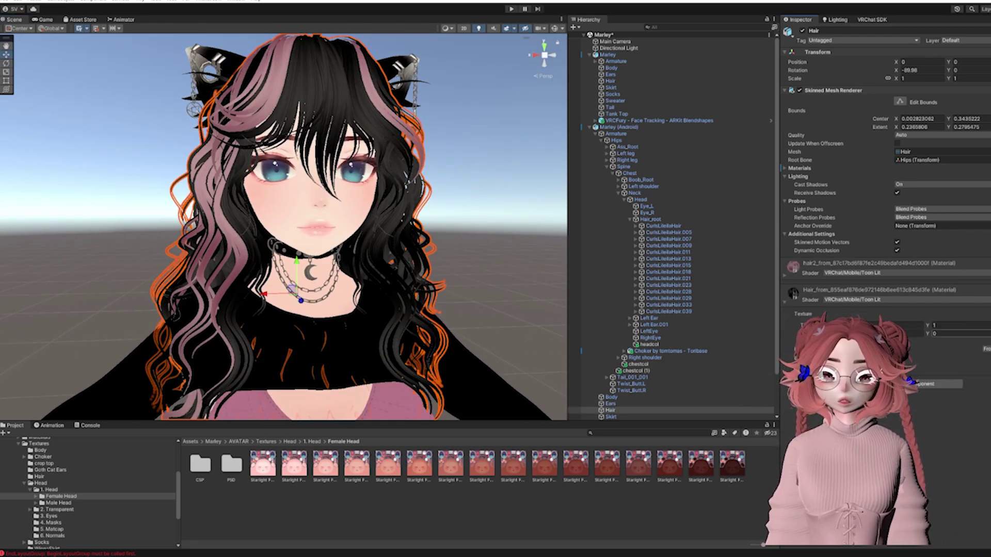
left_click(873, 300)
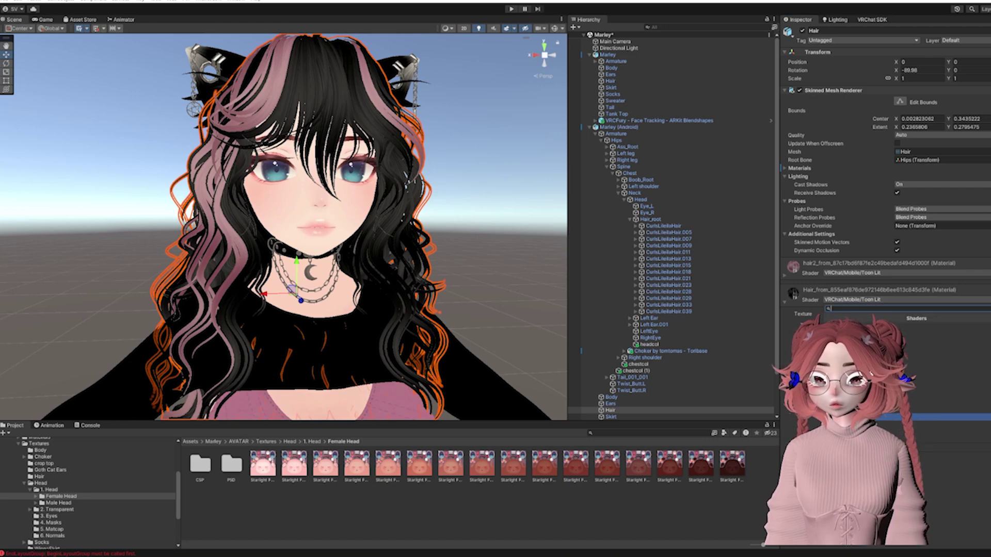
left_click(877, 417)
left_click(877, 326)
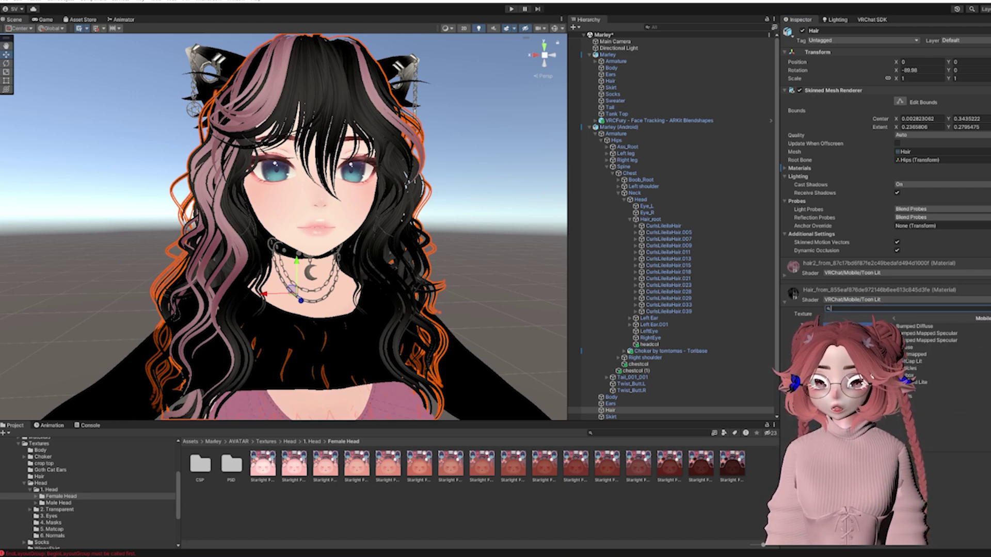
left_click(909, 383)
scroll(351, 226, "down", 3)
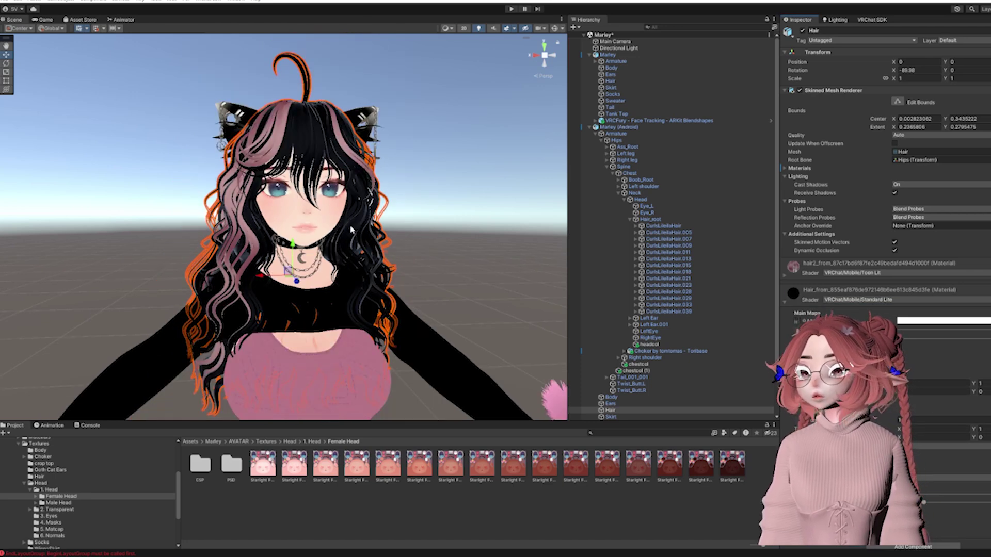
key("ctrl+z")
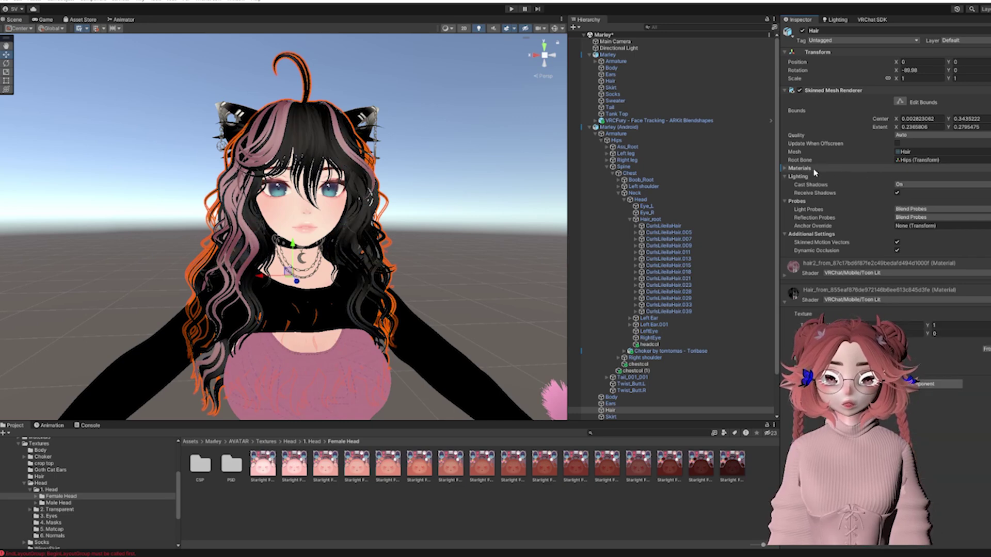
Change the shader of both Android hair materials, Hair and hair2, to VRChat/Mobile/Standard Lite.
left_click(814, 170)
left_click(928, 188)
left_click(350, 466)
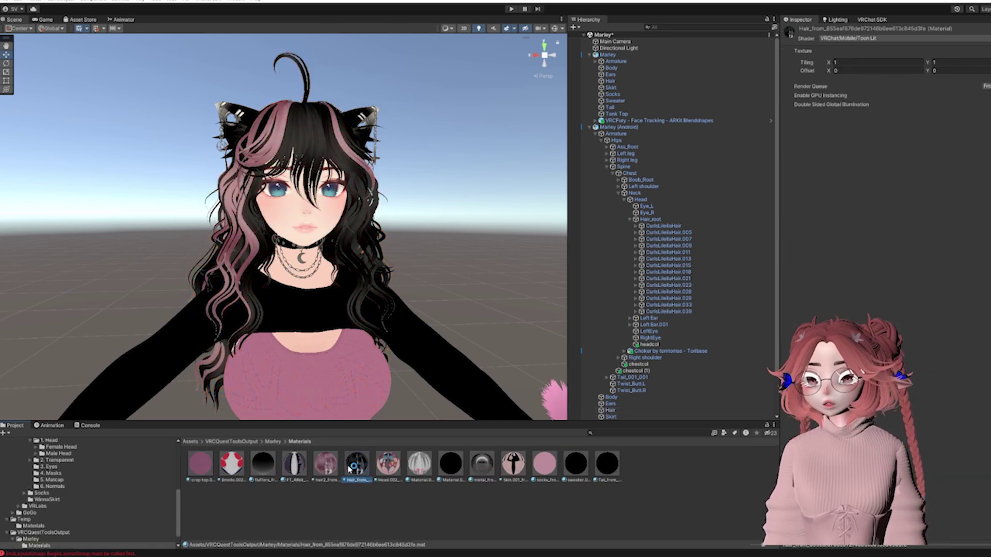
left_click(325, 464, "ctrl")
left_click(848, 38)
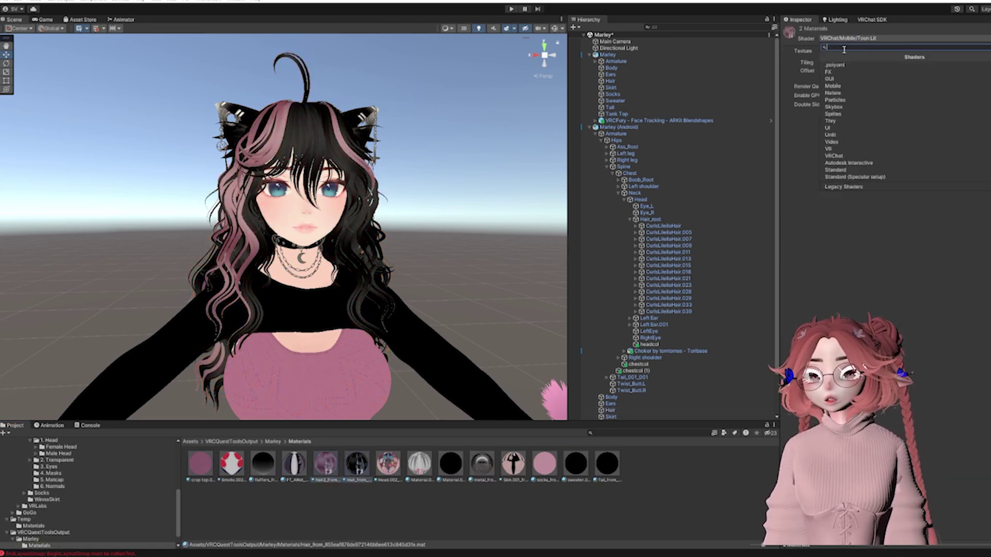
left_click(838, 155)
left_click(846, 66)
left_click(903, 90)
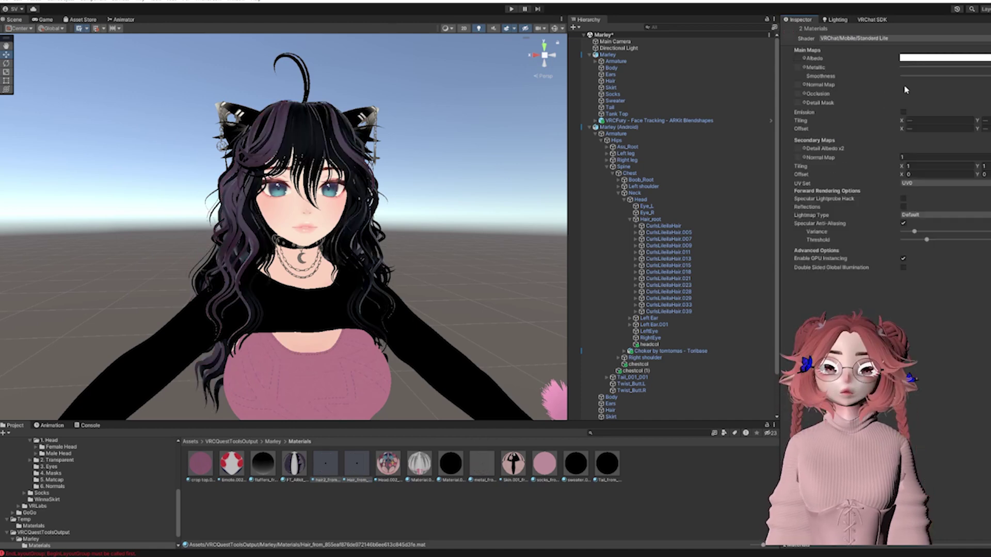
Lower the Metallic and Smoothness of both hair materials to their minimum.
scroll(495, 162, "up", 5)
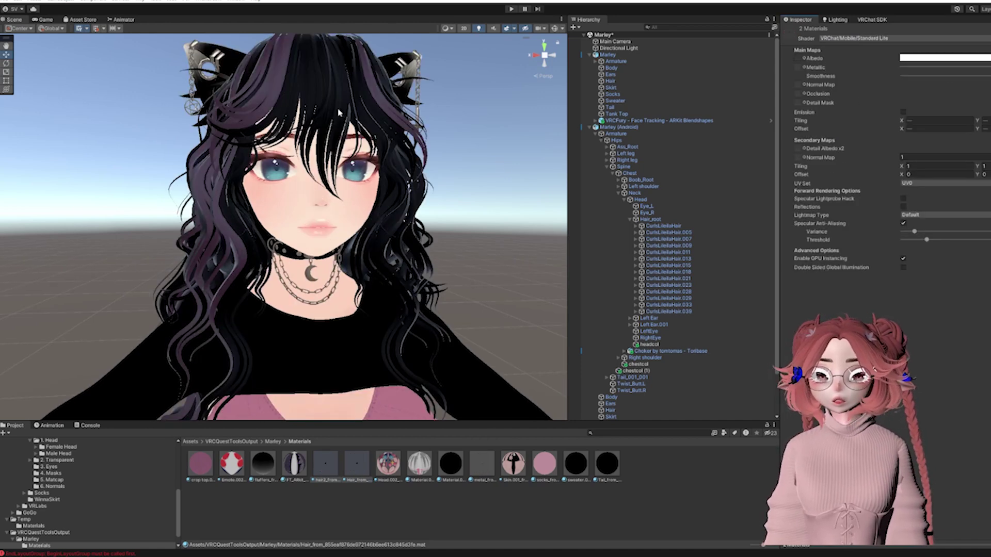
left_click_drag(916, 67, 881, 66)
left_click_drag(942, 77, 900, 77)
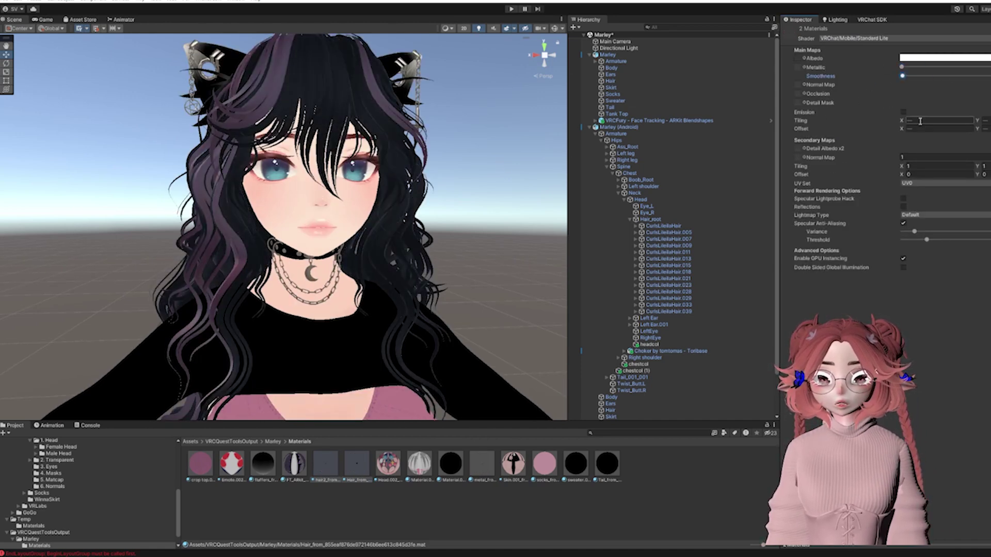
scroll(326, 206, "down", 3)
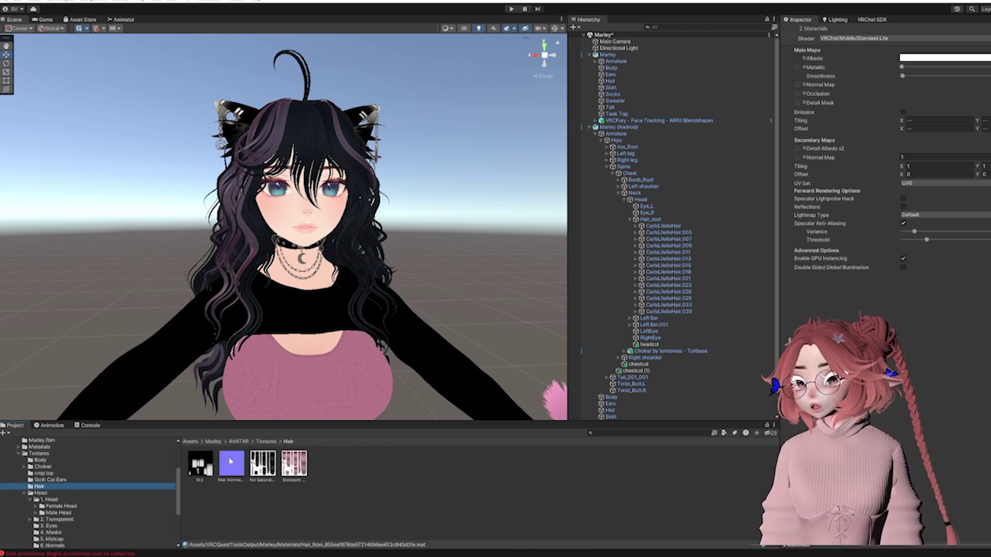
Duplicate the Gr2 and Hair Normal textures and move the copies into the Textures folder of VRCQuestToolsOutput/Marley.
left_click(233, 467)
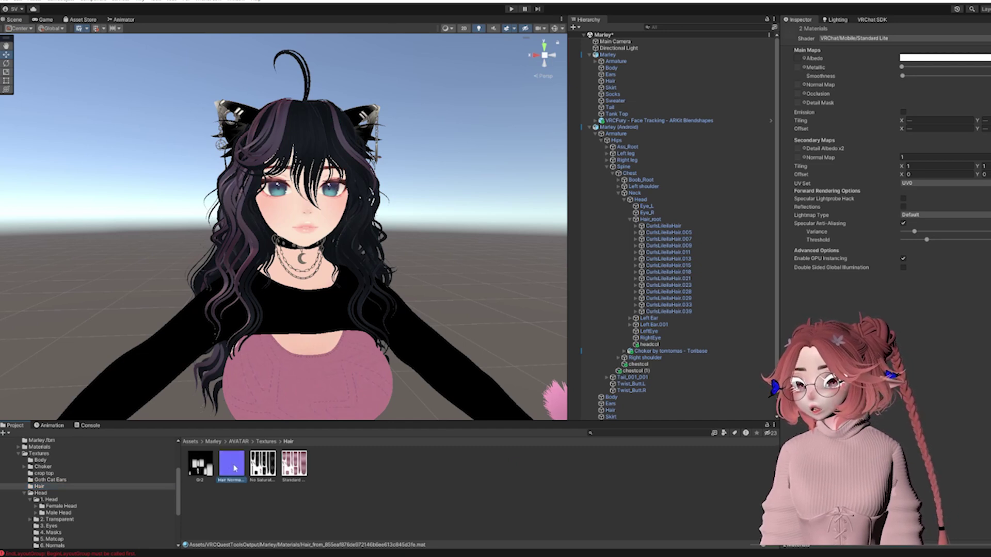
left_click(202, 467)
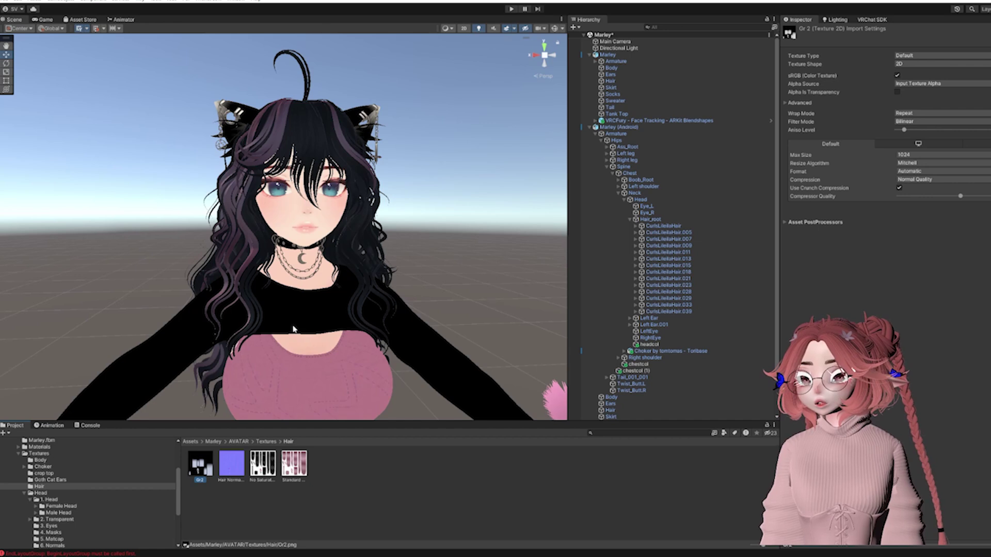
left_click(239, 469)
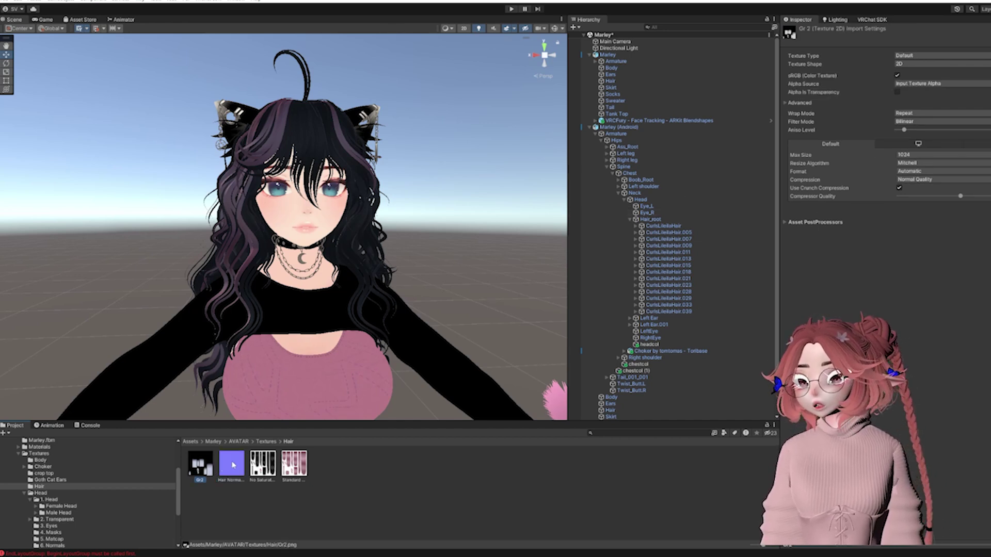
left_click(201, 466, "ctrl")
key("ctrl+d")
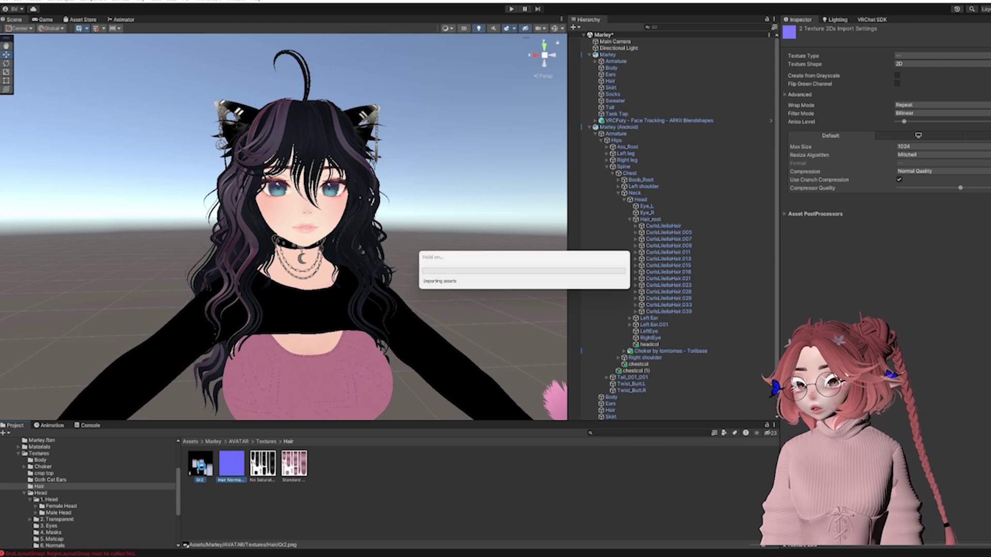
scroll(118, 502, "down", 5)
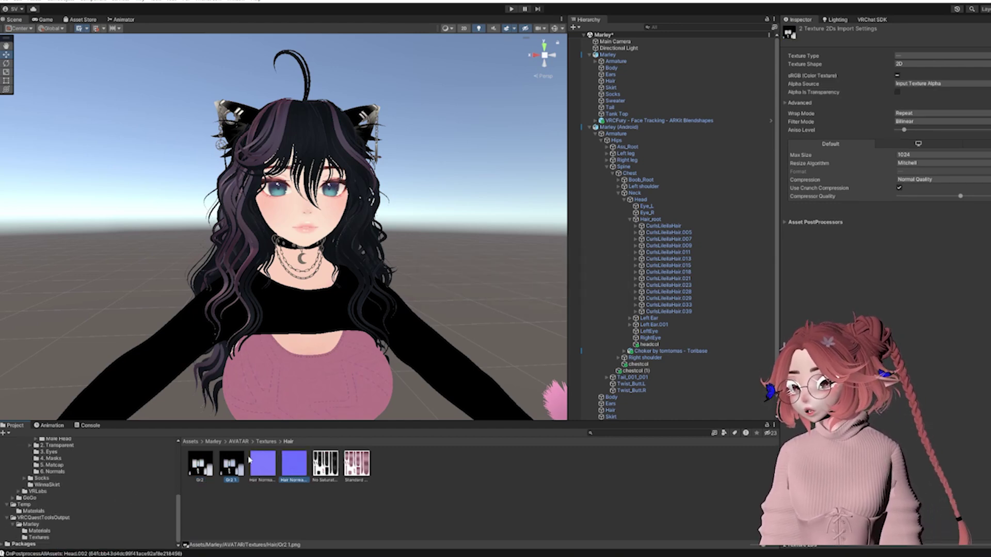
left_click_drag(231, 467, 43, 537)
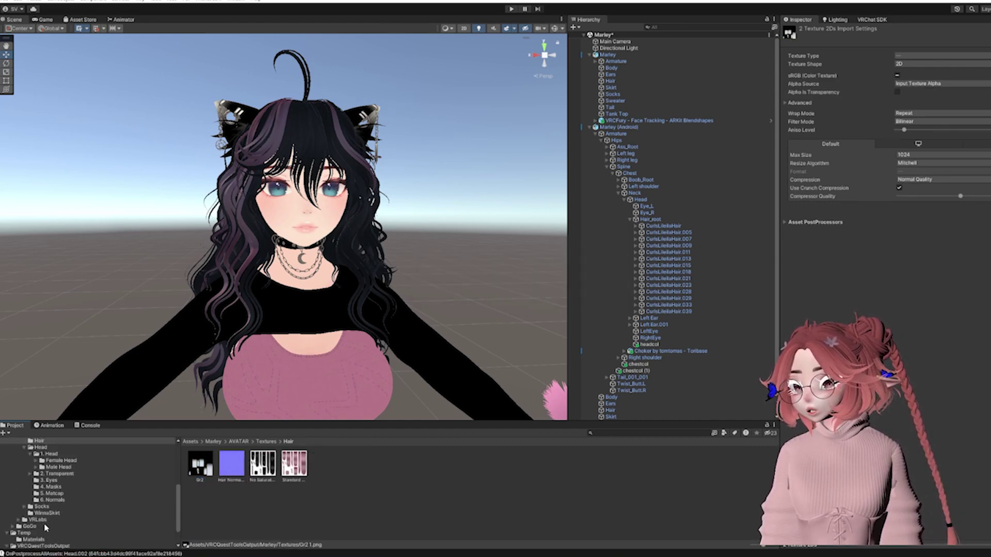
scroll(44, 535, "down", 2)
left_click(40, 538)
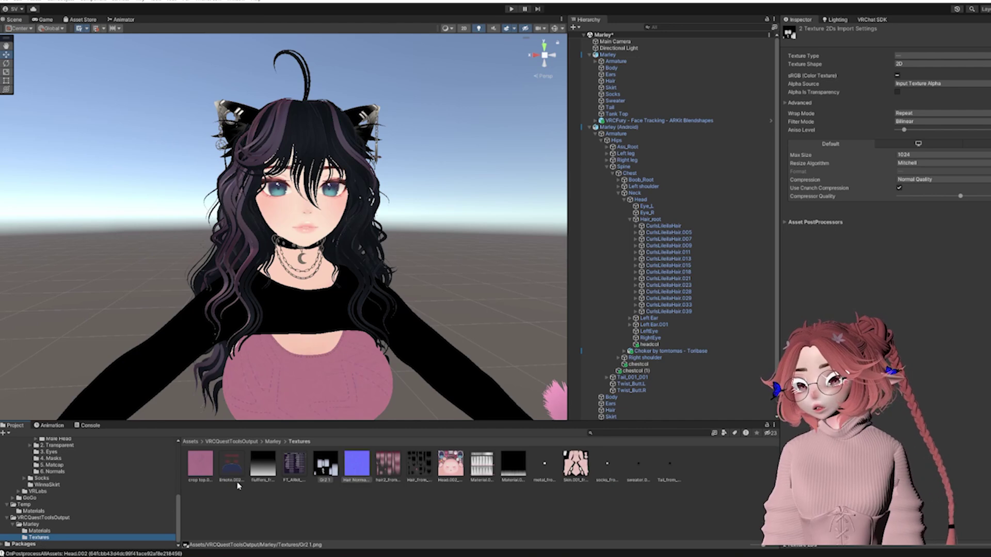
Assign the copied hair normal texture as the Normal Map of both Android hair materials.
left_click(376, 268)
scroll(376, 268, "up", 4)
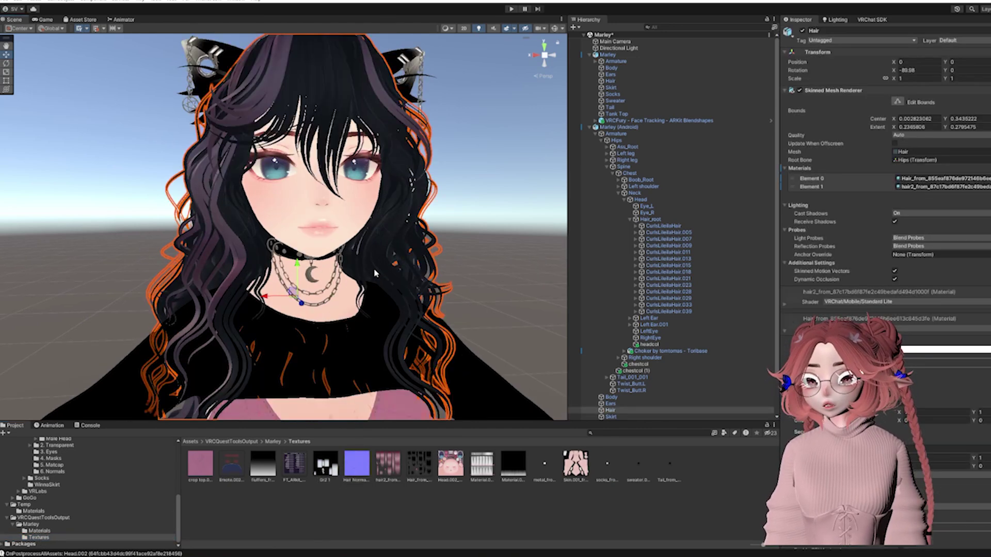
right_click_drag(376, 268, 376, 260)
middle_click_drag(378, 237, 368, 267)
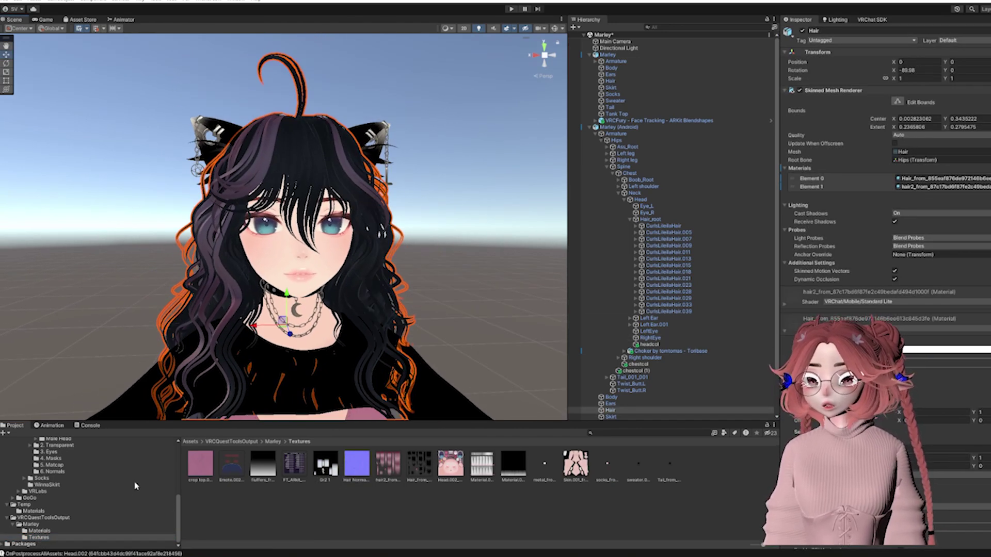
left_click(34, 531)
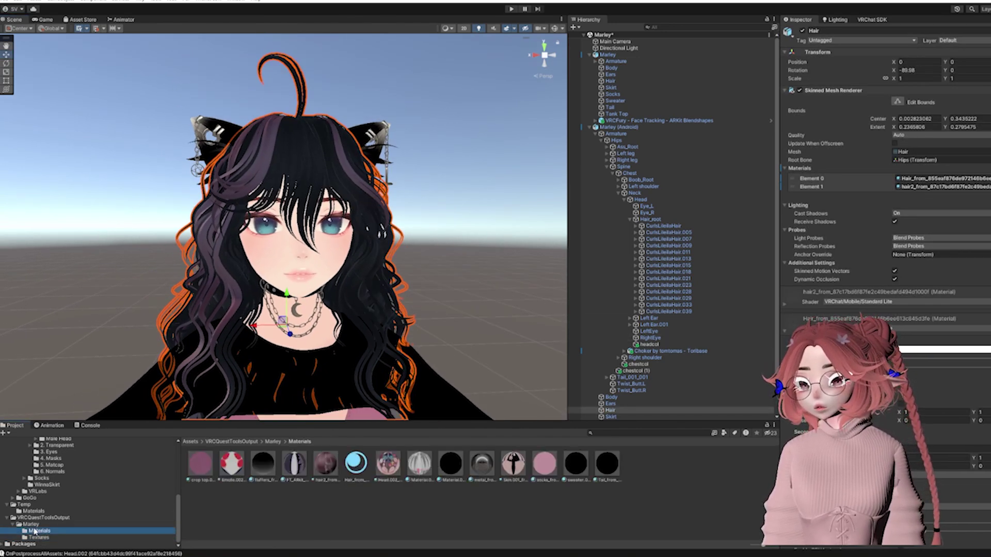
left_click(340, 466)
left_click(359, 463, "ctrl")
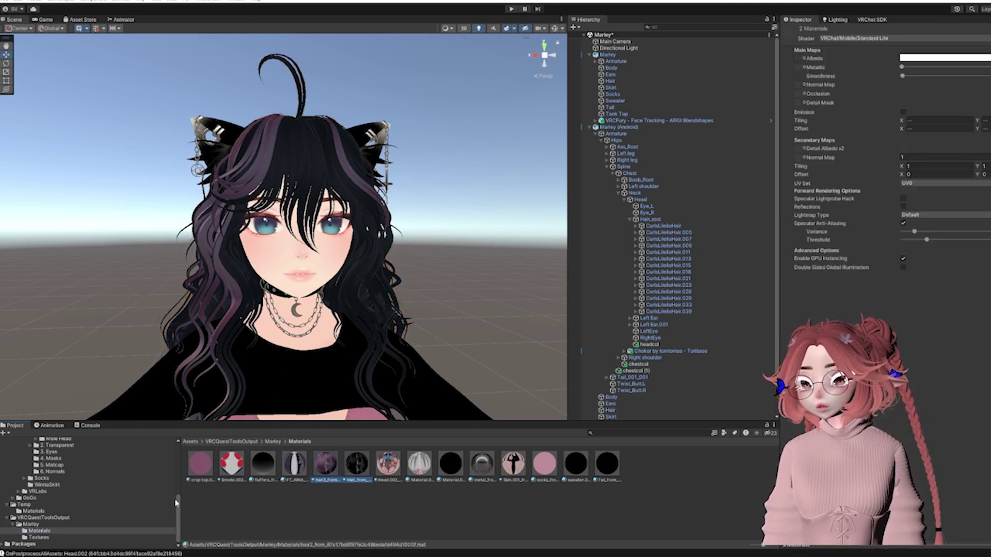
left_click(39, 537)
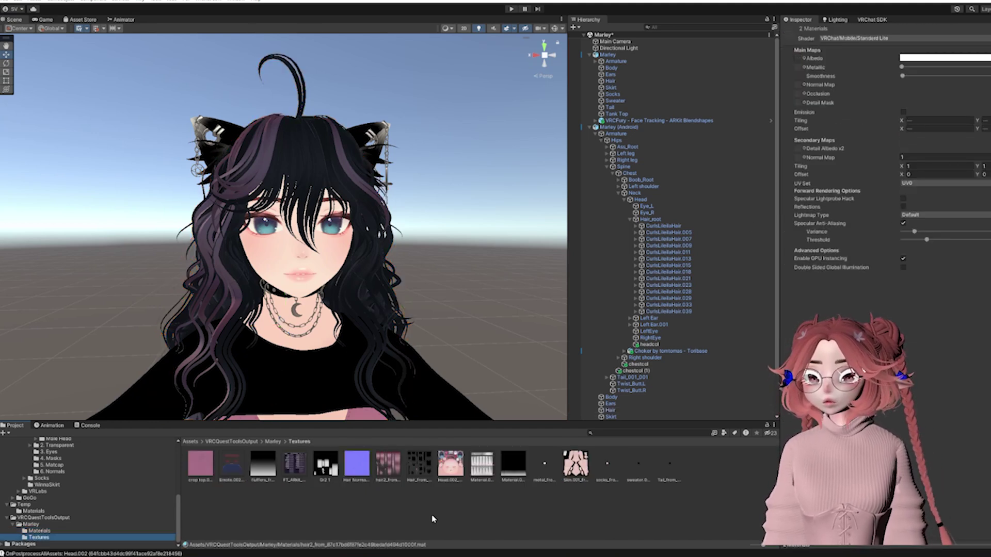
left_click_drag(368, 479, 910, 108)
left_click_drag(792, 67, 799, 84)
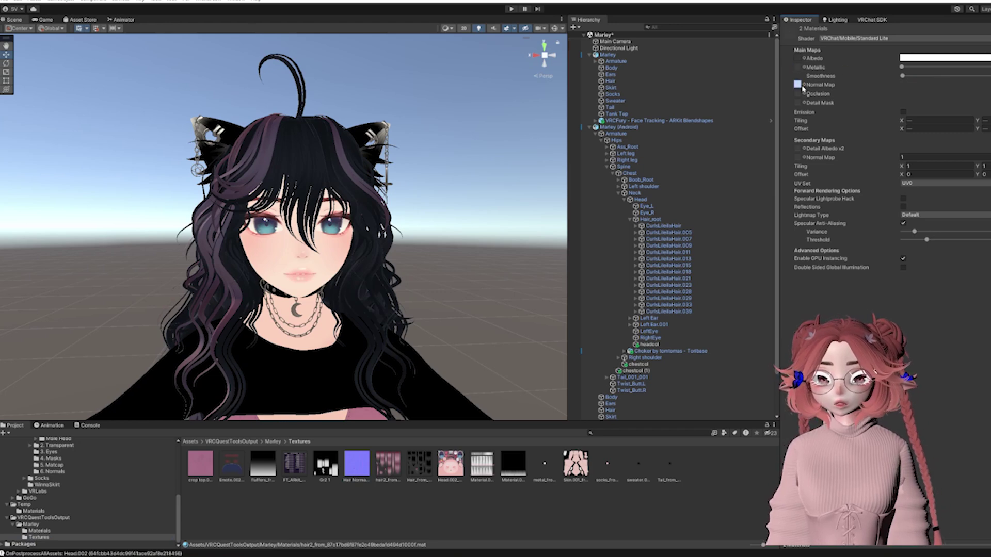
scroll(512, 186, "up", 2)
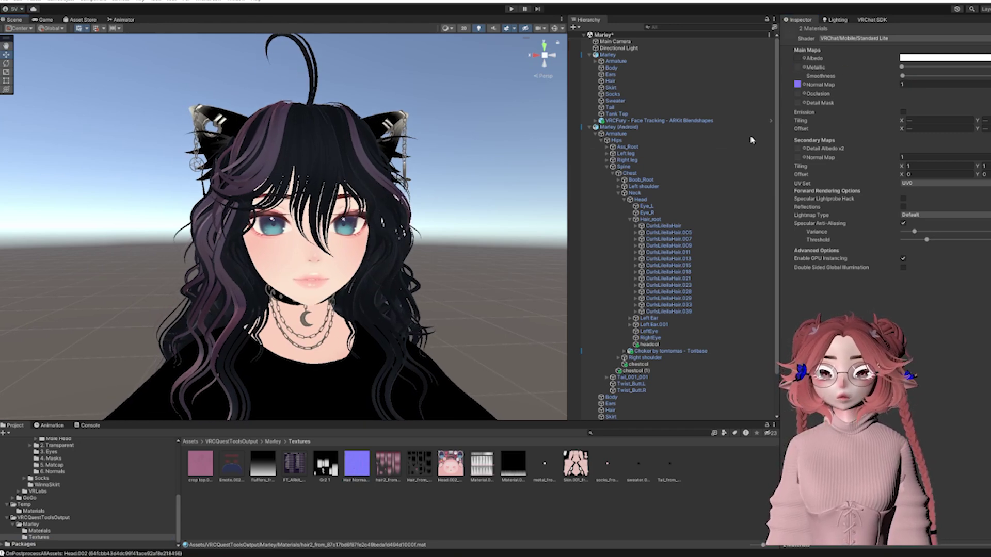
Try enabling Emission on both Android hair materials without an emission texture.
left_click(902, 112)
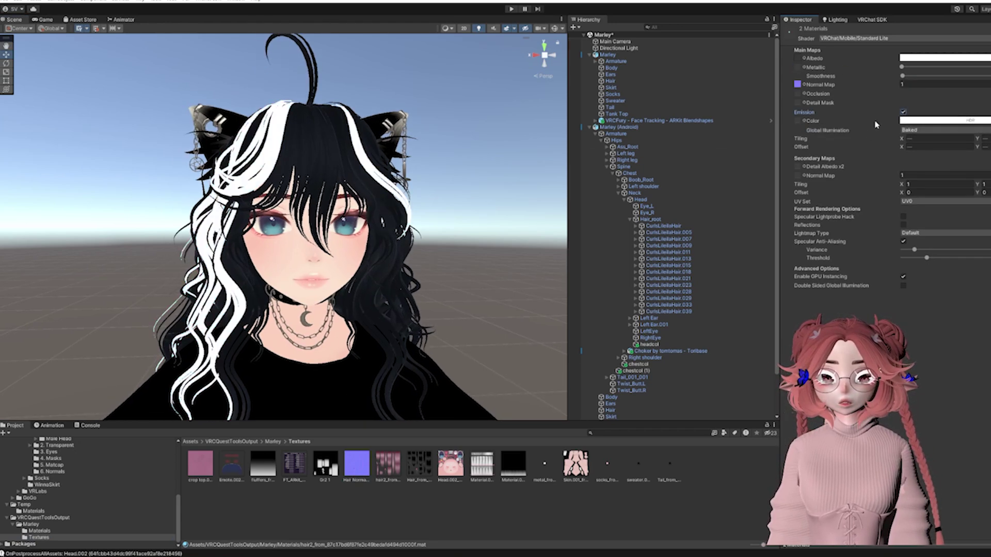
left_click(202, 222)
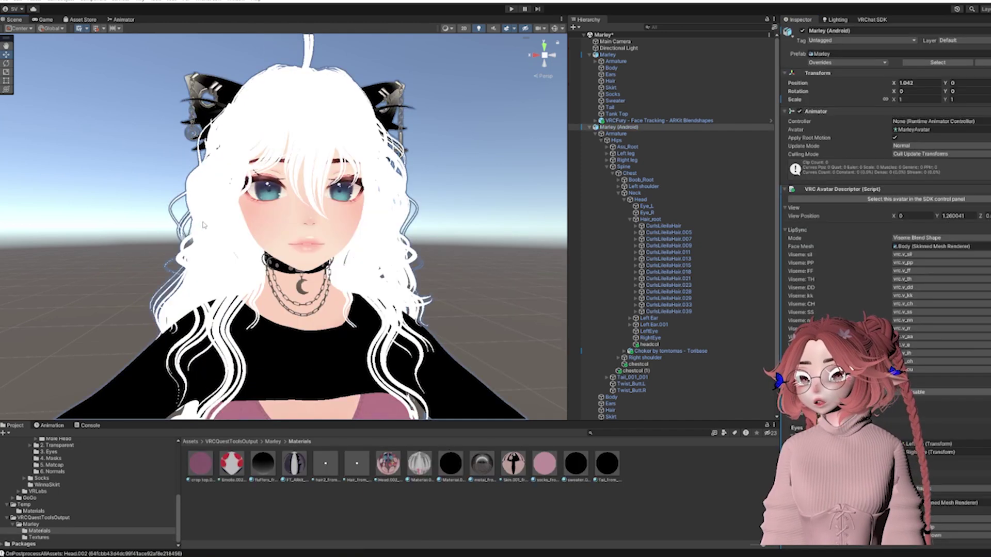
left_click(202, 223)
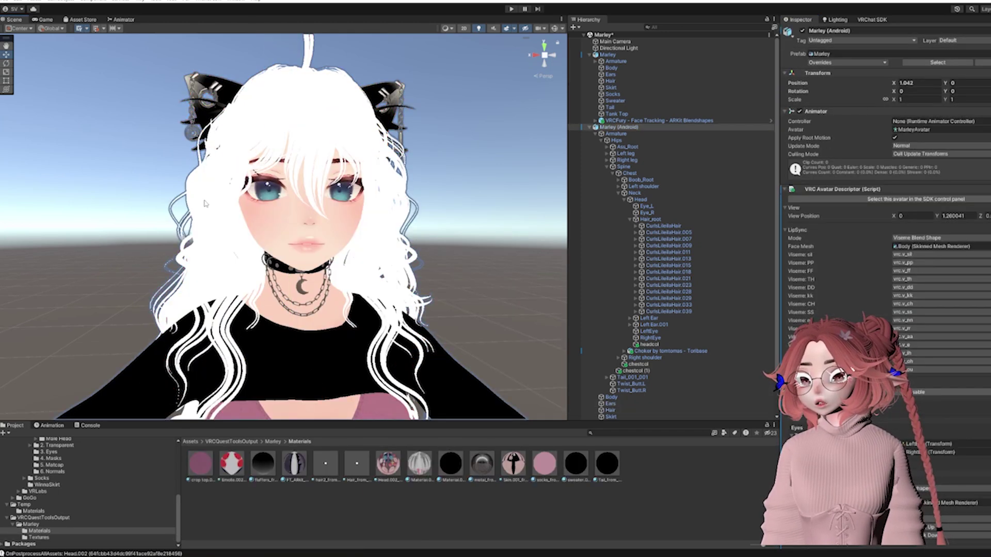
scroll(802, 312, "down", 1)
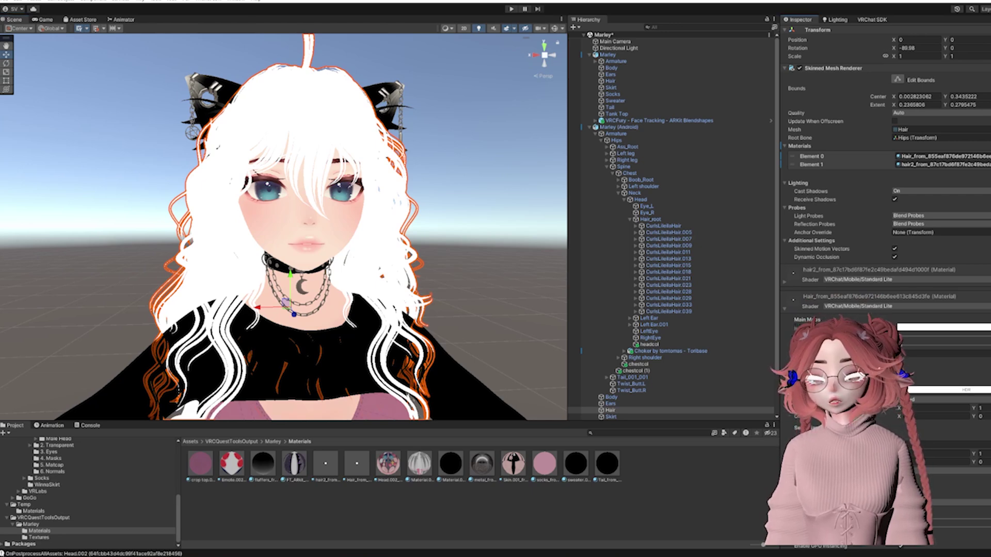
middle_click_drag(346, 261, 314, 283)
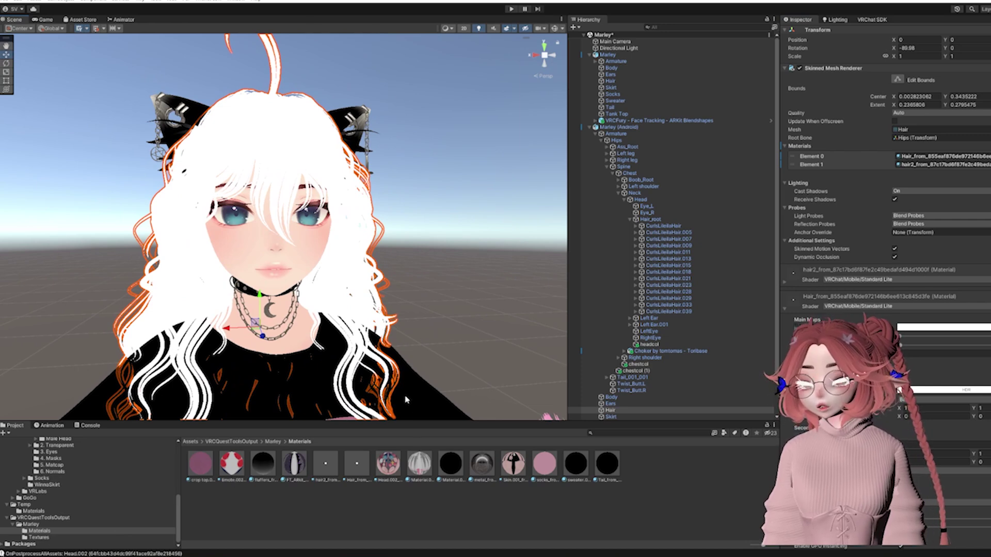
left_click(361, 470)
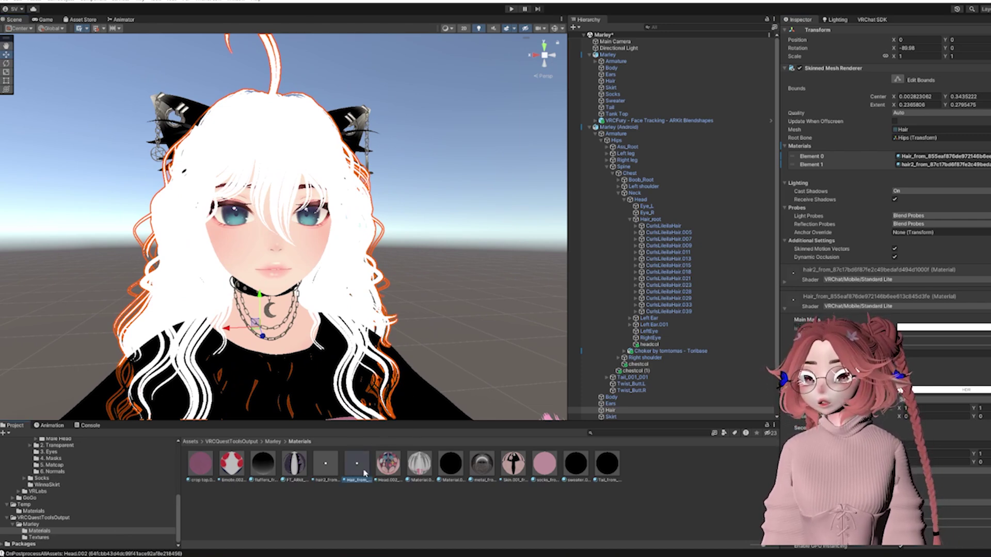
left_click(325, 465, "ctrl")
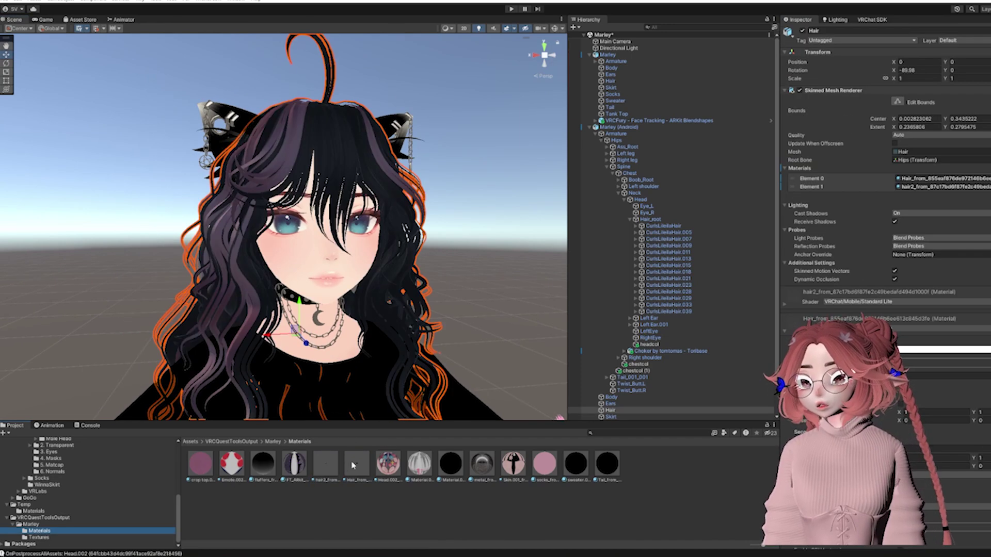
Enable Emission on both Android hair materials and assign the Gr2 1 texture as their emission color map.
left_click(325, 464, "ctrl")
left_click(50, 537)
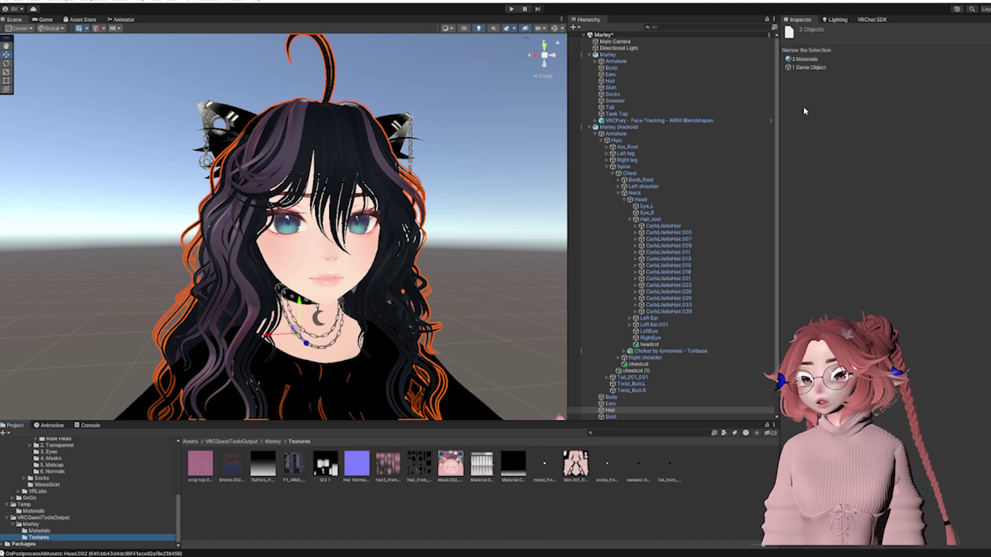
left_click(802, 59)
left_click(39, 537)
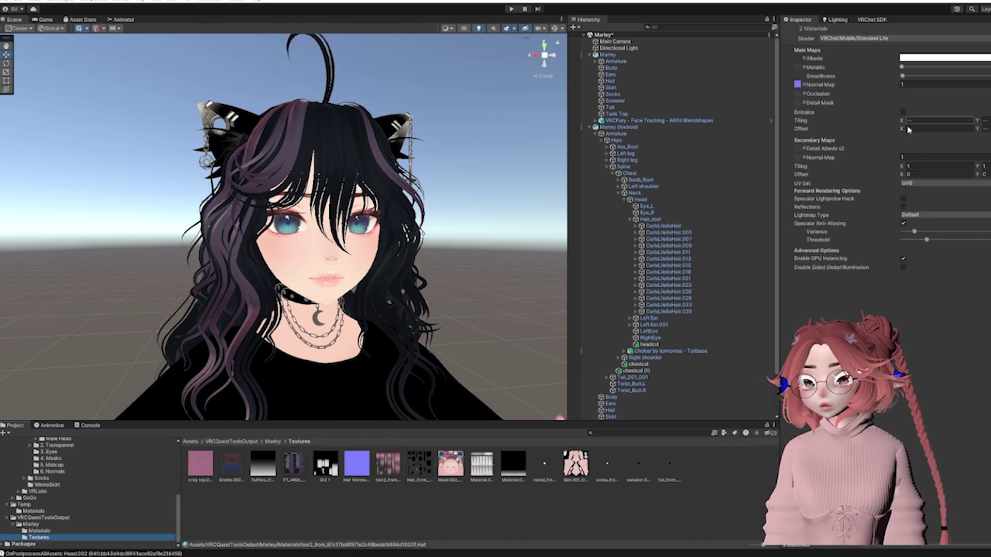
left_click(903, 112)
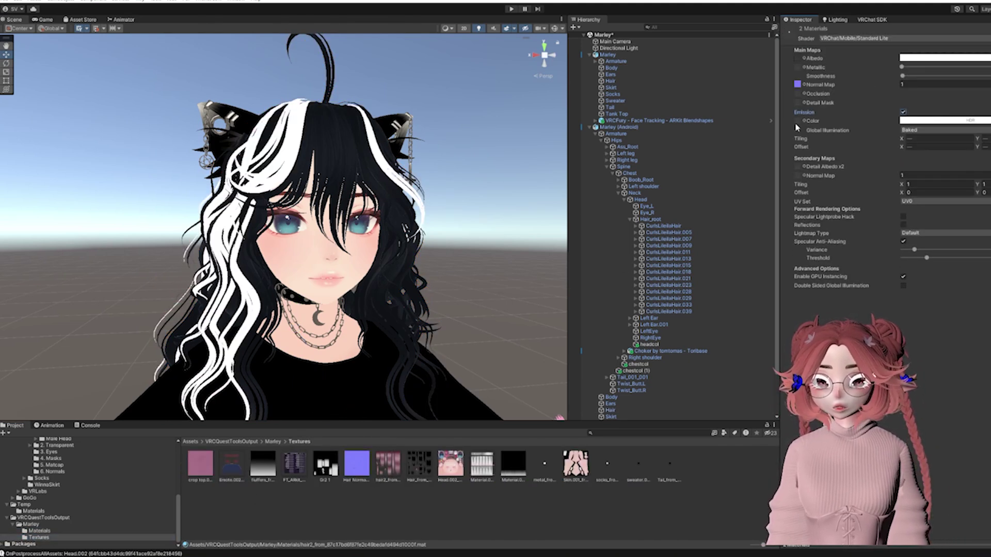
left_click_drag(334, 453, 797, 121)
Turn off the scene lighting and examine the emission on the Android avatar's hair up close.
middle_click_drag(384, 214, 436, 209)
left_click(478, 28)
scroll(413, 242, "up", 5)
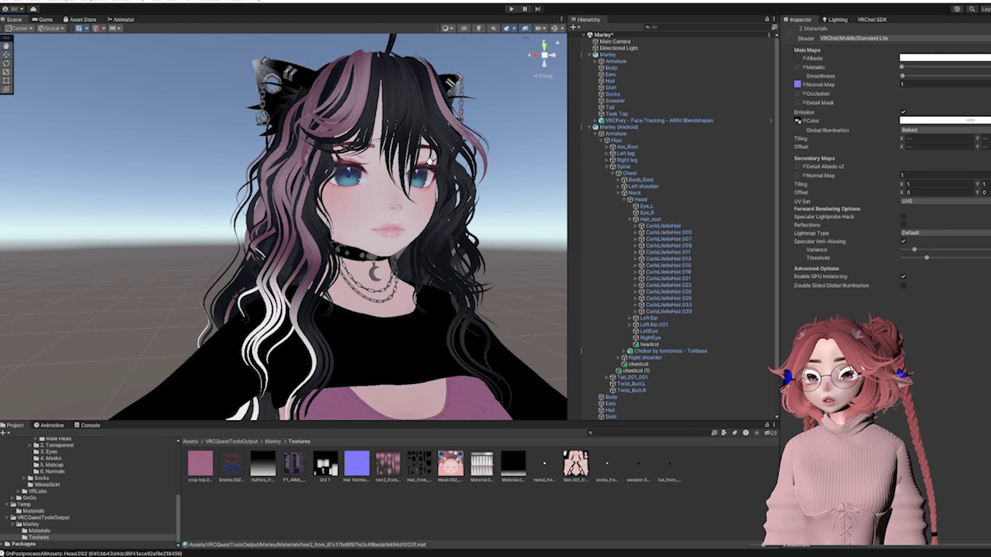
Tint the emission color of the hair2 material light pink and adjust the albedo color of the other Android hair material.
left_click(57, 531)
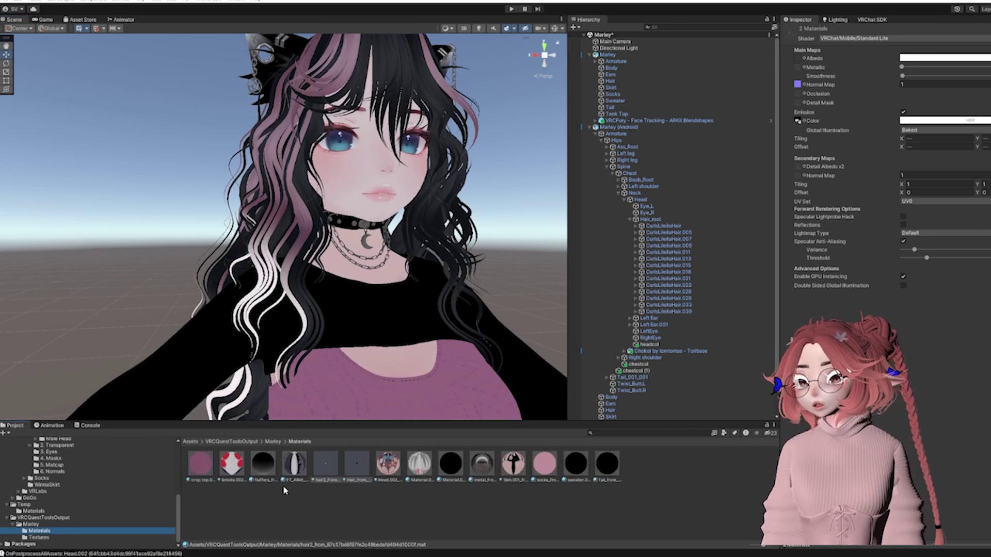
left_click(325, 463)
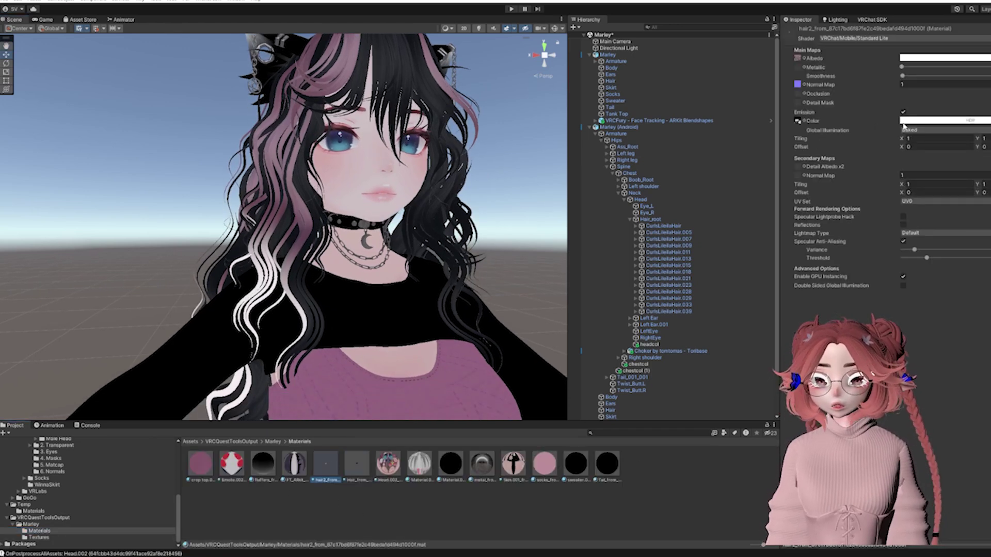
left_click(910, 120)
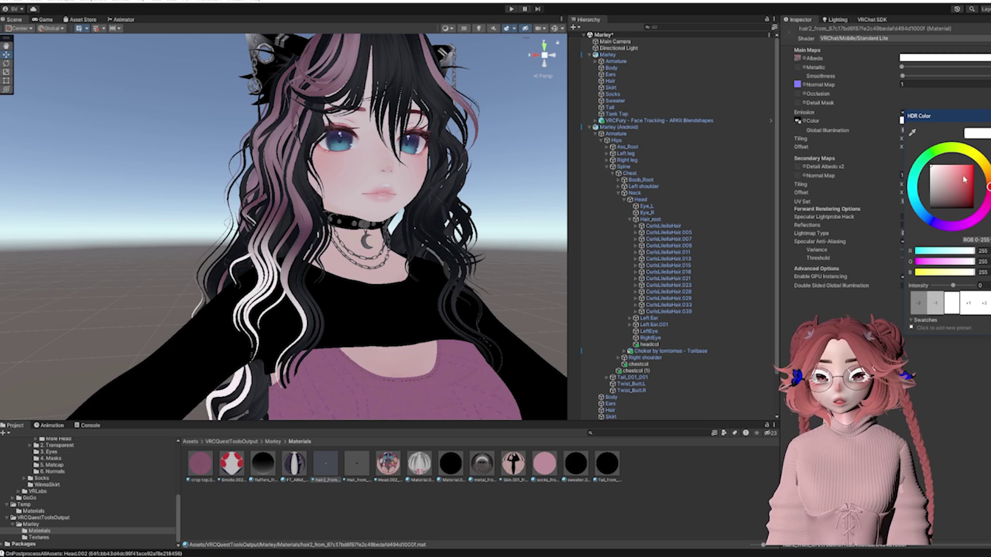
left_click(951, 228)
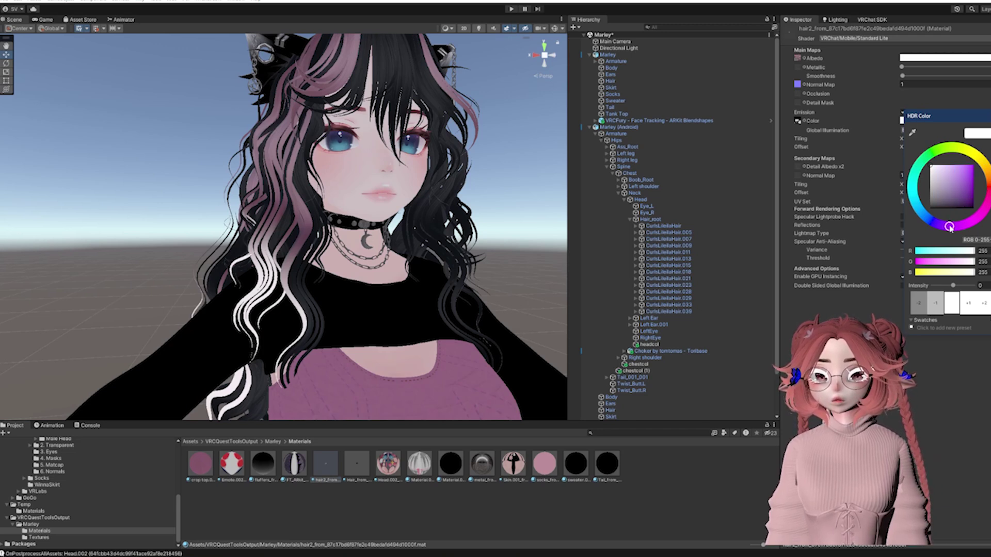
left_click(944, 170)
left_click_drag(948, 226, 977, 217)
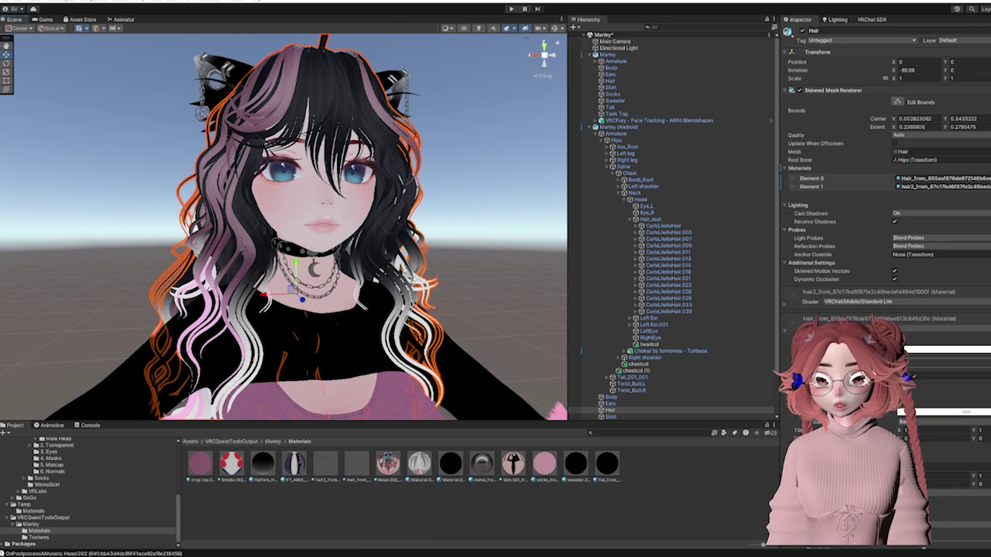
left_click(944, 350)
left_click_drag(939, 392, 913, 424)
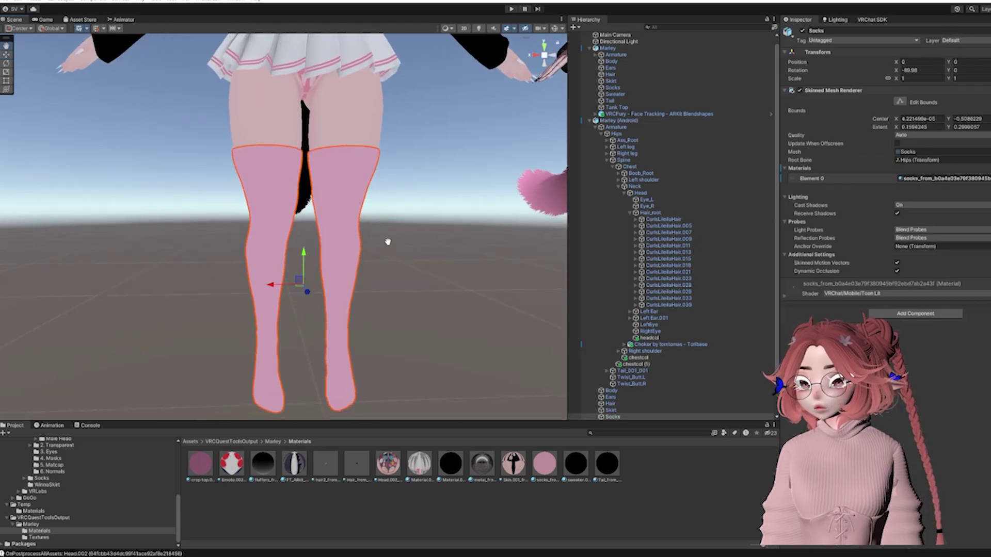
Examine the Android avatar's socks, legs and skirt up close.
middle_click_drag(387, 242, 399, 221)
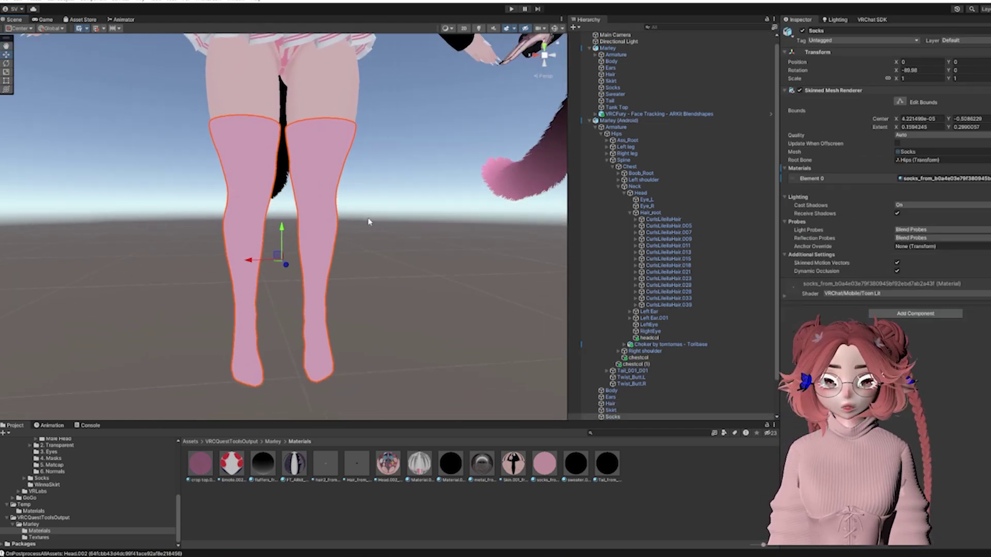
middle_click_drag(369, 222, 403, 233)
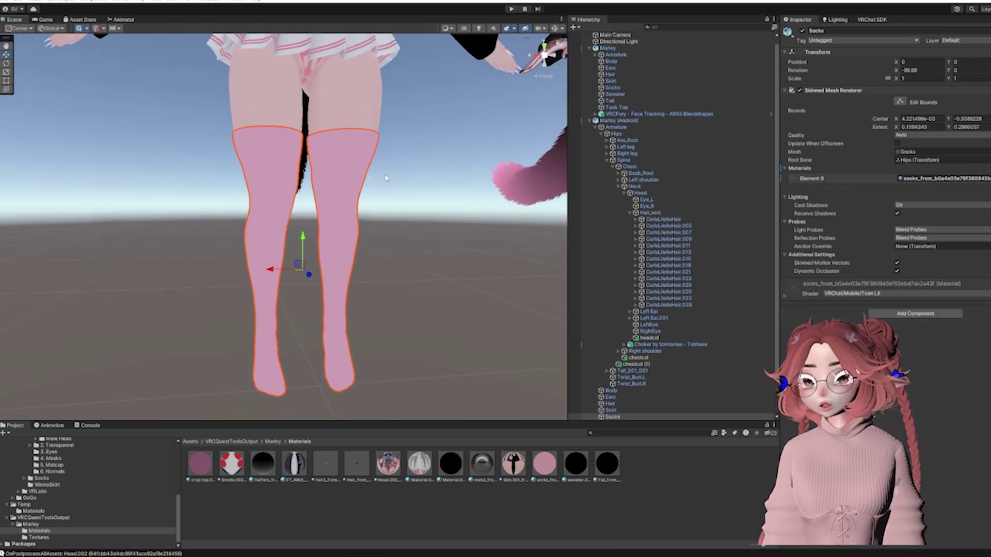
scroll(385, 178, "up", 6)
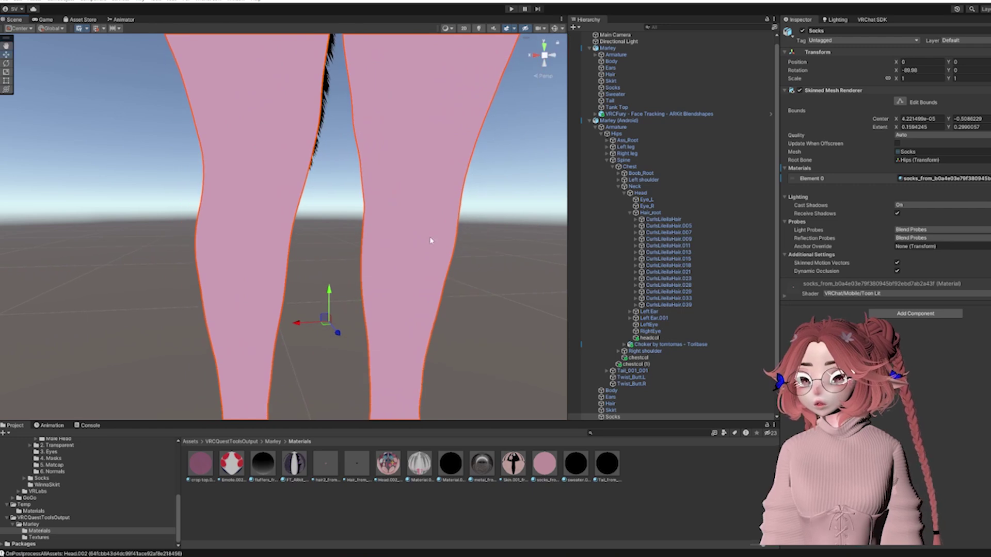
scroll(409, 252, "down", 4)
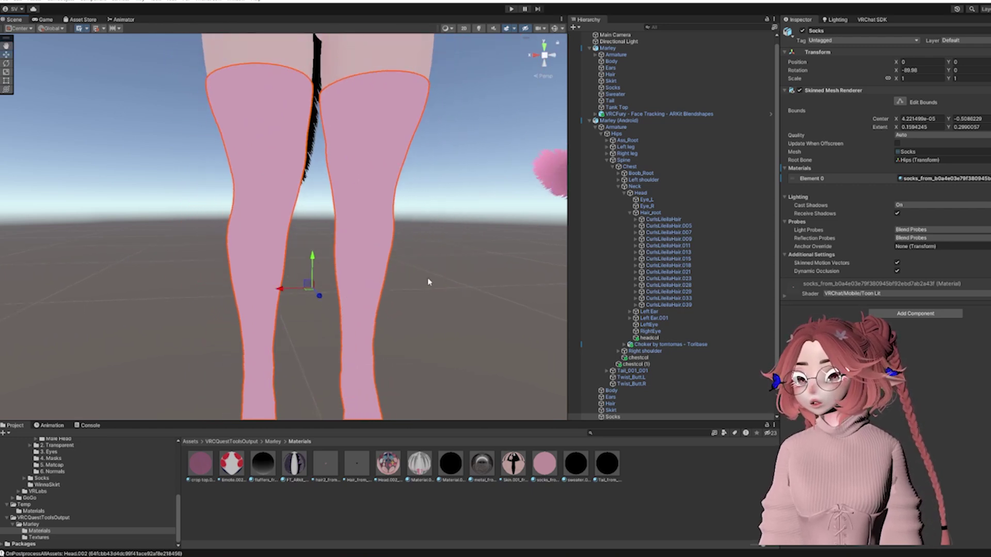
middle_click_drag(387, 170, 394, 299)
middle_click_drag(382, 218, 376, 340)
middle_click_drag(377, 256, 375, 288)
middle_click_drag(364, 129, 387, 219)
middle_click_drag(326, 271, 365, 187)
middle_click_drag(370, 310, 383, 230)
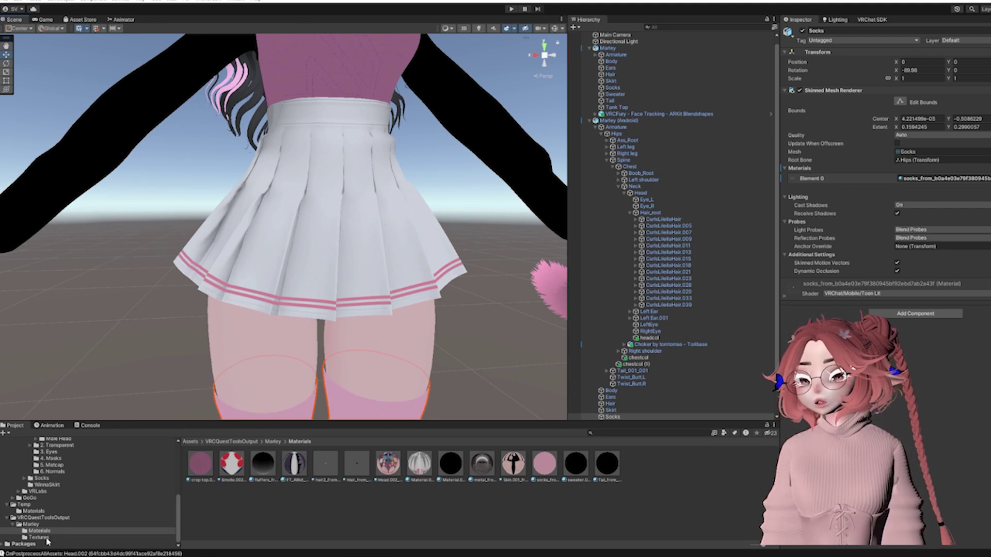
Duplicate the Socks_Normal texture and move the copy into the Marley folder of VRCQuestToolsOutput.
scroll(56, 490, "up", 3)
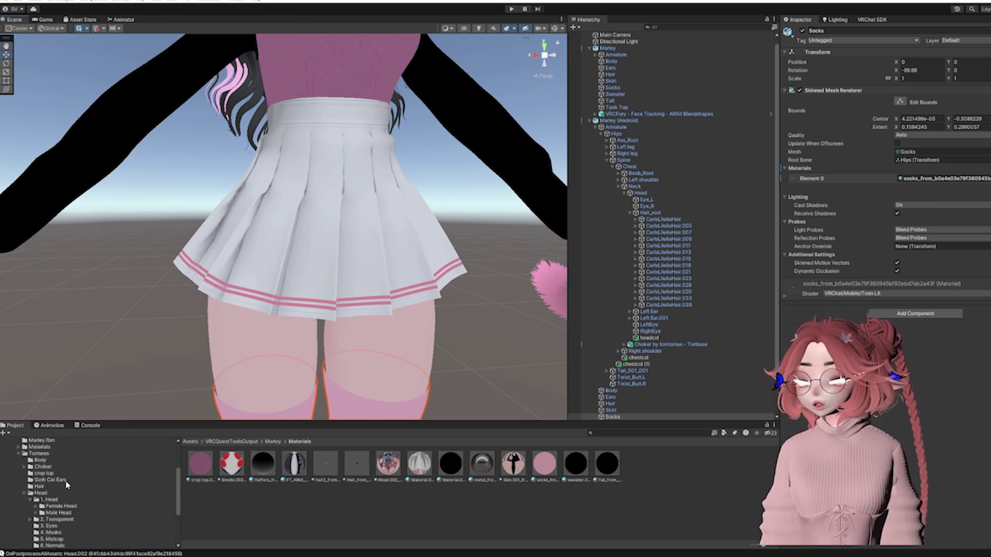
scroll(56, 490, "down", 2)
left_click(42, 479)
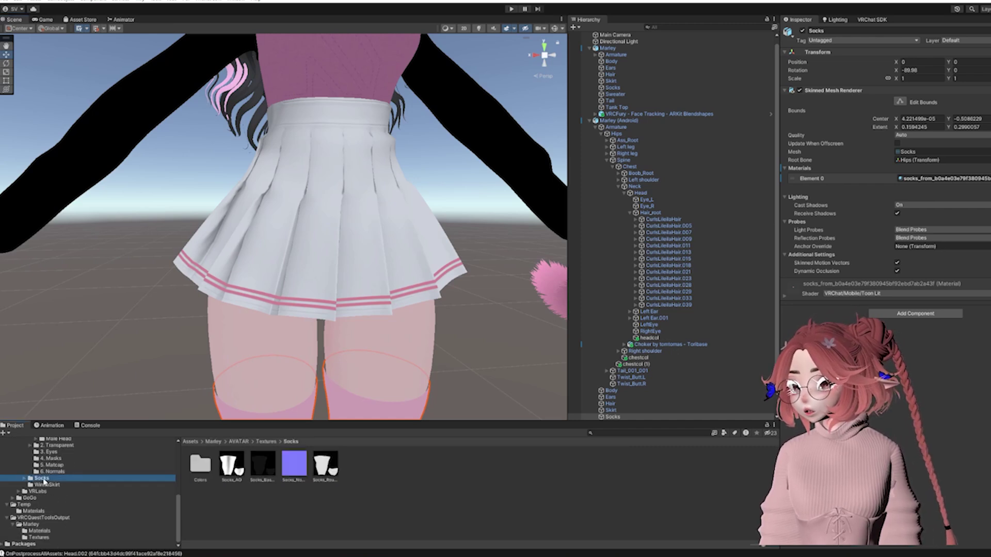
left_click(294, 465)
key("ctrl+d")
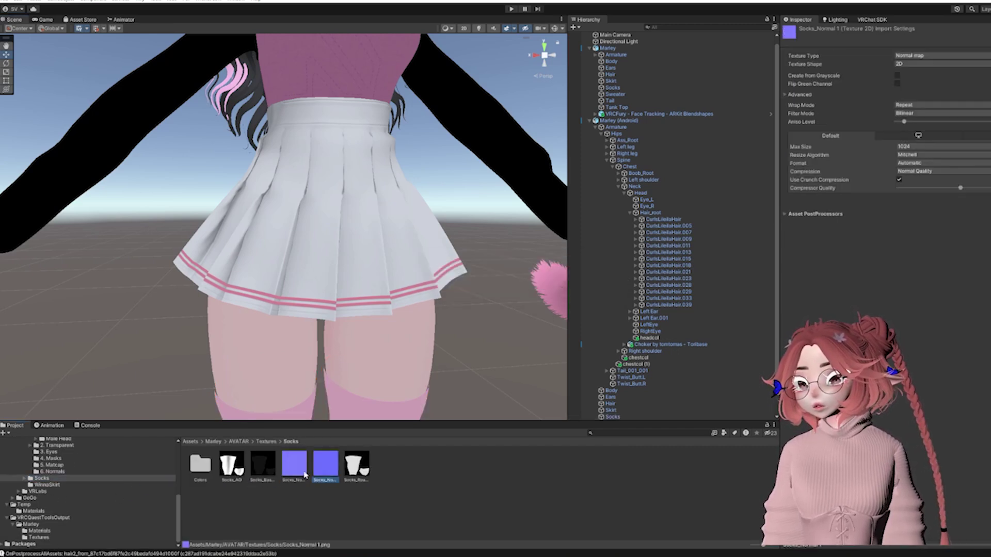
left_click_drag(303, 486, 51, 525)
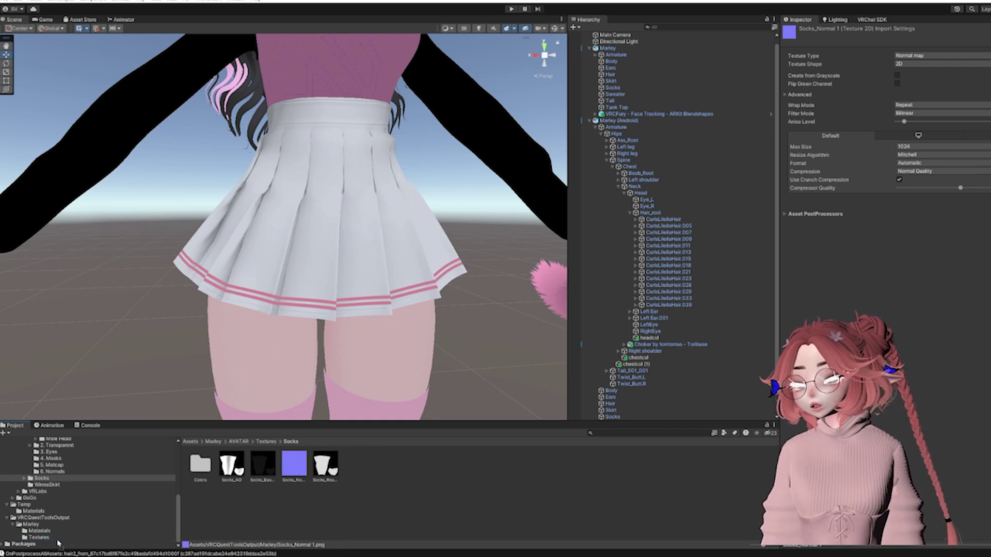
scroll(40, 515, "up", 8)
left_click(30, 476)
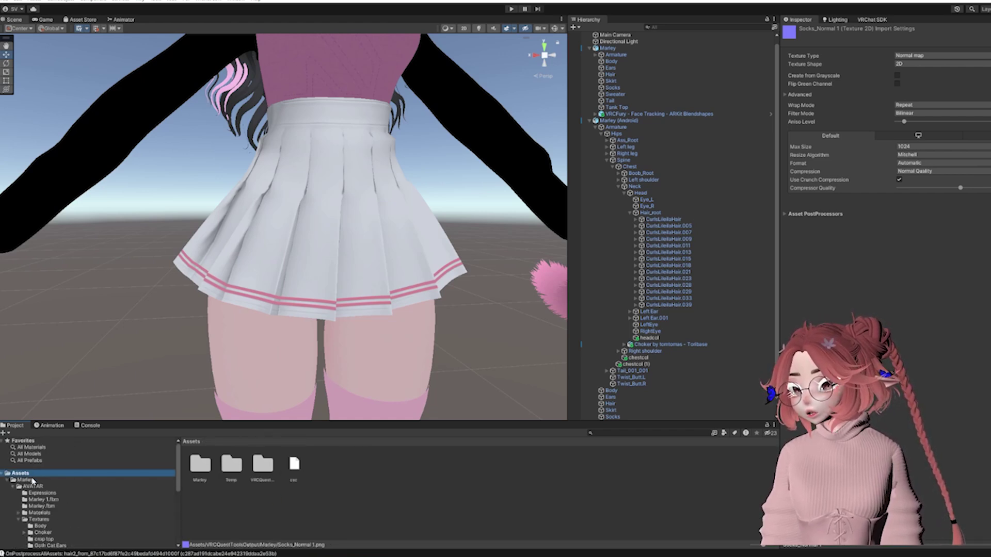
Switch the Android socks material to the VRChat/Mobile/Standard Lite shader and compare the socks with the PC avatar's.
middle_click_drag(322, 274, 322, 241)
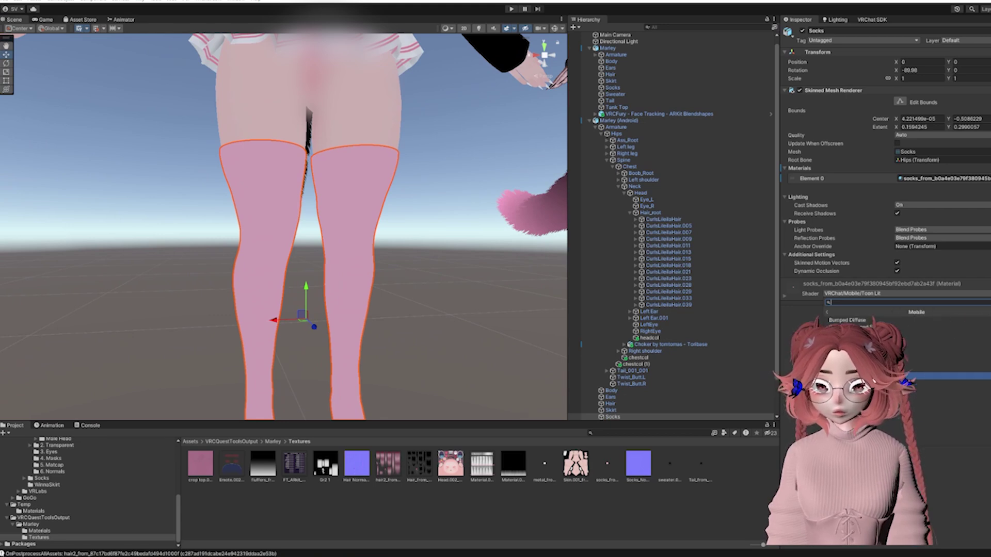
left_click(887, 370)
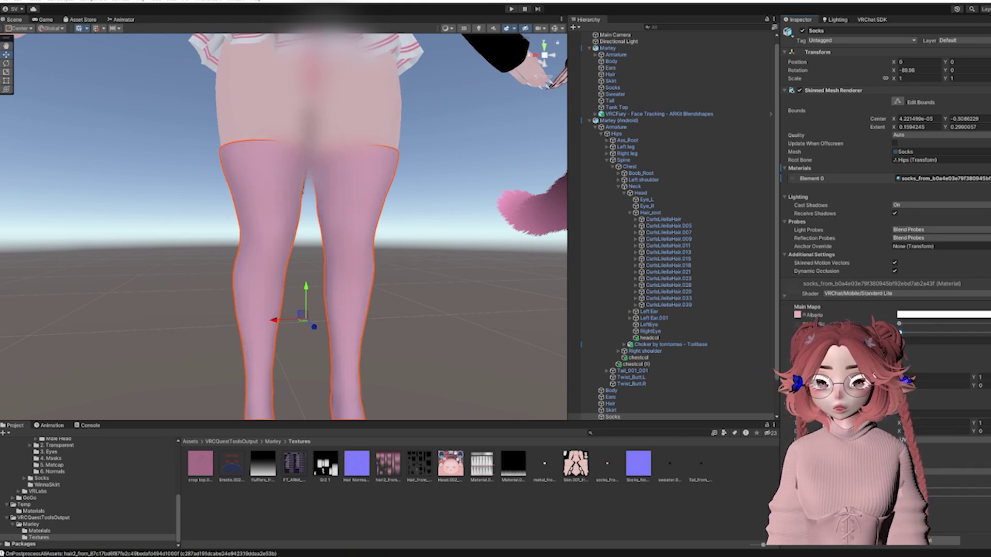
scroll(334, 254, "down", 6)
middle_click_drag(333, 255, 336, 271)
scroll(335, 266, "down", 4)
left_click(387, 259)
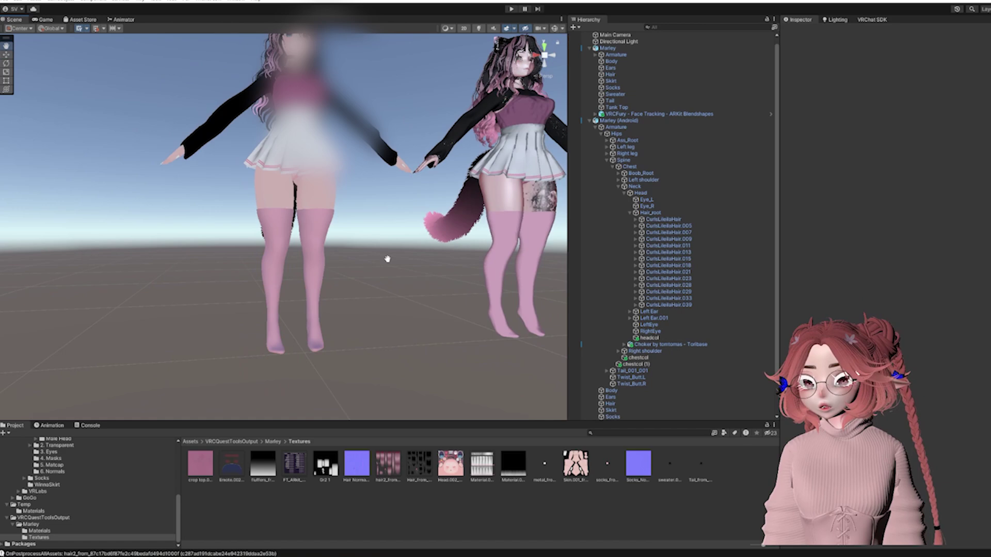
scroll(400, 250, "up", 3)
scroll(413, 305, "down", 3)
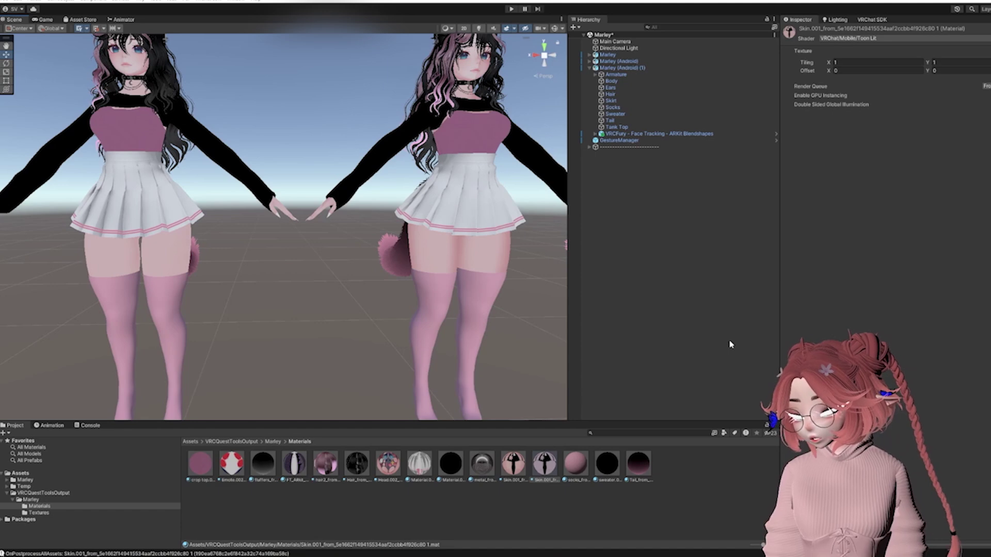
Select the Body of the duplicated Android avatar and examine the skin shading on its thighs up close.
scroll(382, 264, "down", 5)
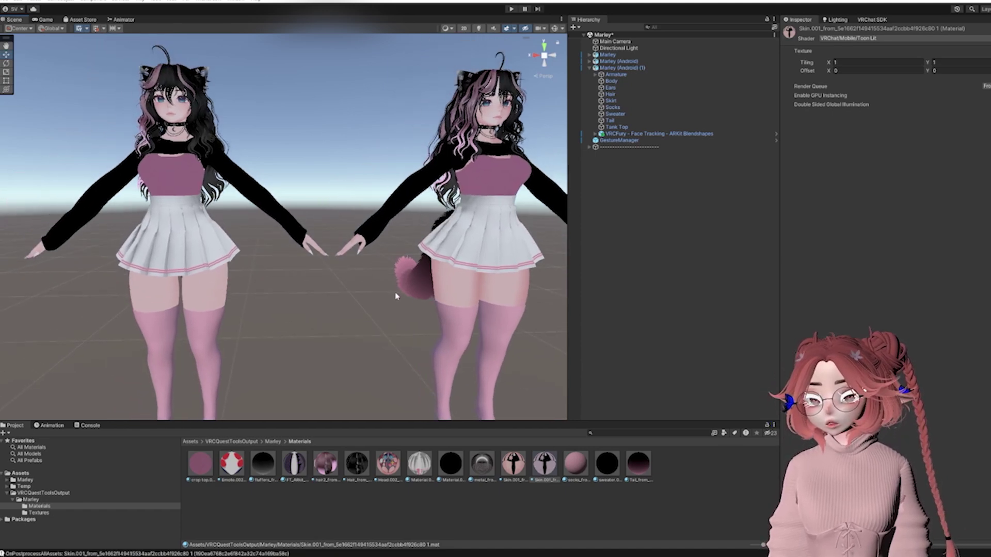
left_click(412, 296)
key("f")
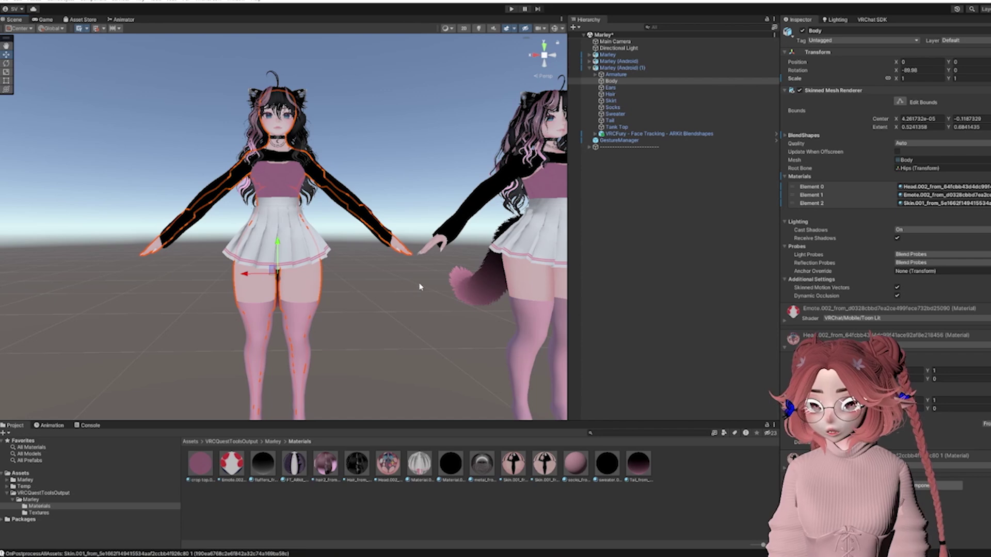
scroll(396, 285, "up", 5)
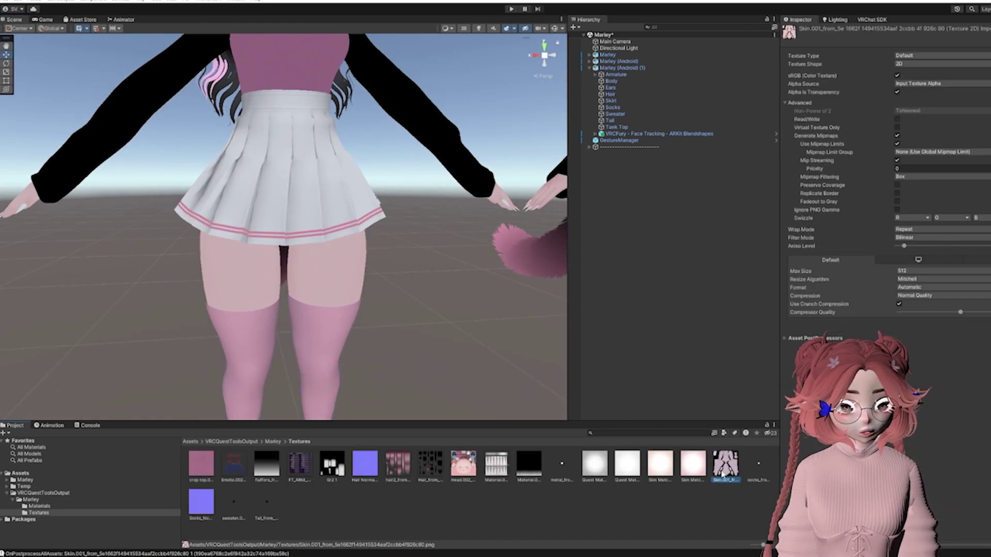
left_click(359, 264)
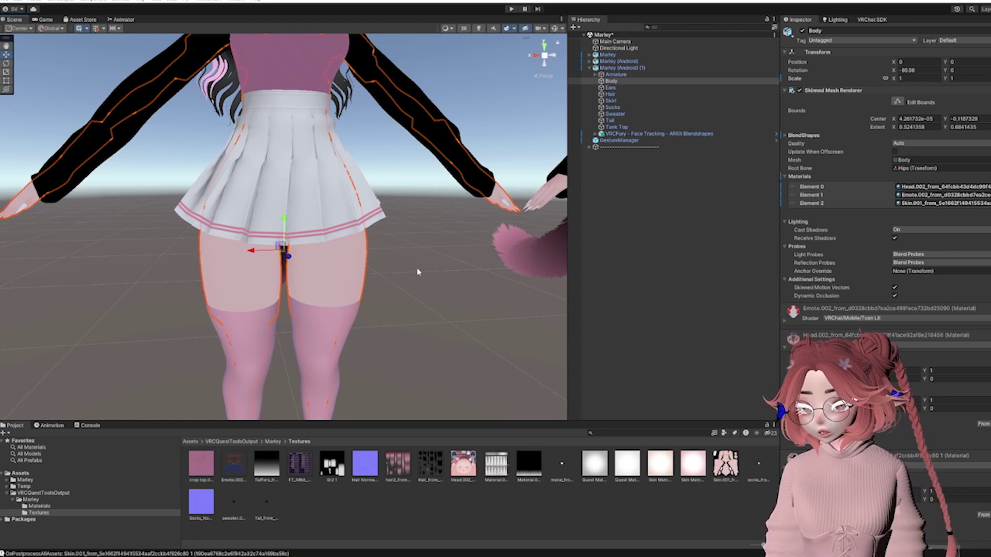
right_click_drag(463, 282, 464, 283)
left_click(464, 283)
key("ctrl+z")
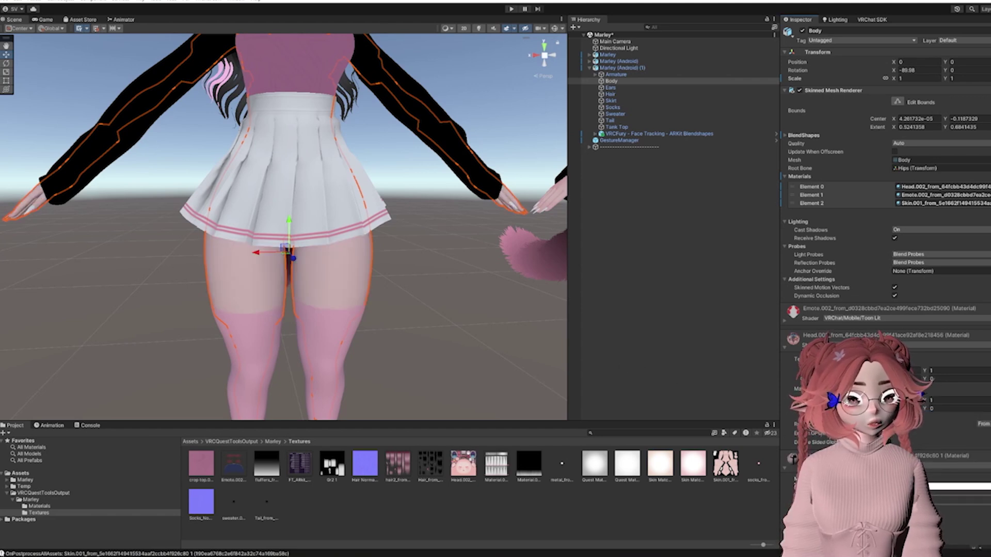
scroll(375, 323, "up", 3)
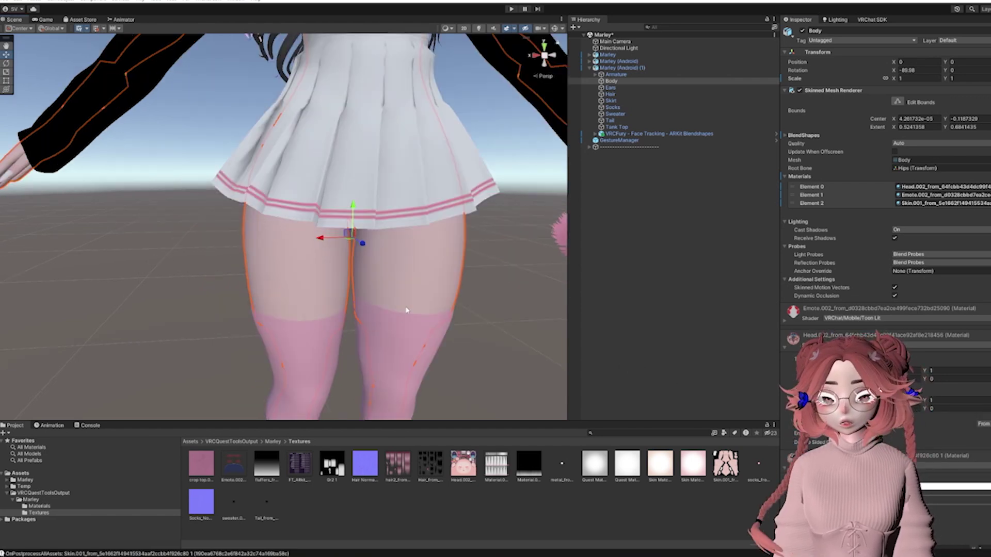
scroll(381, 294, "down", 3)
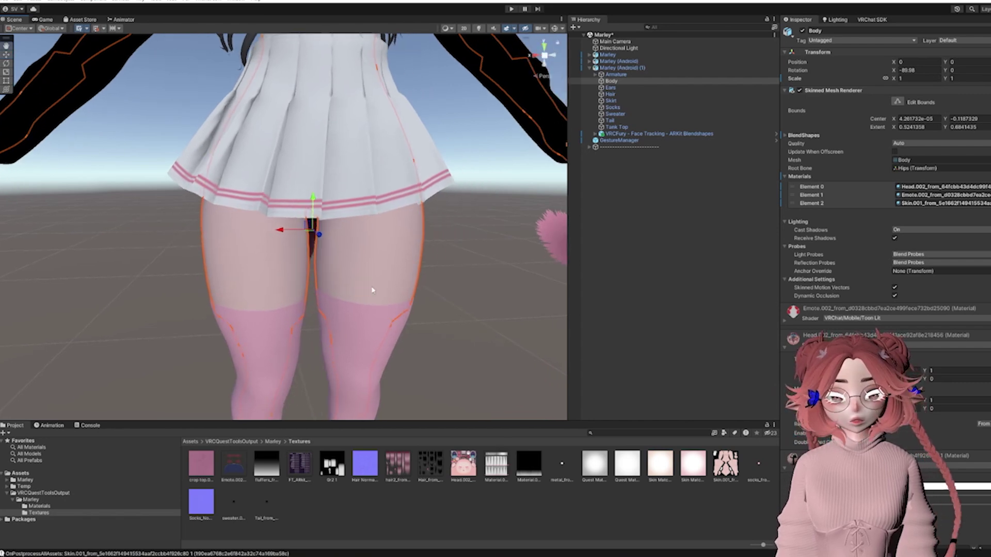
scroll(338, 293, "down", 2)
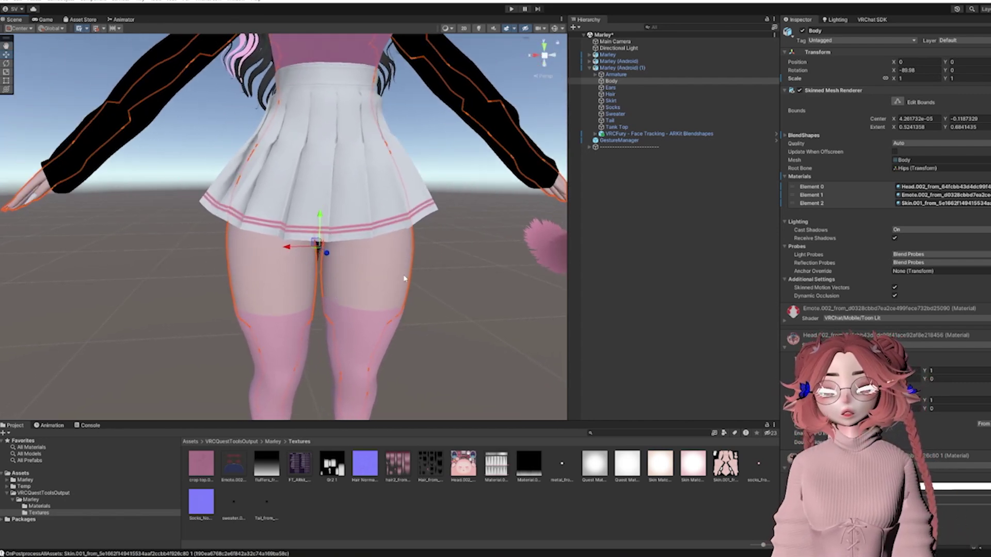
middle_click_drag(410, 262, 408, 249)
scroll(439, 253, "down", 3)
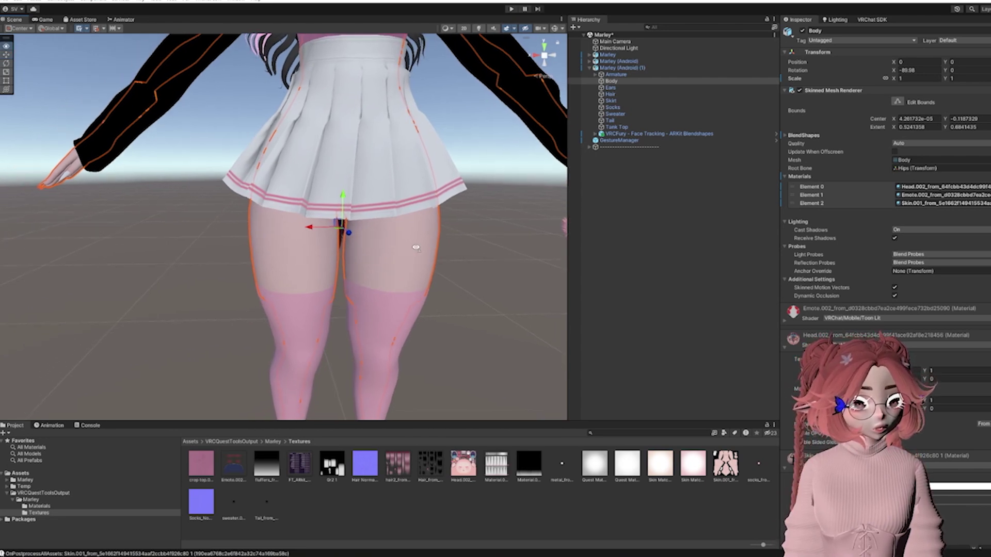
Select the Body of the original Android avatar and frame its thighs to compare the skin with the duplicate's.
left_click(447, 258)
middle_click_drag(447, 258, 162, 258)
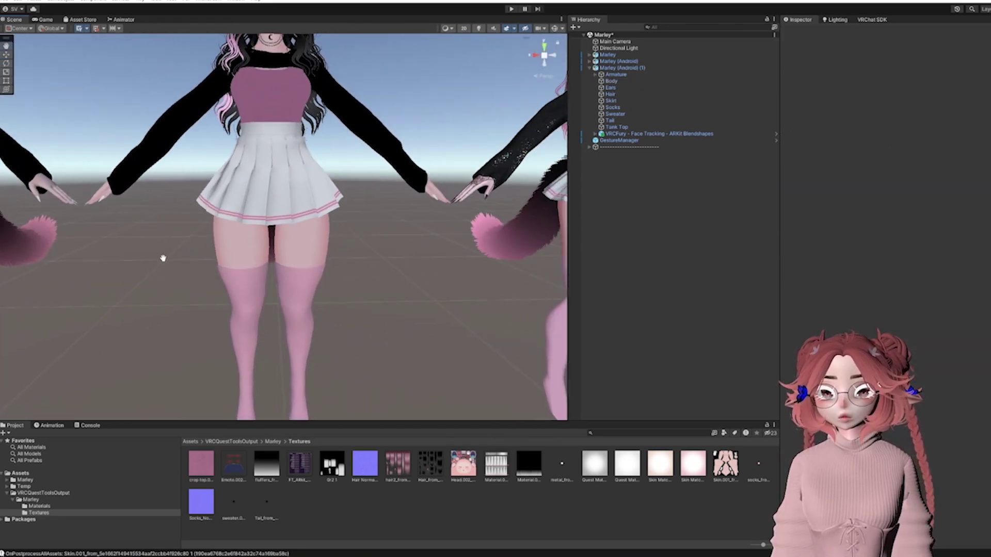
scroll(290, 276, "up", 4)
left_click(325, 274)
left_click(326, 270)
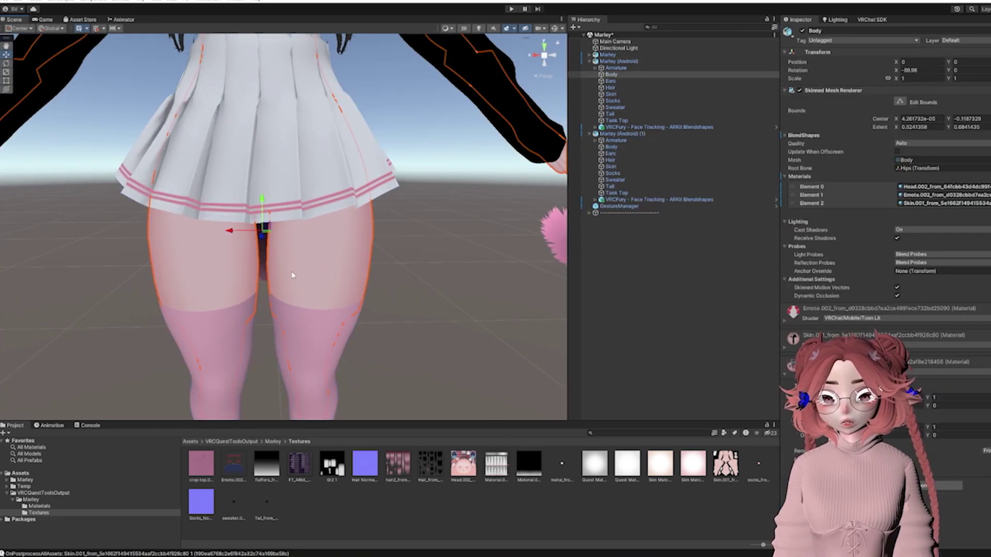
key("f")
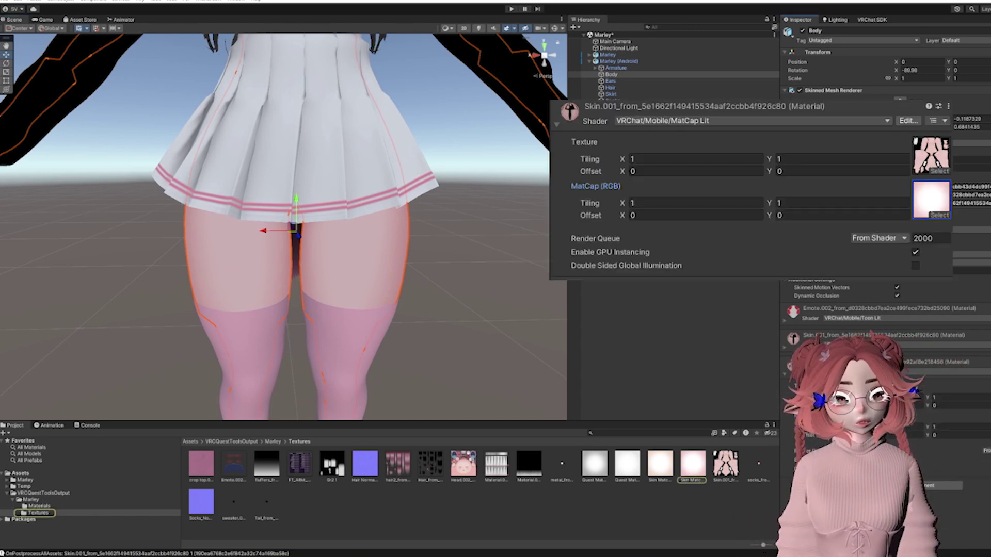
Open the Skin Matcap 1 and Skin Matcap textures in the image viewer and compare their edge gradients.
left_click(693, 464)
double_click(693, 465)
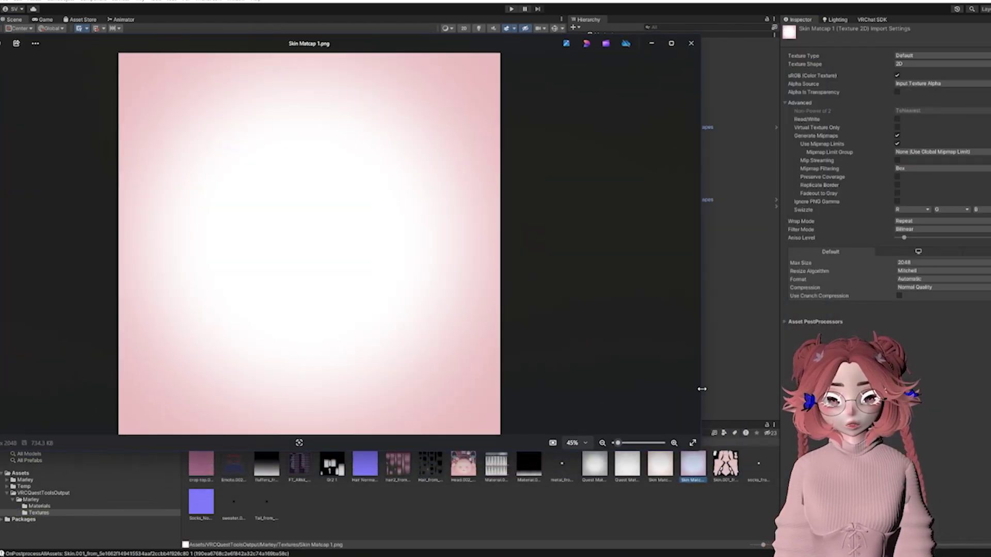
left_click_drag(701, 393, 474, 397)
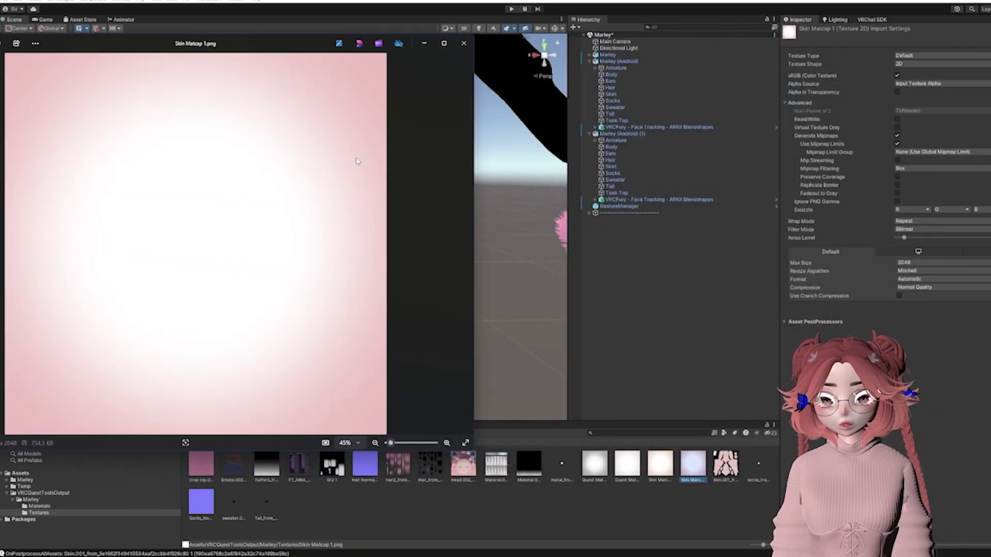
double_click(660, 468)
left_click_drag(355, 62, 823, 93)
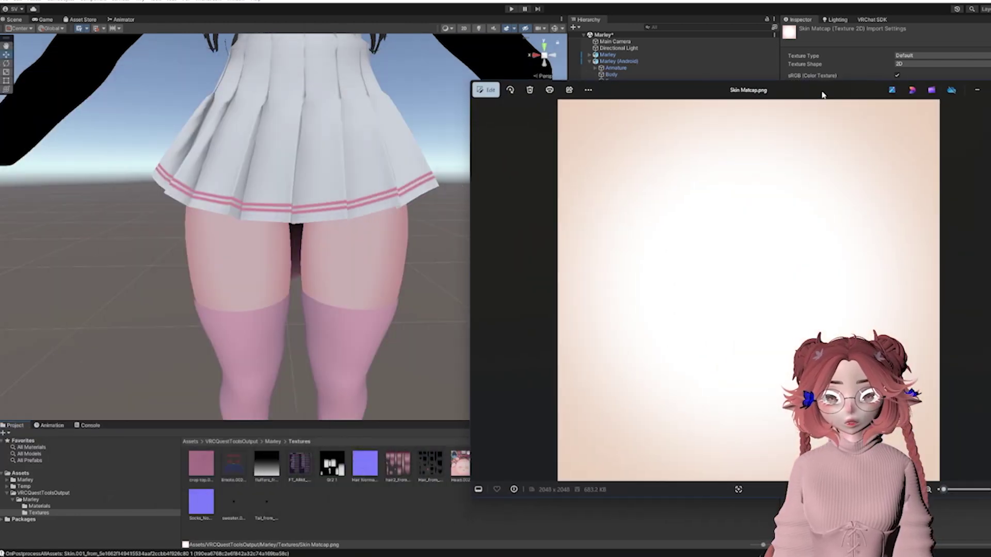
Place the Skin Matcap 1 and Skin Matcap images side by side to compare their tints, and close both images.
left_click_drag(338, 78, 376, 93)
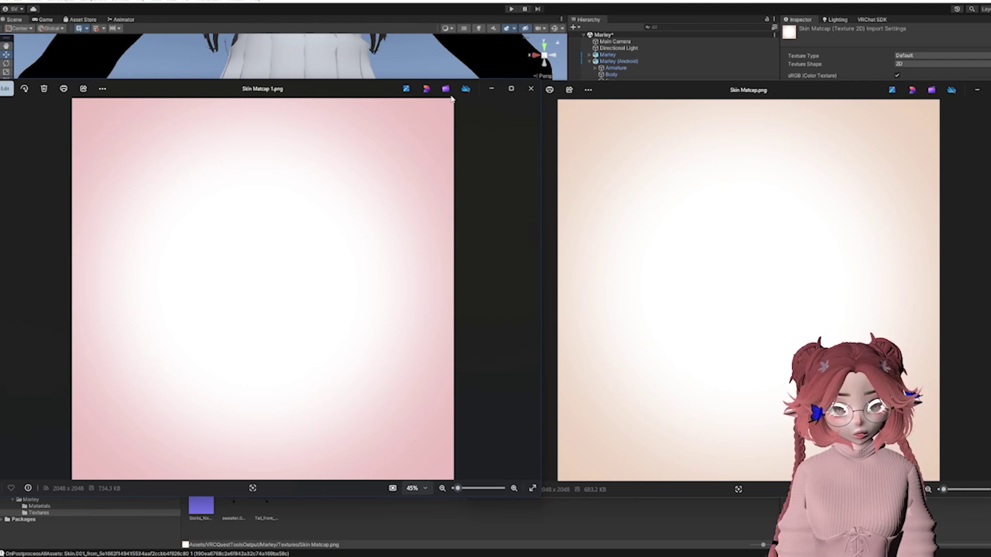
left_click_drag(376, 89, 392, 103)
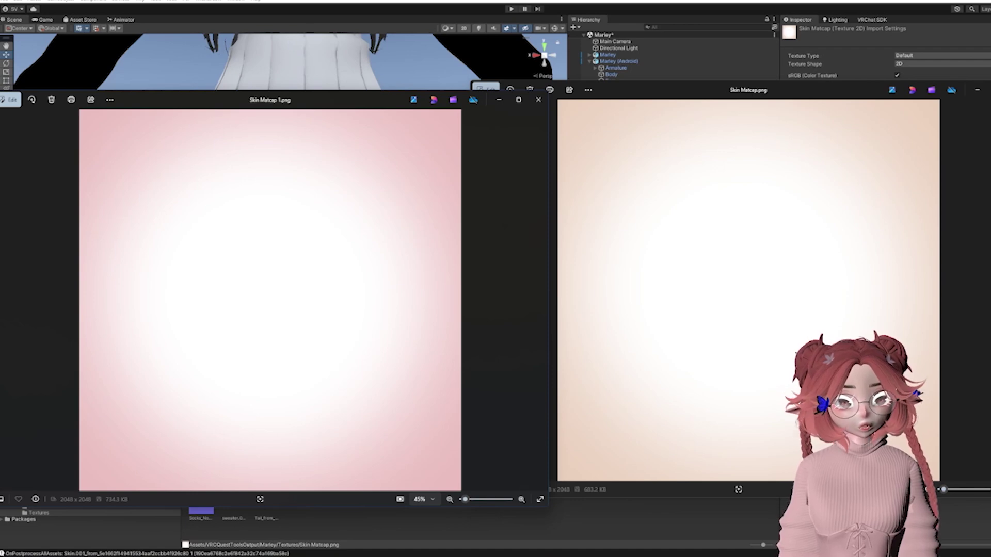
key("alt+F4")
left_click(538, 99)
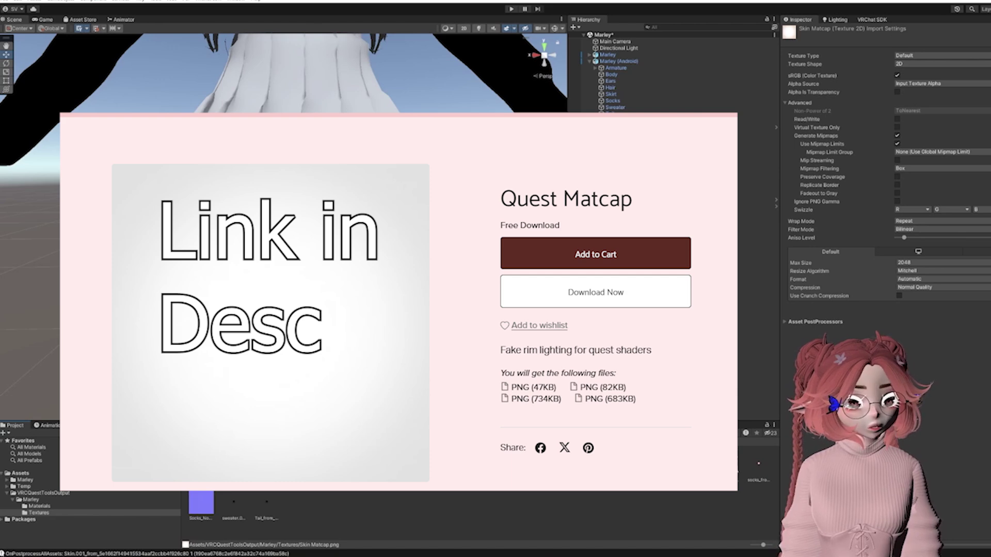
Select the Body of the duplicated Android avatar and inspect its skin material.
scroll(340, 325, "down", 3)
middle_click_drag(341, 325, 391, 294)
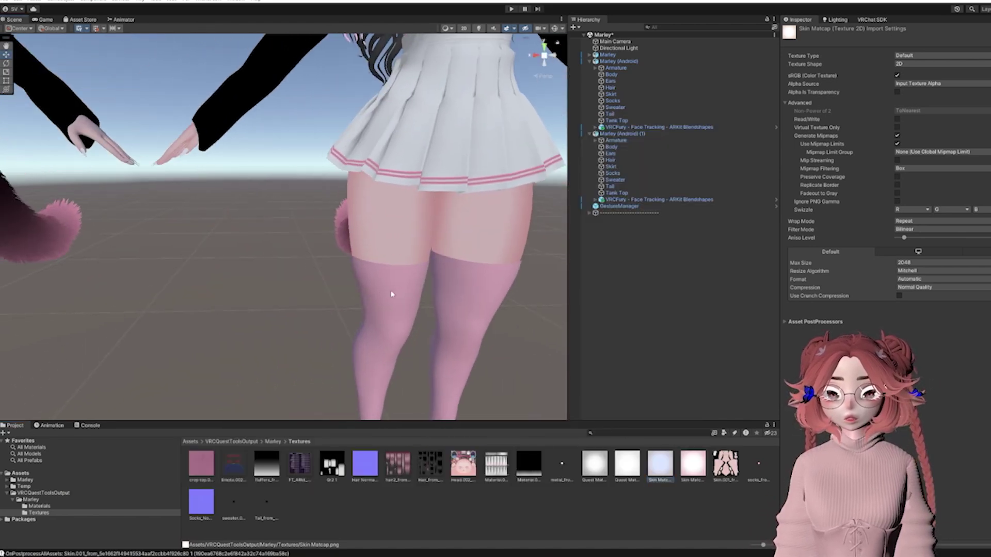
scroll(245, 277, "down", 2)
middle_click_drag(246, 277, 305, 308)
left_click(305, 307)
scroll(304, 308, "down", 1)
left_click(168, 253)
middle_click_drag(168, 252, 265, 261)
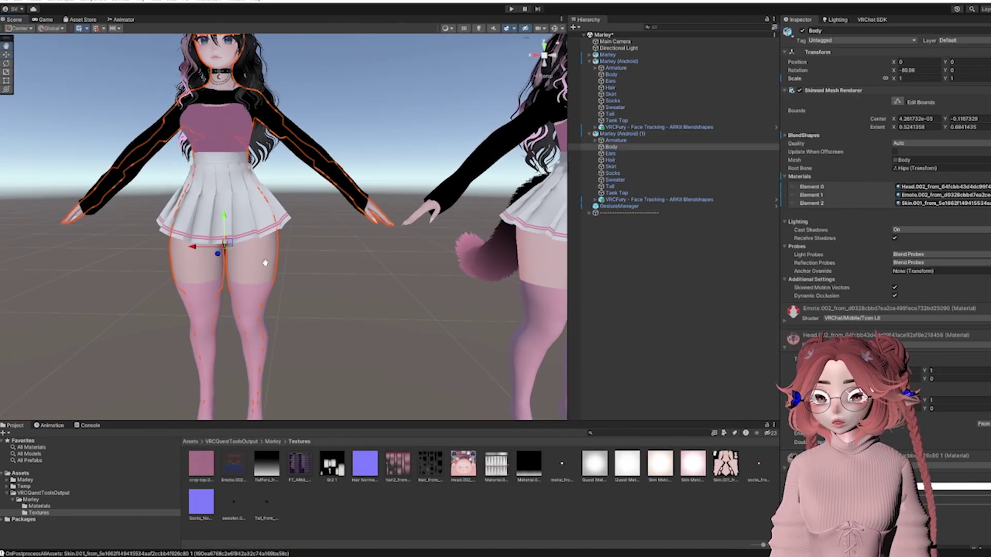
scroll(265, 261, "up", 1)
left_click(907, 465)
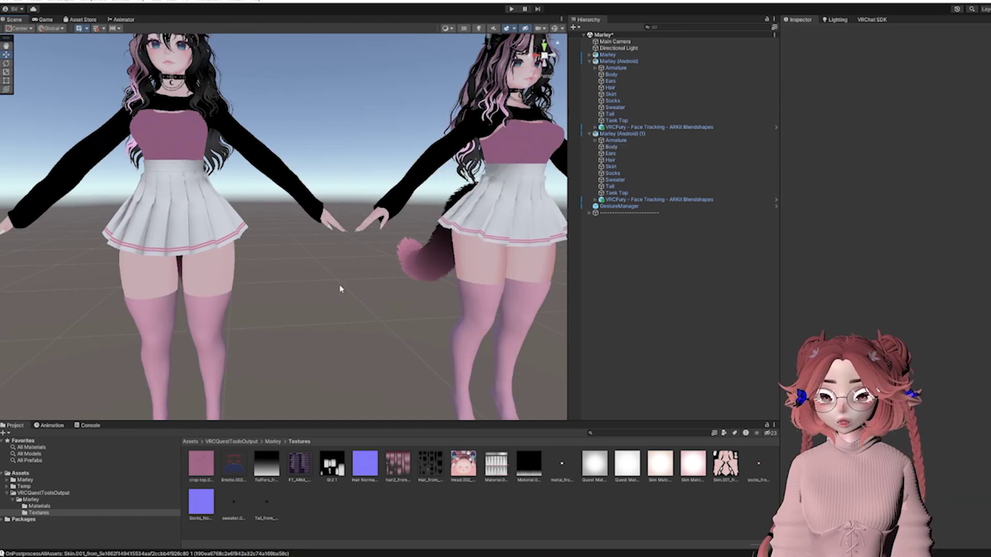
Compare the thigh shading of the two Android avatars side by side, both up close and at full-body distance.
middle_click_drag(341, 290, 509, 290)
scroll(314, 278, "up", 3)
mouse_move(313, 278)
middle_mouse_down()
mouse_move(328, 277)
mouse_move(317, 282)
middle_mouse_up()
scroll(261, 276, "down", 2)
middle_click_drag(483, 318, 321, 341)
scroll(389, 321, "down", 1)
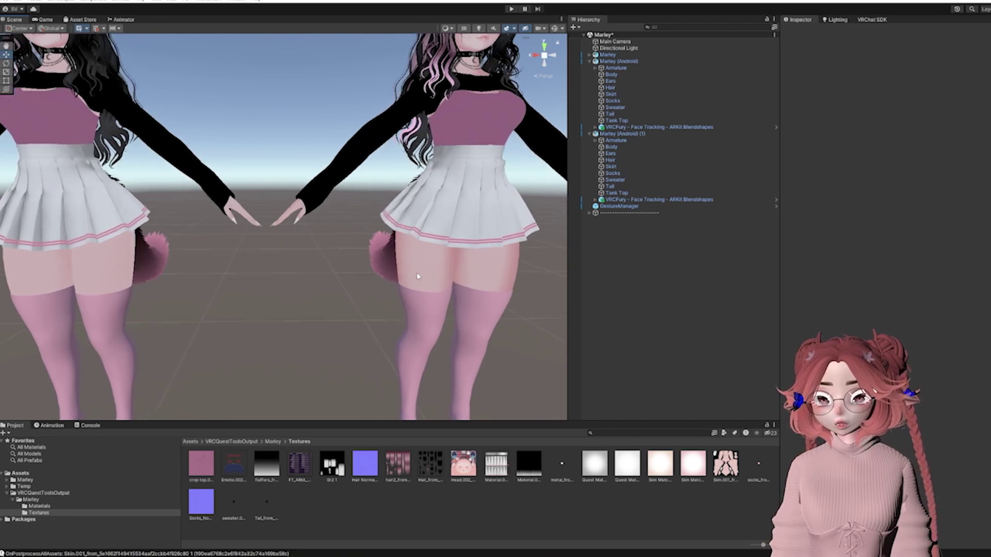
scroll(447, 279, "down", 4)
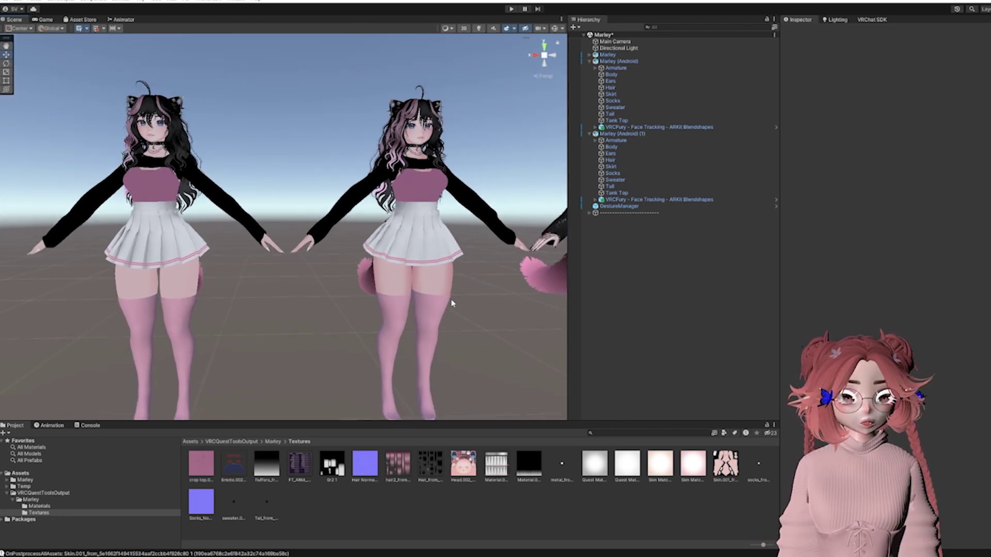
middle_click_drag(310, 290, 325, 291)
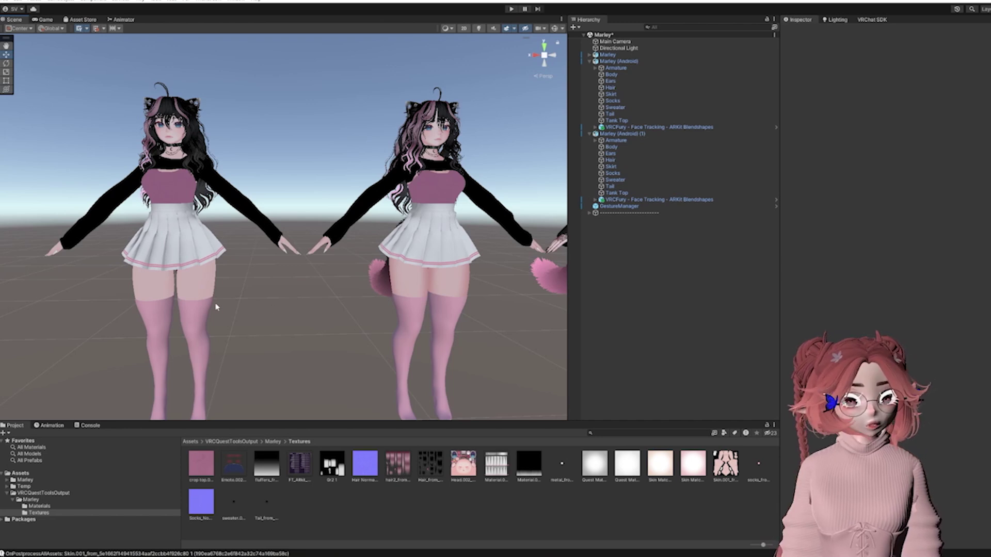
scroll(215, 306, "up", 2)
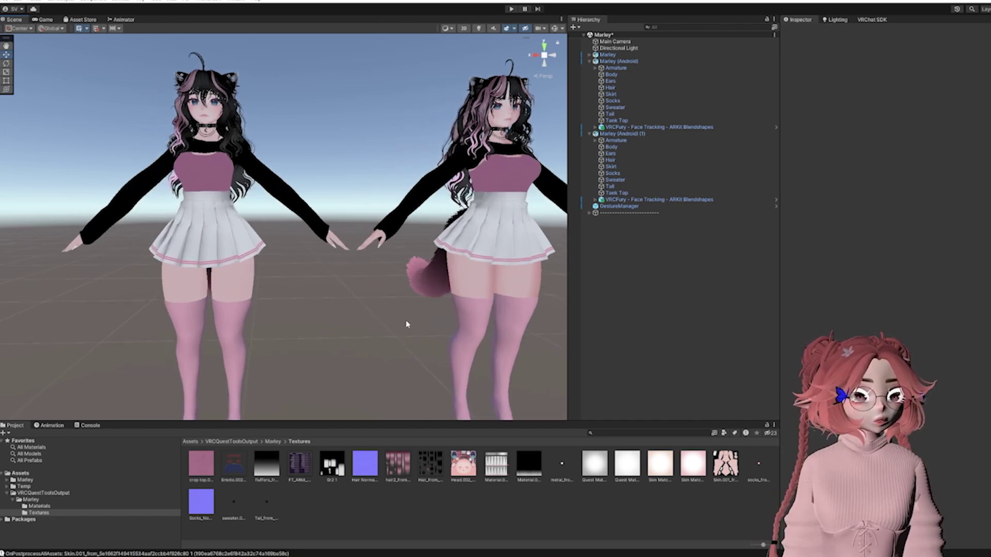
View the Quest Matcap and Skin Matcap 1 textures one after the other in the image viewer and close them.
double_click(595, 464)
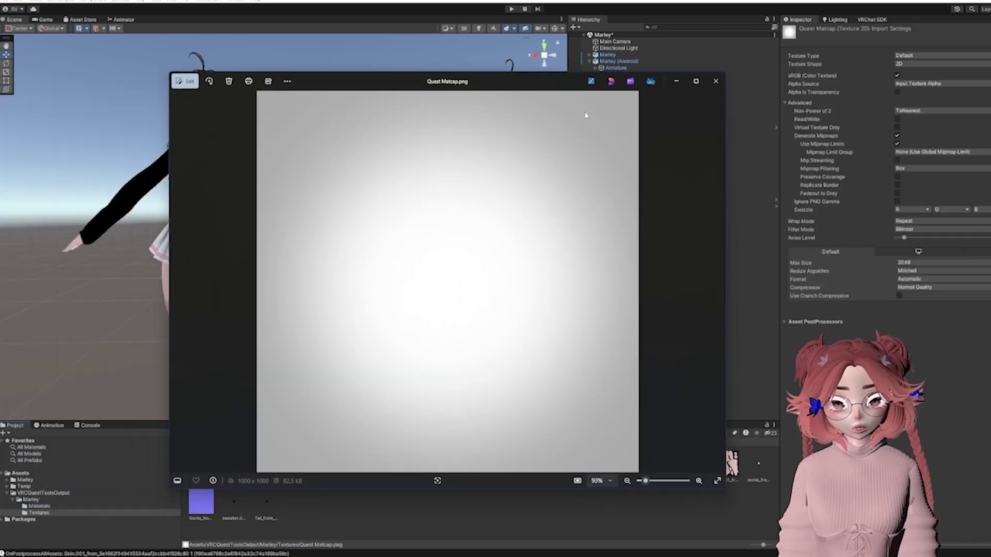
left_click(715, 81)
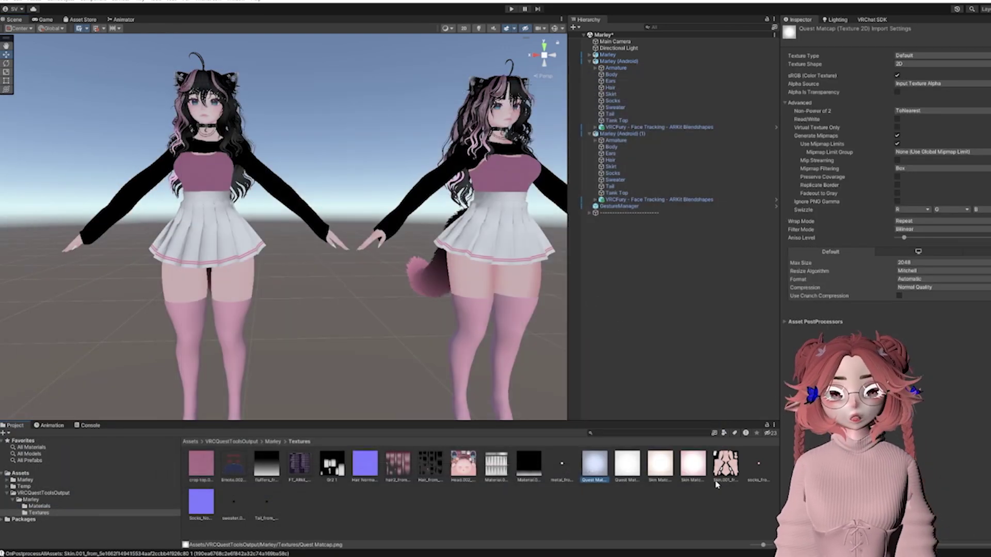
double_click(693, 465)
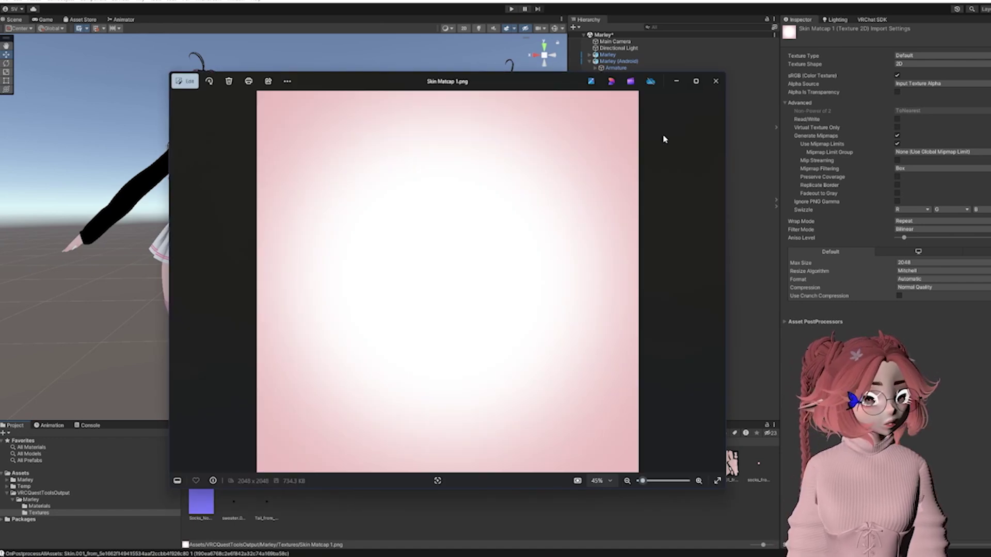
left_click(716, 81)
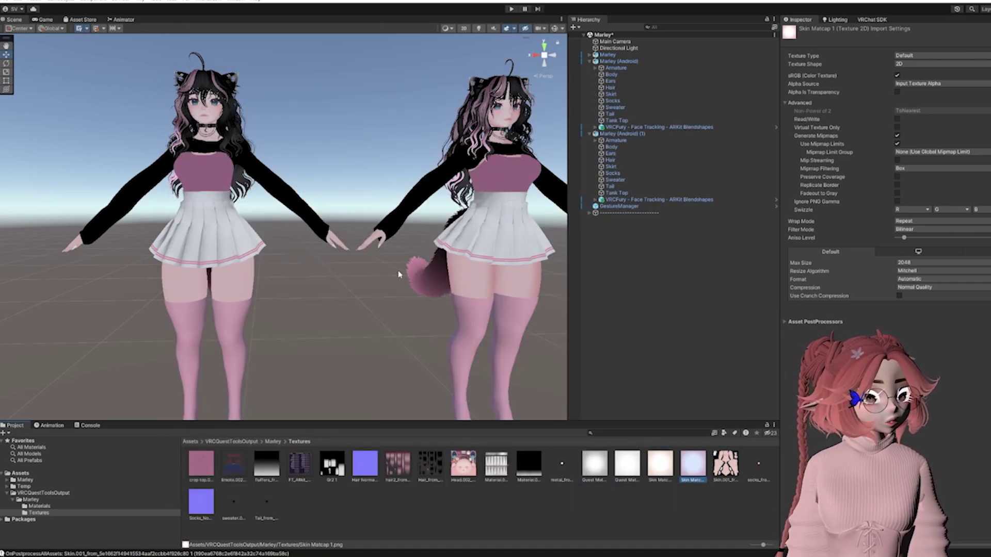
Examine the rim shading on the original Android avatar's thighs up close.
middle_click_drag(338, 283, 241, 259)
scroll(299, 272, "up", 4)
right_click_drag(298, 272, 336, 299)
scroll(338, 298, "up", 2)
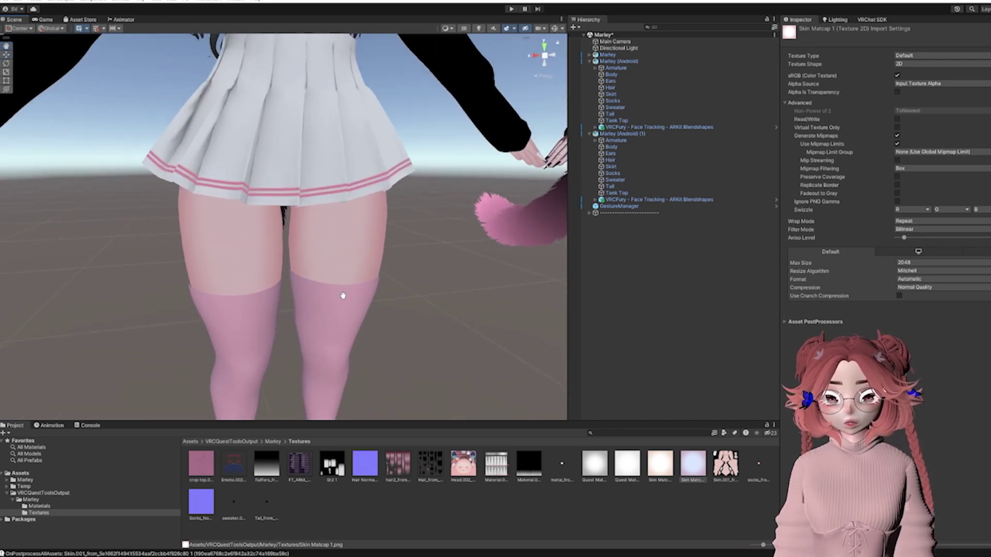
middle_click_drag(343, 294, 386, 301)
Select the Body of the Aurora Head; Sleepy example and examine its eyelashes from several angles.
scroll(412, 296, "down", 6)
right_click_drag(411, 297, 483, 243)
middle_click_drag(482, 243, 354, 247)
scroll(353, 247, "up", 6)
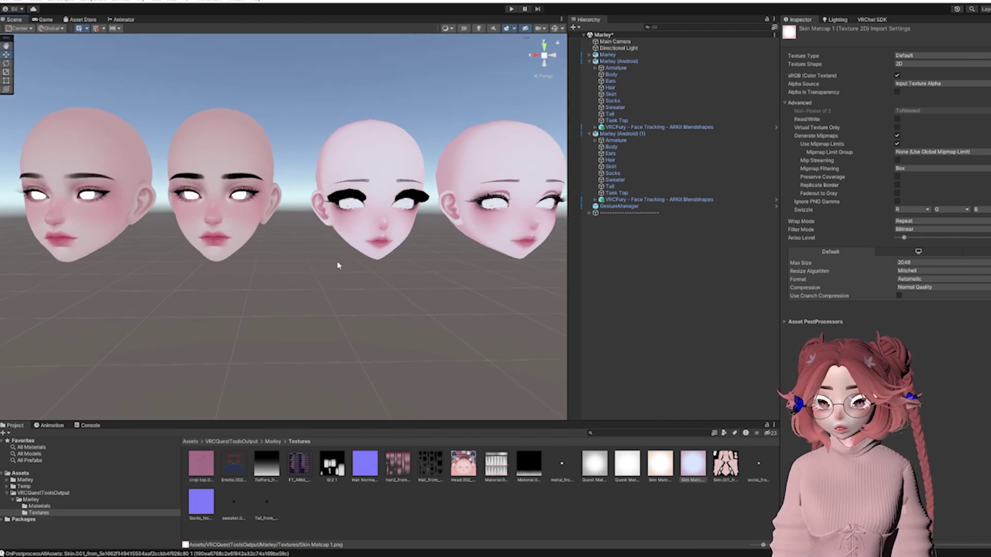
right_click_drag(360, 264, 281, 252)
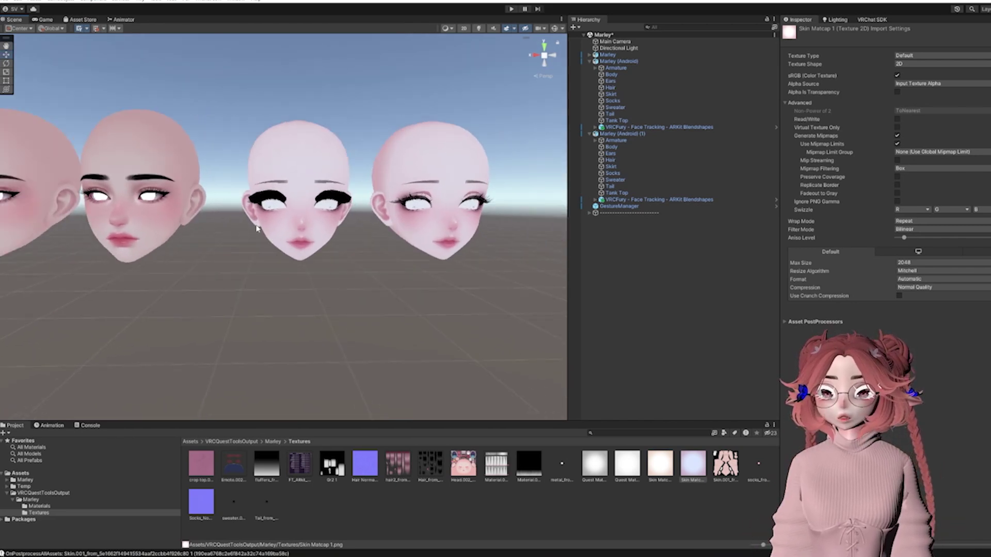
scroll(373, 257, "up", 5)
middle_click_drag(376, 260, 375, 249)
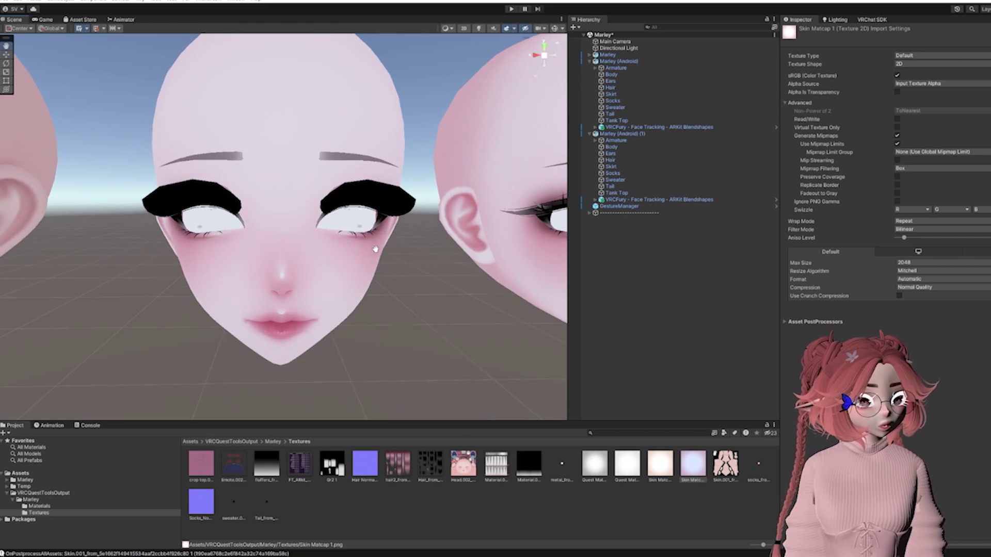
scroll(376, 247, "up", 3)
left_click(378, 241)
left_click_drag(378, 241, 446, 219, "alt")
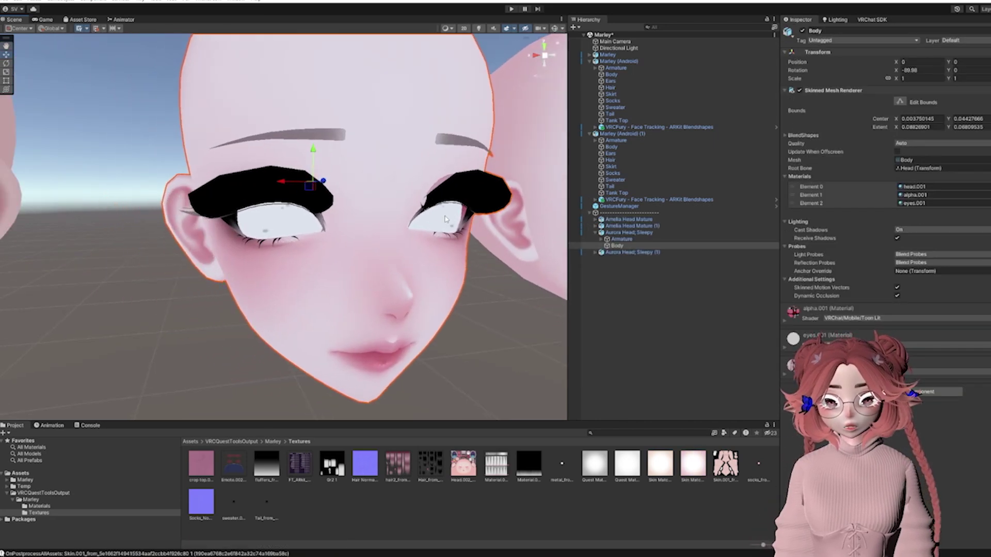
middle_click_drag(445, 219, 412, 220)
scroll(412, 217, "up", 3)
left_click_drag(411, 217, 459, 236, "alt")
middle_click_drag(432, 225, 466, 238)
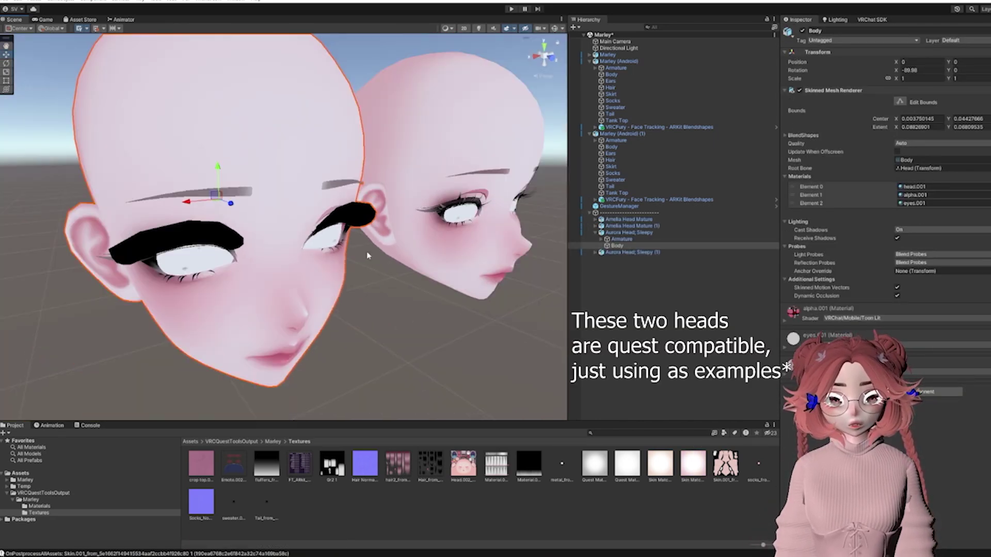
Check the lashes on the Amelia example heads, and select the PC Marley avatar's Body to examine its eye area up close.
scroll(308, 223, "up", 6)
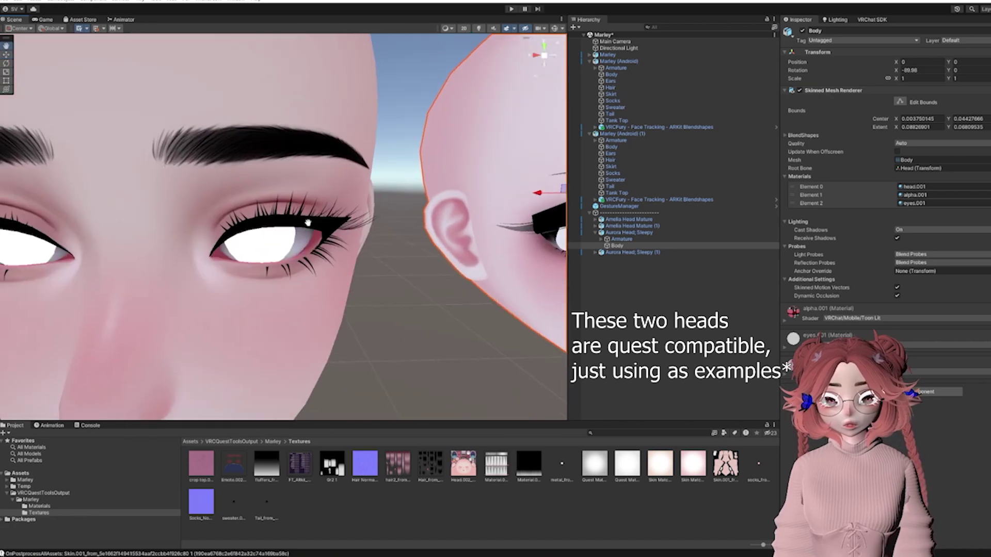
scroll(307, 222, "down", 3)
middle_click_drag(278, 223, 301, 223)
scroll(250, 227, "down", 4)
middle_click_drag(219, 221, 341, 239)
scroll(228, 235, "up", 5)
left_click(397, 244)
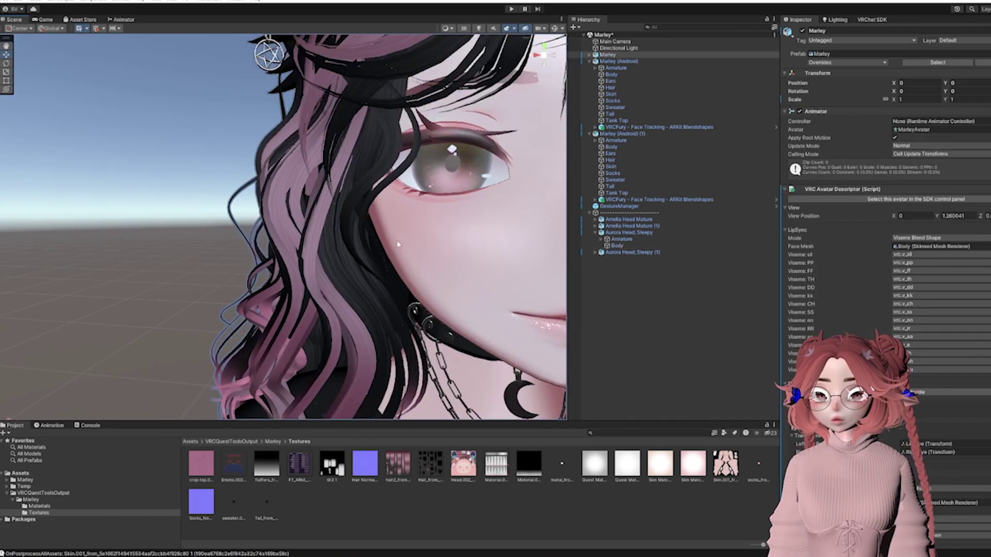
left_click(398, 244)
left_click_drag(397, 244, 311, 179, "alt")
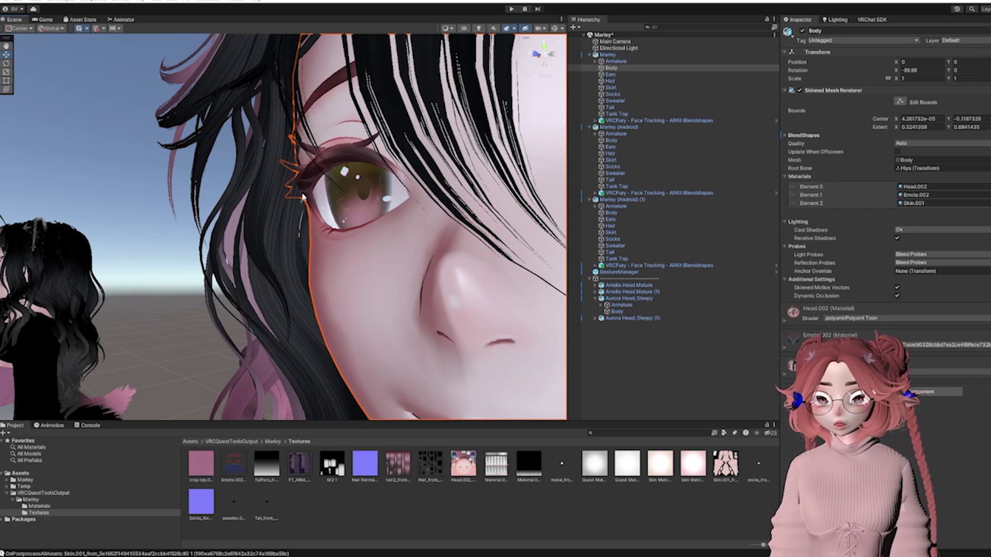
Return to the Body of Aurora Head; Sleepy and view its Aurora Alpha; Sleepy 1 texture in the image viewer.
scroll(302, 197, "down", 5)
right_click_drag(302, 197, 558, 267)
scroll(380, 266, "up", 7)
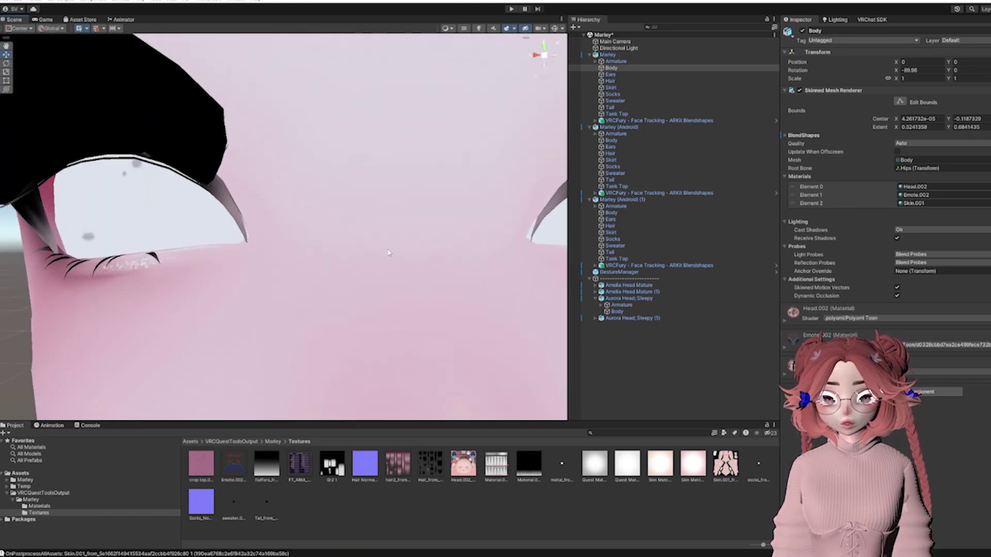
scroll(389, 252, "down", 5)
middle_click_drag(239, 216, 308, 216)
scroll(308, 217, "up", 5)
left_click_drag(307, 216, 354, 253, "alt")
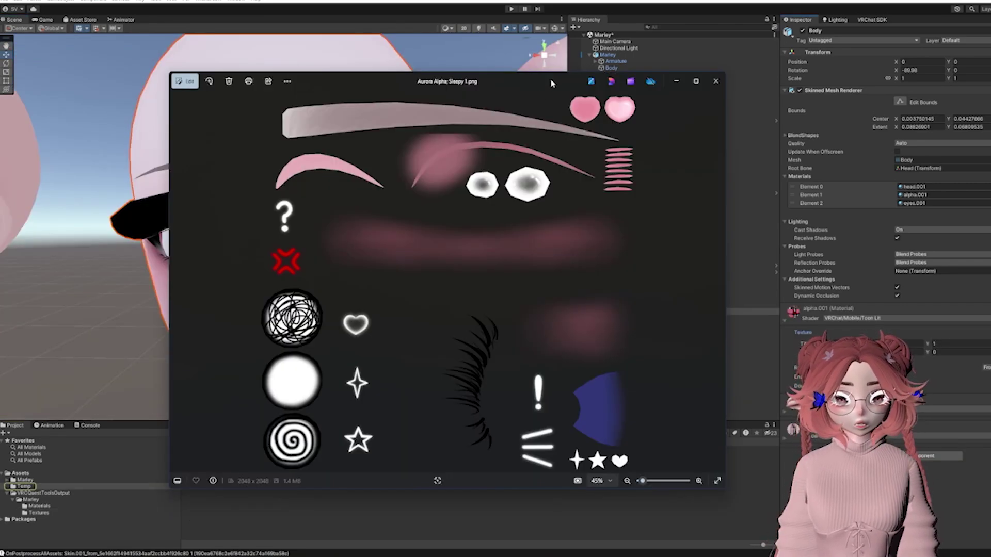
left_click_drag(552, 83, 447, 68)
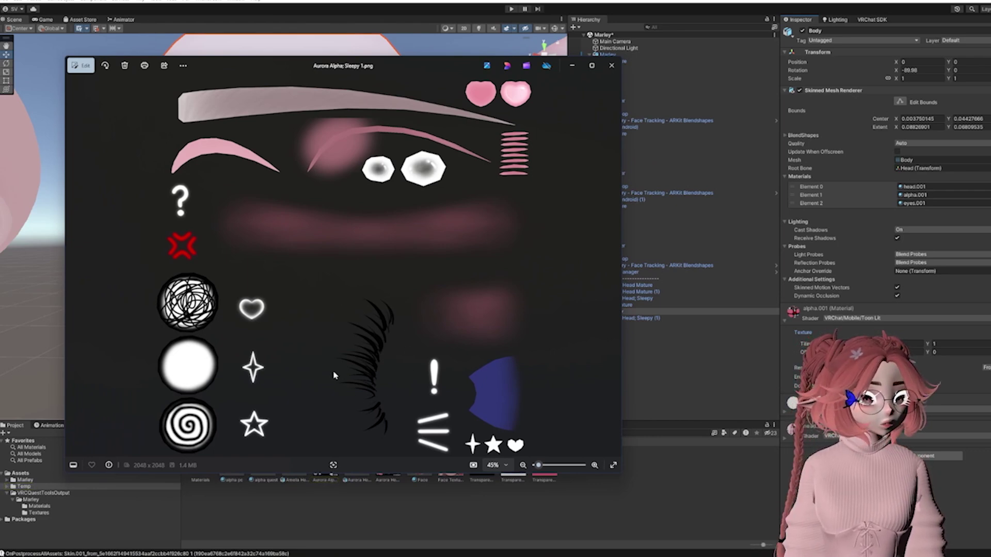
left_click(612, 66)
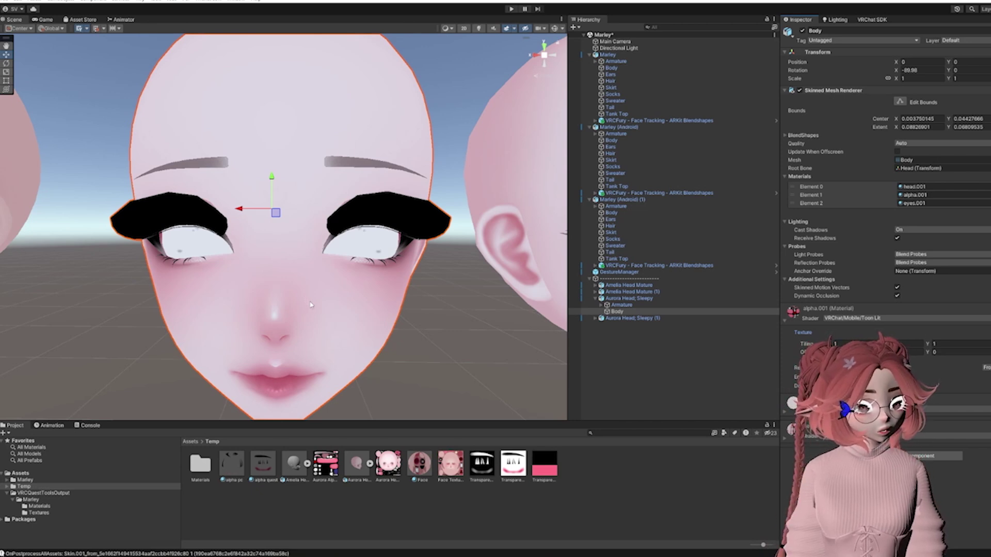
Select the Body of Aurora Head; Sleepy (1) and frame its face to inspect the lash material's shader.
scroll(284, 322, "down", 5)
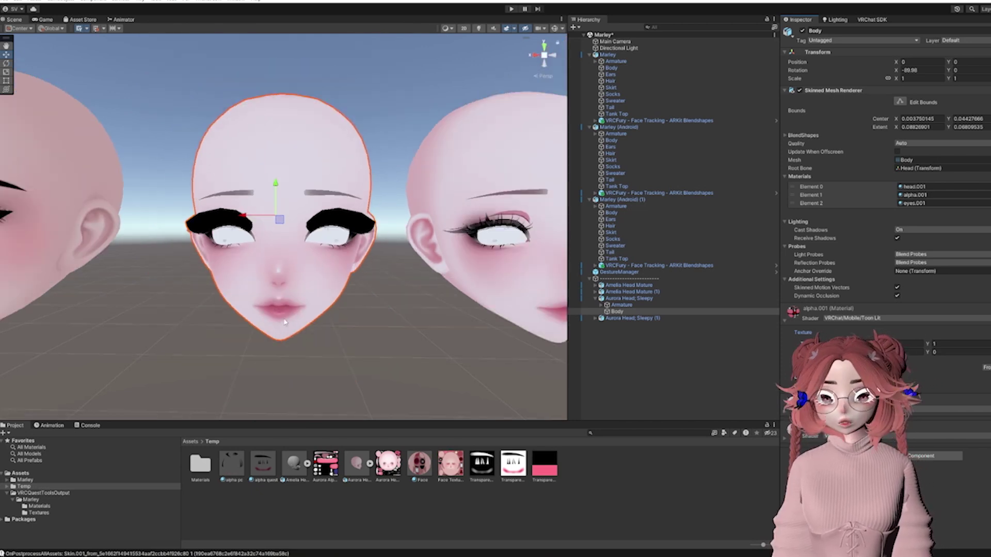
scroll(330, 305, "up", 3)
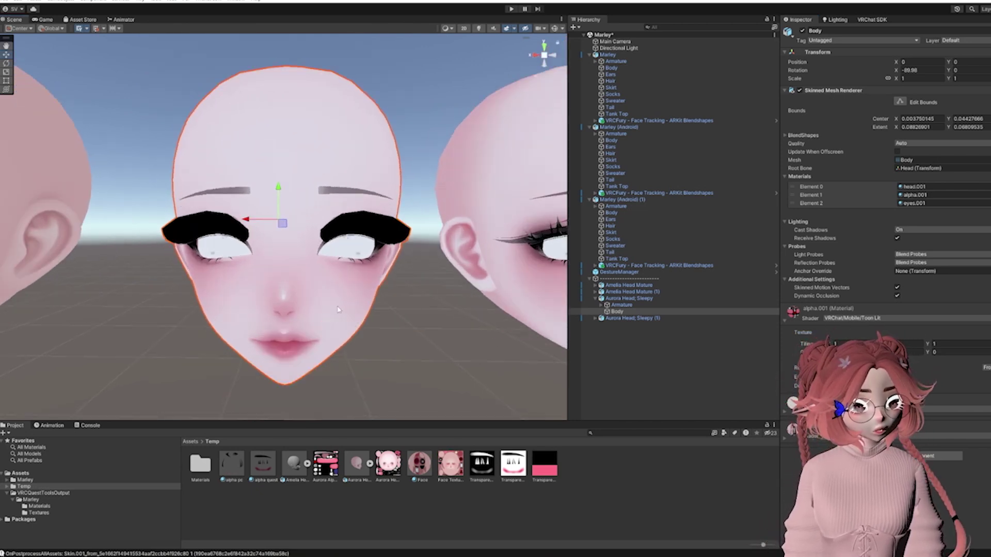
middle_click_drag(374, 303, 282, 295)
scroll(281, 295, "up", 3)
left_click(281, 295)
key("f")
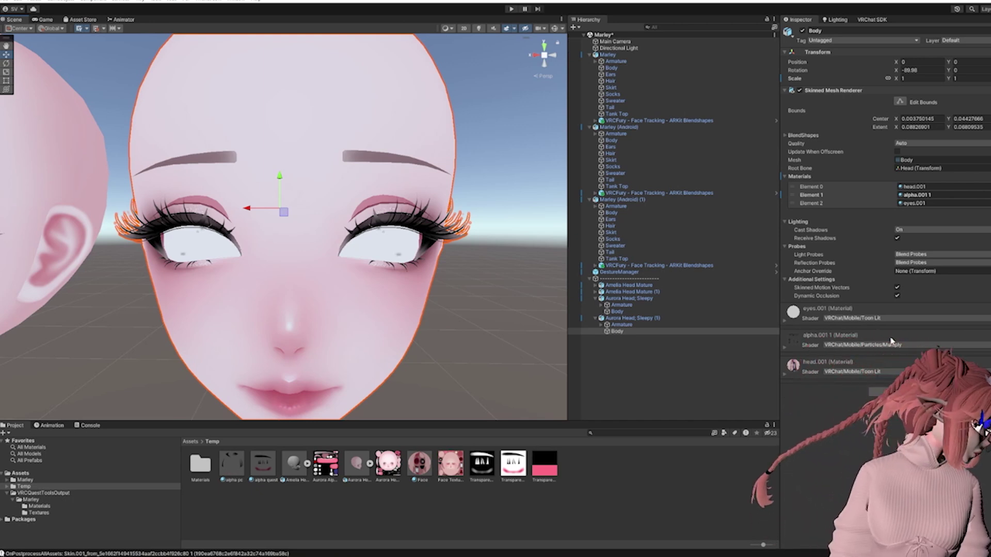
Open the Transparents Alpha2 texture from the Temp folder in the image viewer, examine it and close it.
scroll(439, 278, "down", 3)
scroll(439, 278, "up", 3)
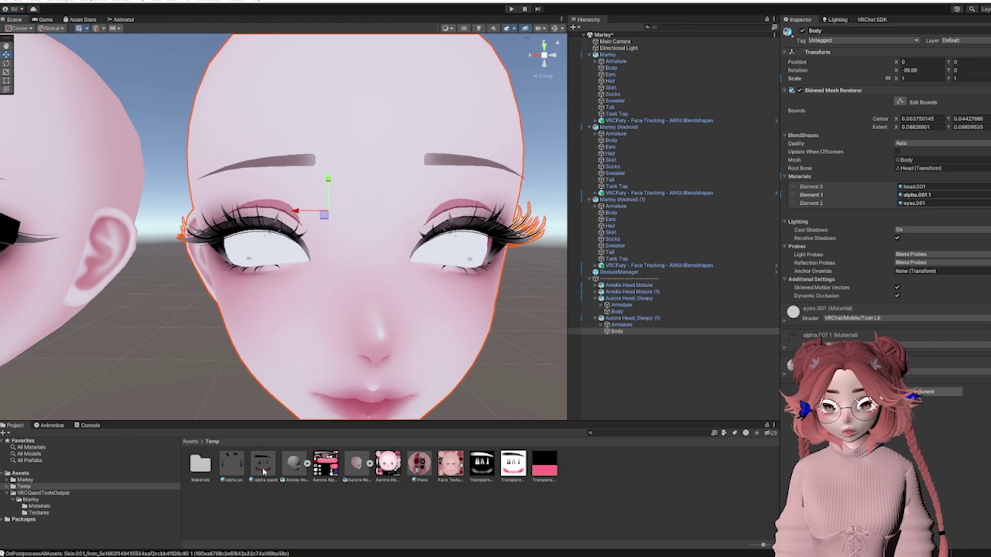
double_click(513, 463)
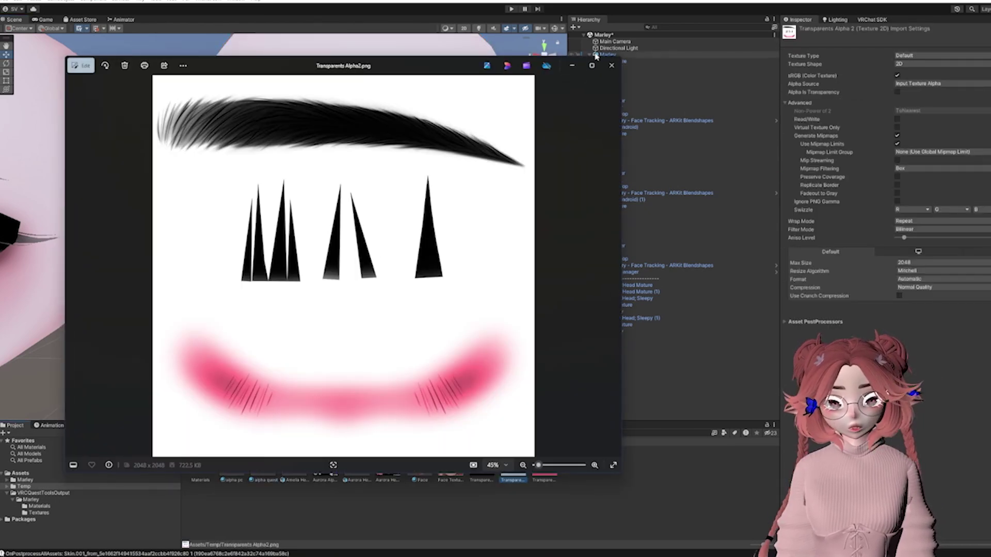
left_click(611, 66)
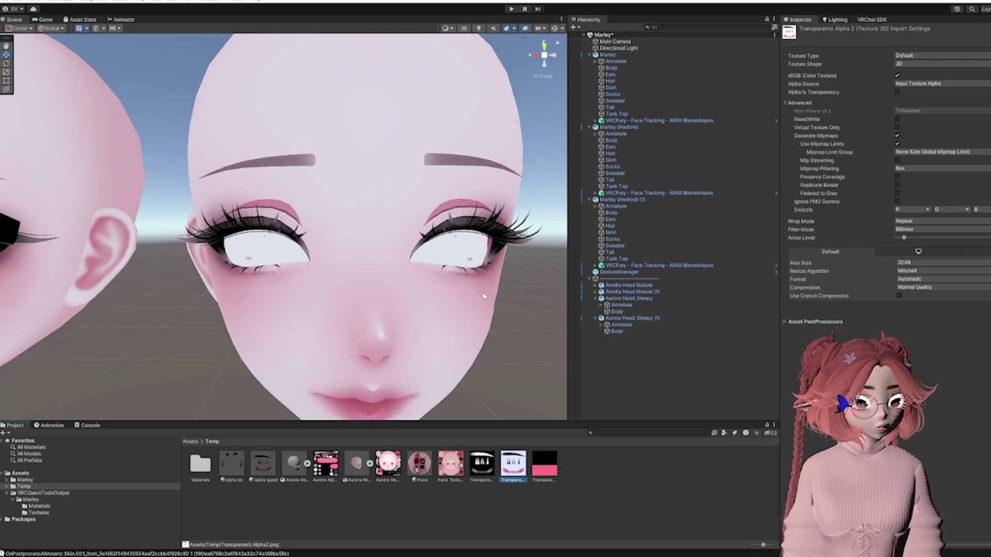
Compare the two Amelia example heads and select the Head mesh of Amelia Head Mature (1).
scroll(442, 292, "down", 3)
middle_click_drag(317, 288, 366, 259)
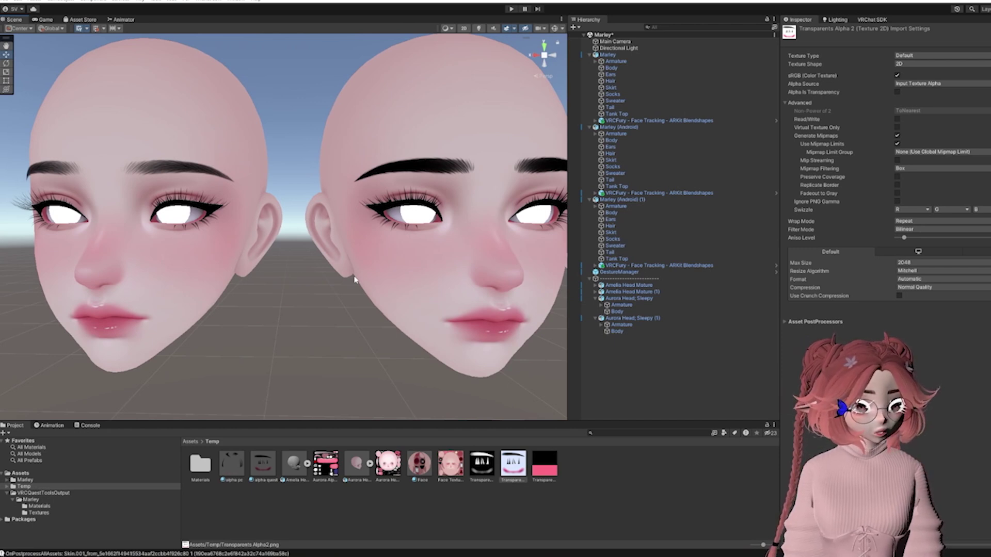
middle_click_drag(159, 260, 298, 255)
double_click(298, 258)
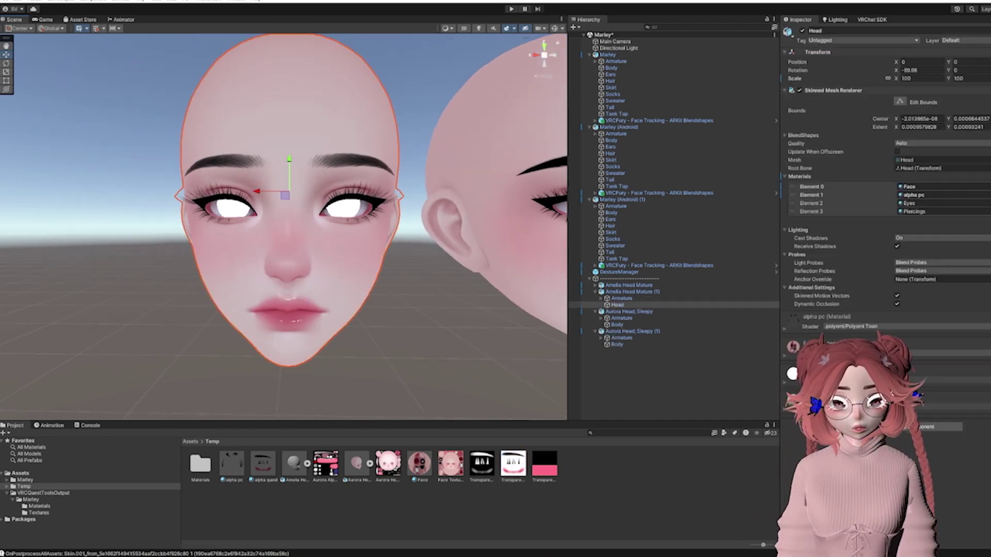
Widen the scene view, clear the selection and compare the two Amelia heads beside the Aurora head.
left_click_drag(567, 258, 612, 258)
middle_click_drag(588, 256, 542, 255)
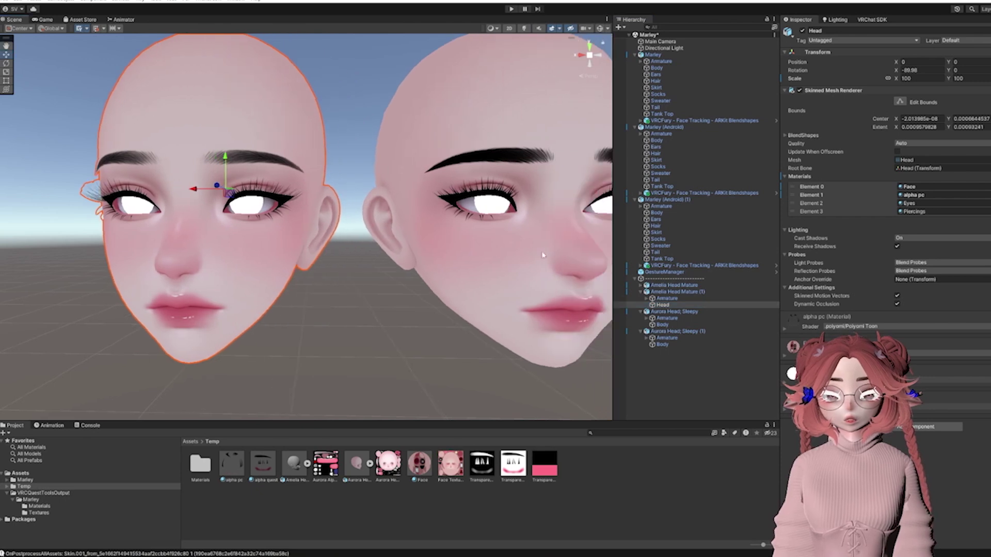
left_click(405, 300)
scroll(405, 299, "down", 3)
middle_click_drag(194, 238, 263, 236)
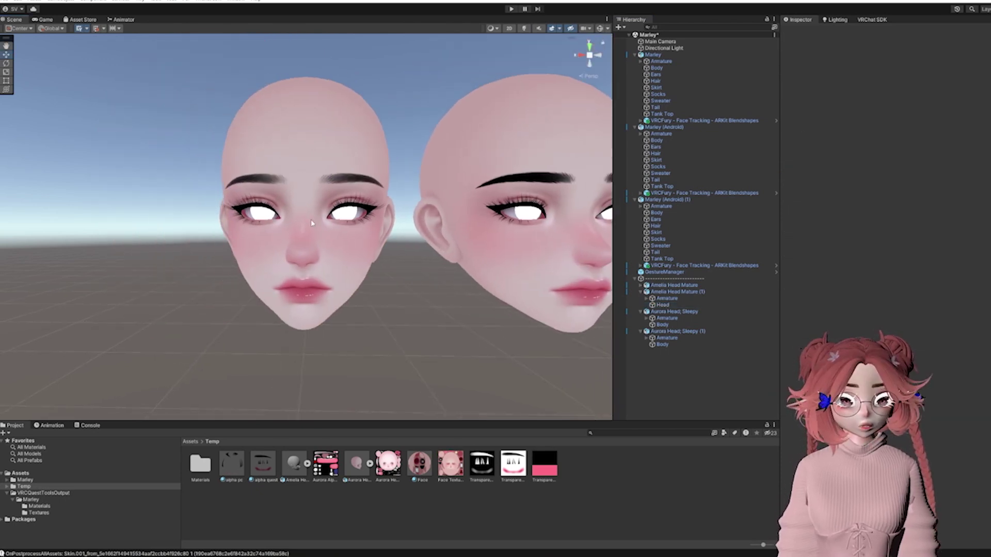
middle_click_drag(531, 219, 302, 231)
right_click_drag(302, 231, 285, 219, "alt")
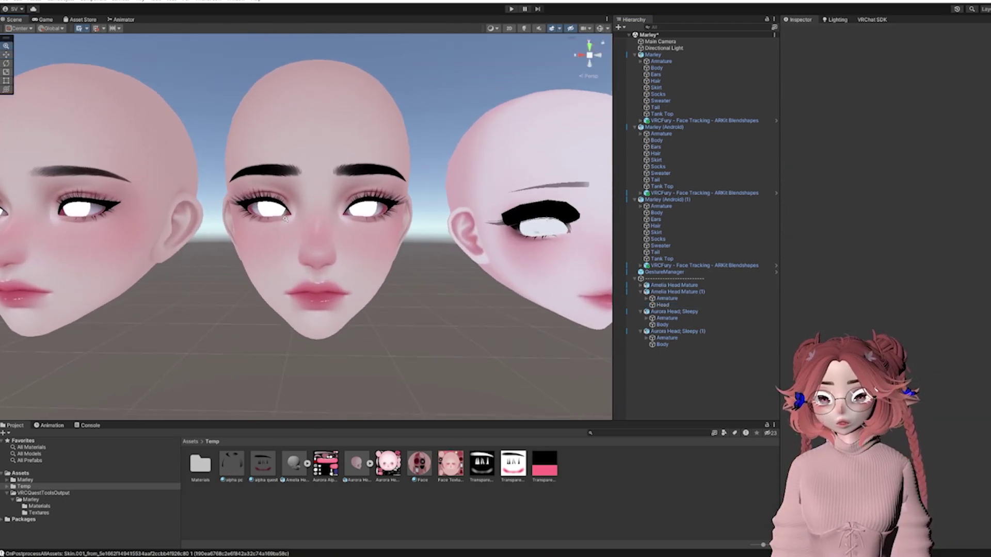
Select the Head mesh of Amelia Head Mature and assign the Transparents Black texture to its alpha quest material.
left_click(285, 220)
scroll(284, 220, "up", 2)
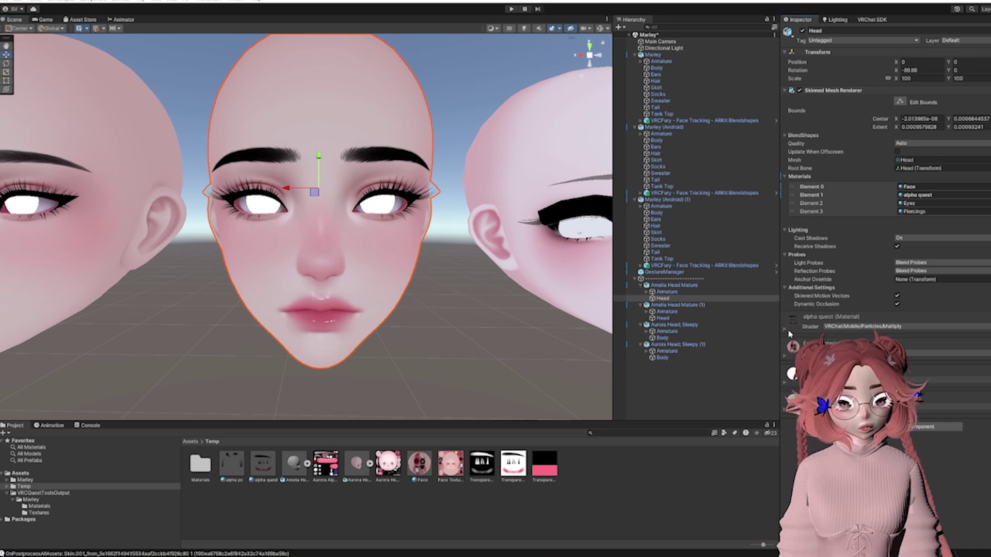
left_click(789, 332)
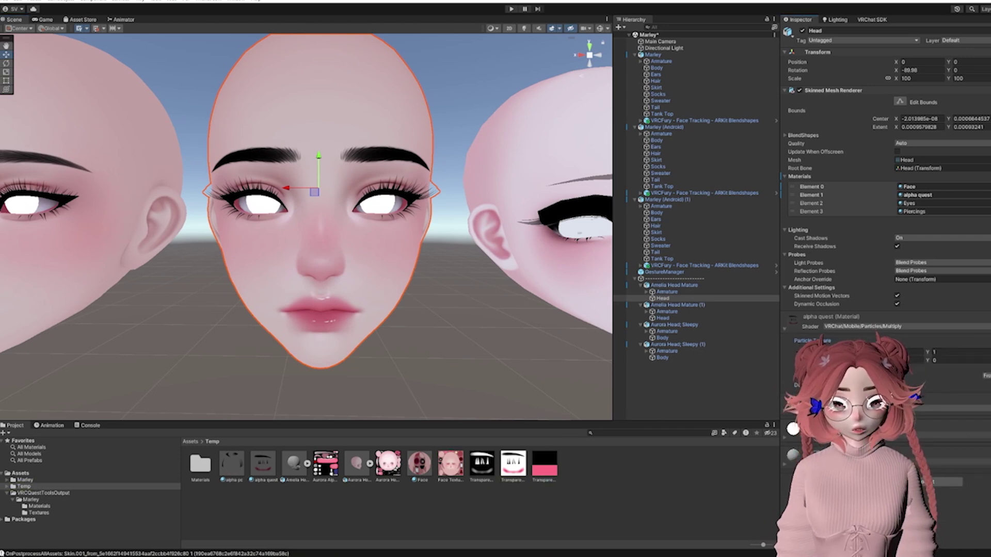
left_click_drag(544, 463, 985, 354)
scroll(462, 323, "up", 3)
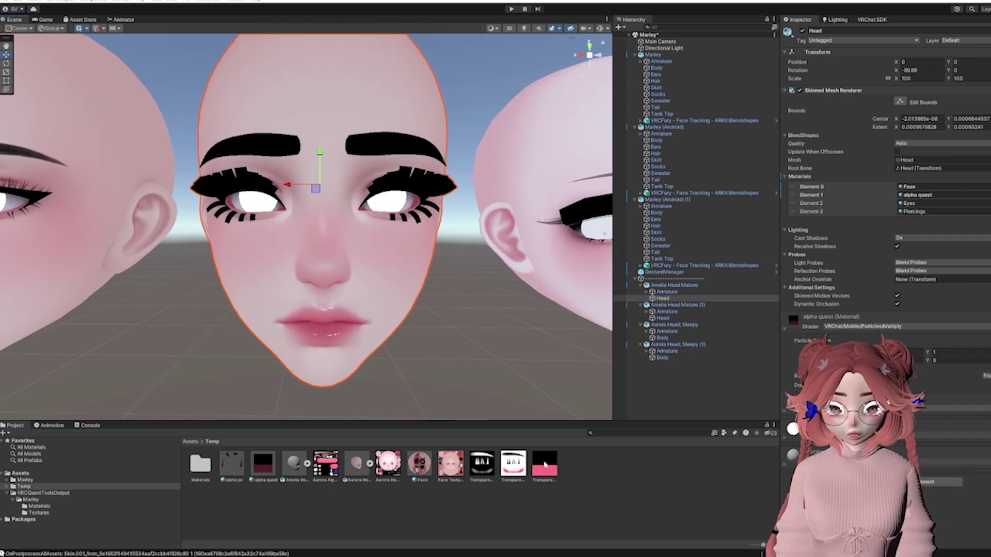
Open the Transparents Black and Transparents Alpha textures side by side in the image viewer, compare them and return to Unity.
double_click(545, 465)
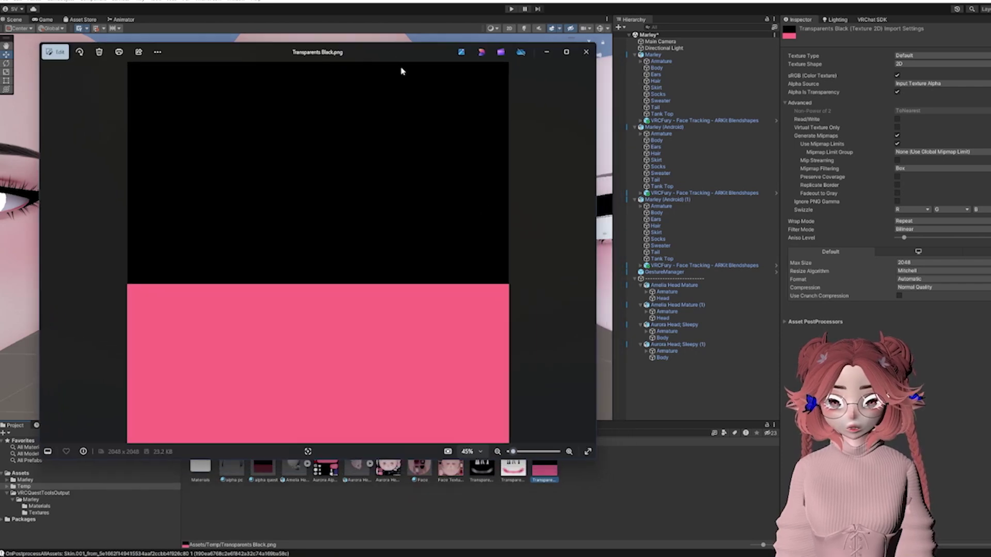
double_click(489, 478)
left_click_drag(418, 64, 713, 93)
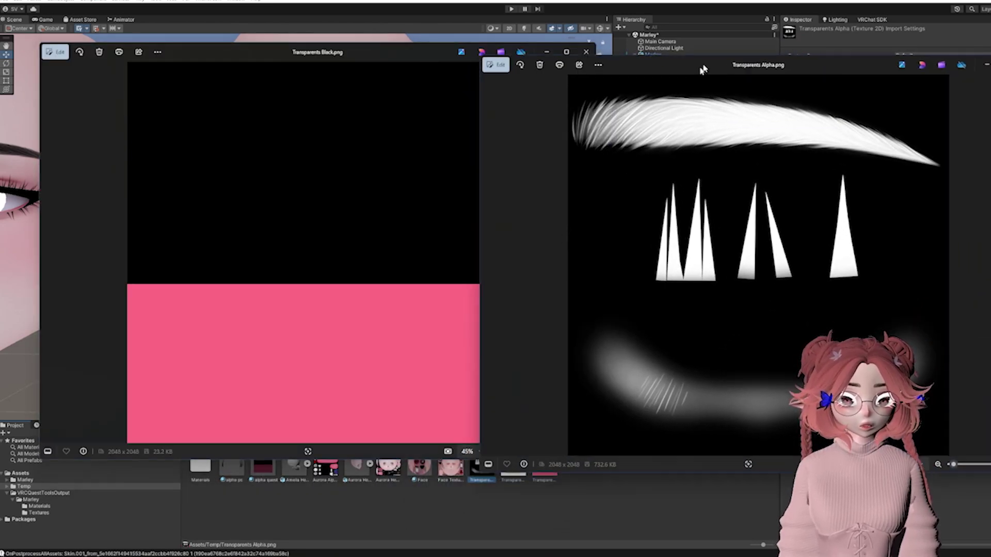
left_click_drag(703, 69, 732, 51)
left_click(290, 173)
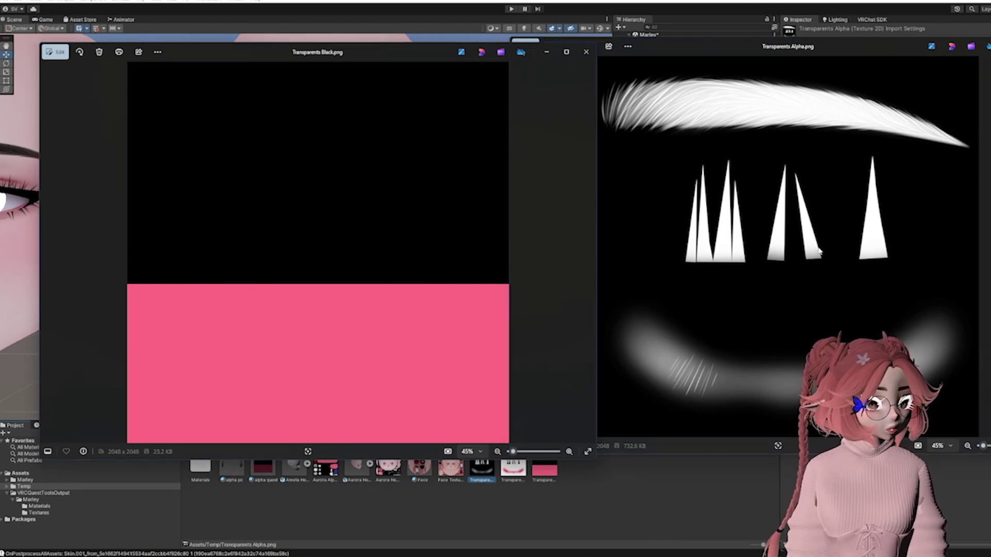
left_click(490, 505)
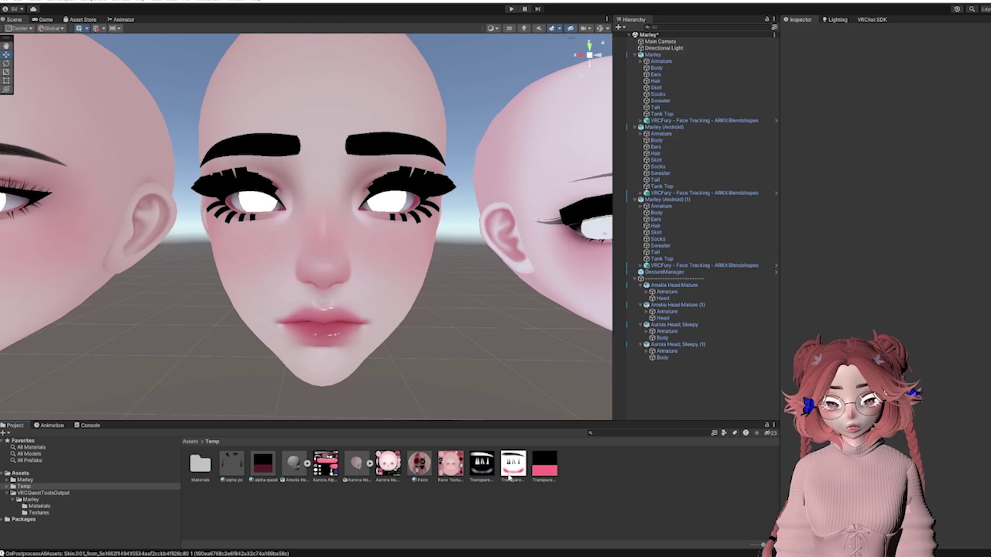
View the Transparents Alpha2 texture in the image viewer, and assign it as the particle texture of the alpha quest material.
double_click(508, 475)
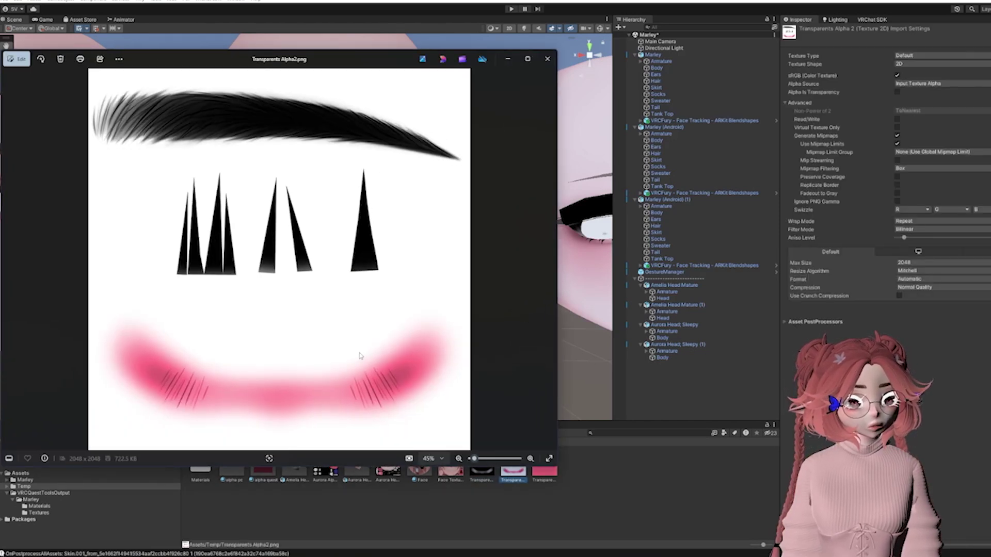
left_click(660, 472)
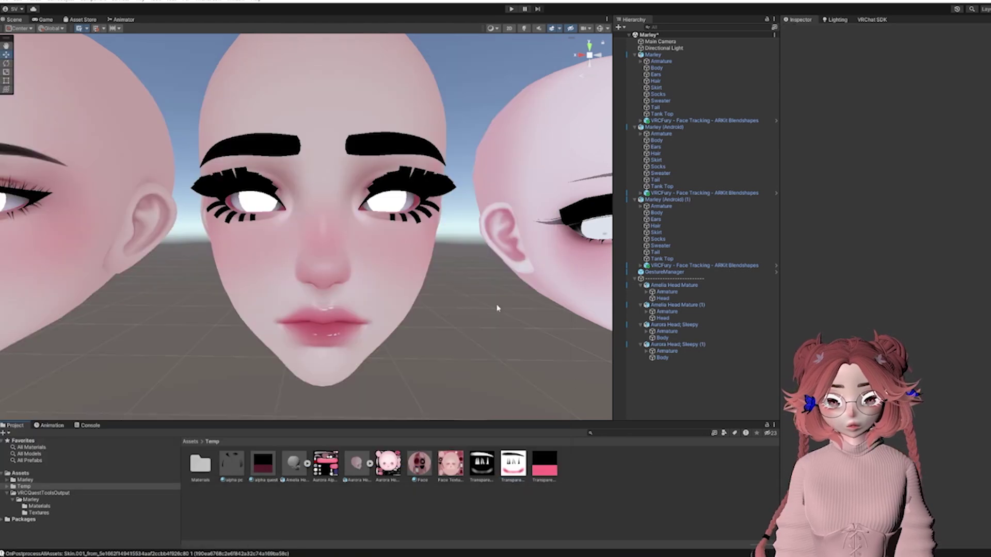
scroll(498, 307, "down", 2)
left_click(373, 309)
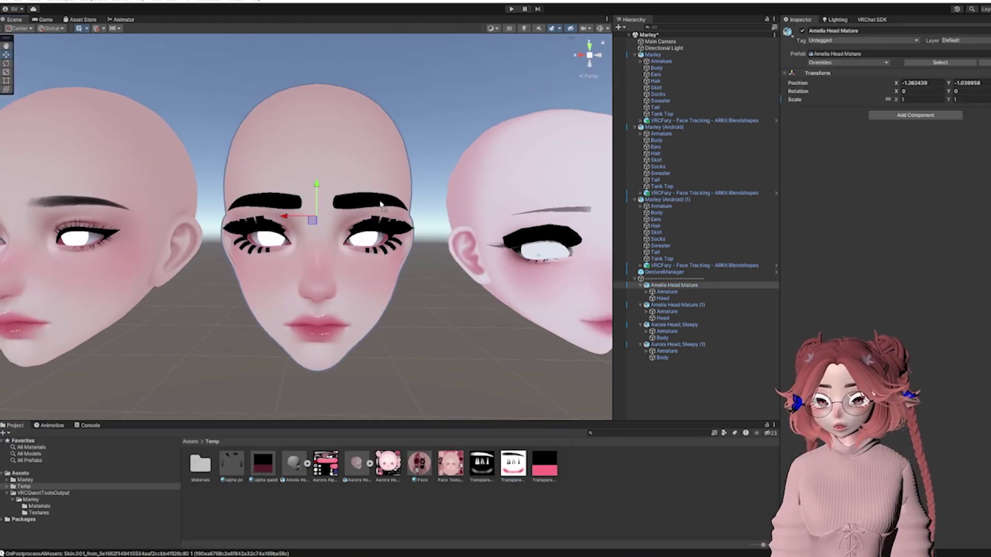
left_click(264, 466)
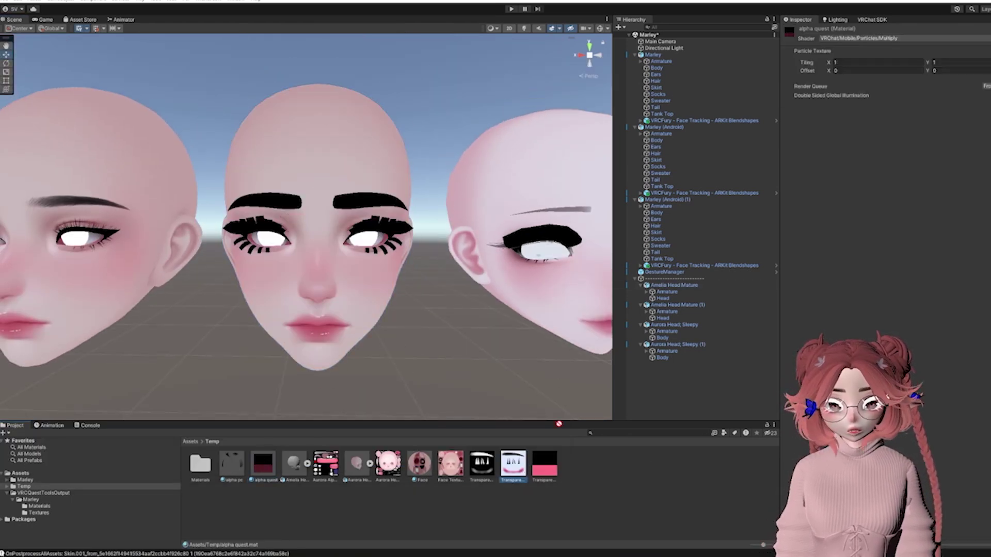
Examine the lashes and eyebrows of Amelia Head Mature up close and from a distance with the alpha quest material.
scroll(401, 206, "up", 6)
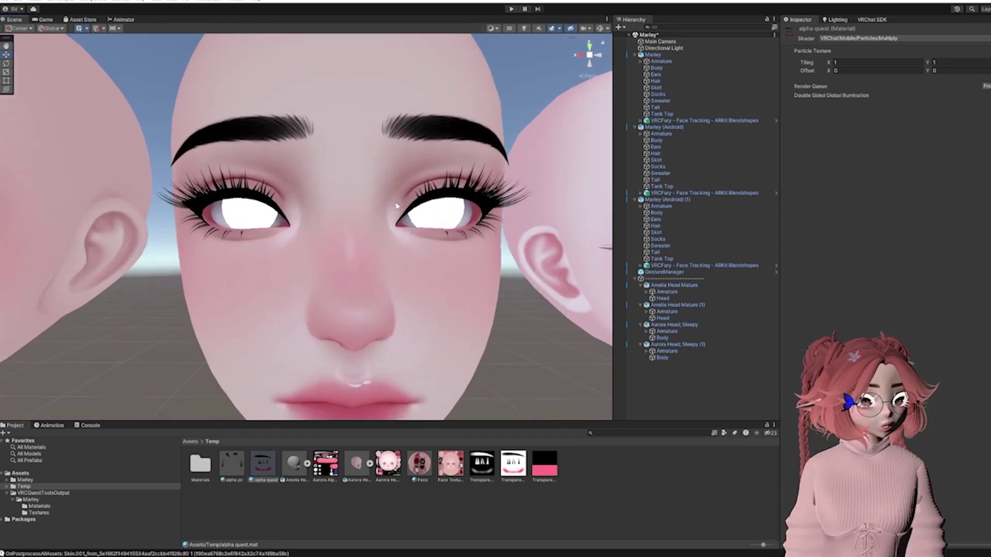
scroll(379, 198, "down", 2)
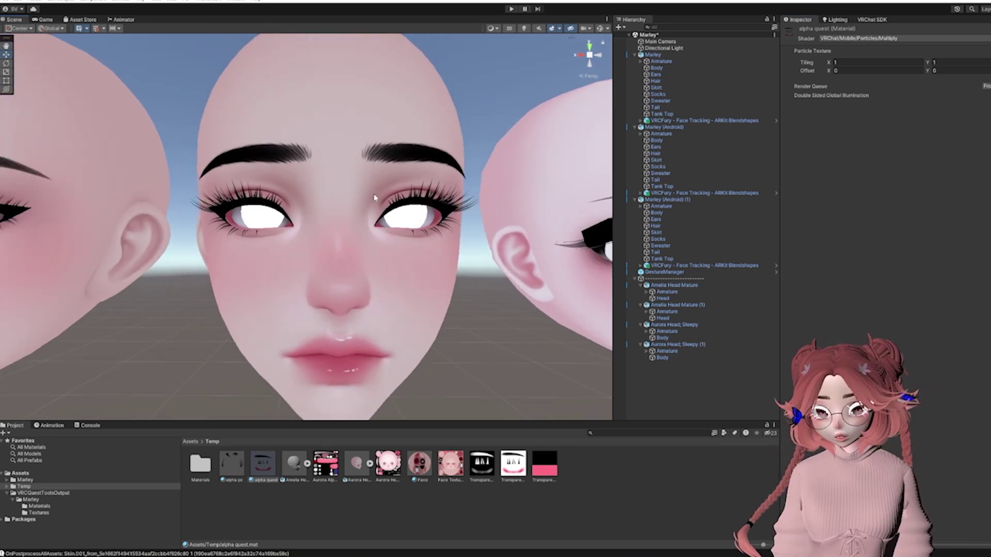
scroll(374, 200, "down", 2)
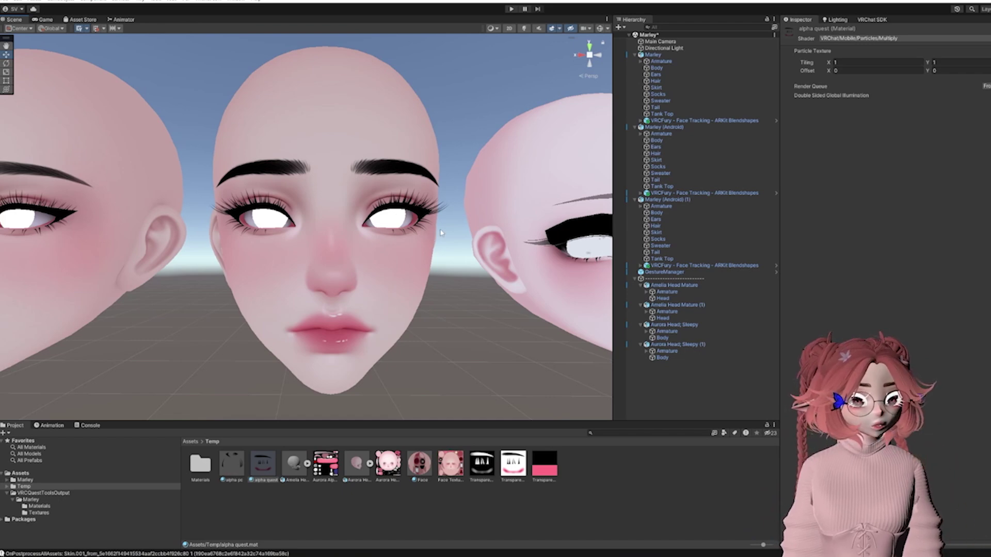
scroll(431, 228, "down", 2)
scroll(431, 229, "up", 4)
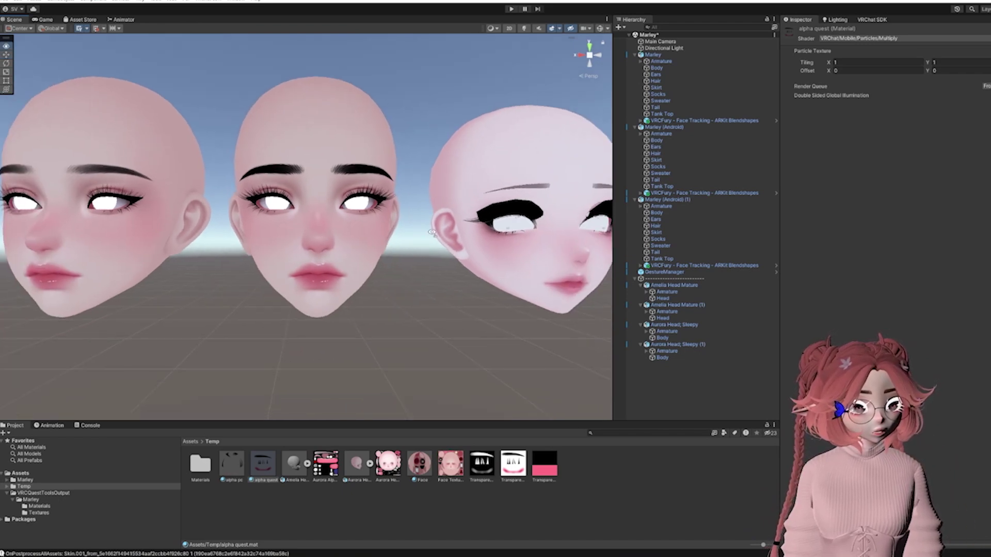
scroll(412, 243, "down", 2)
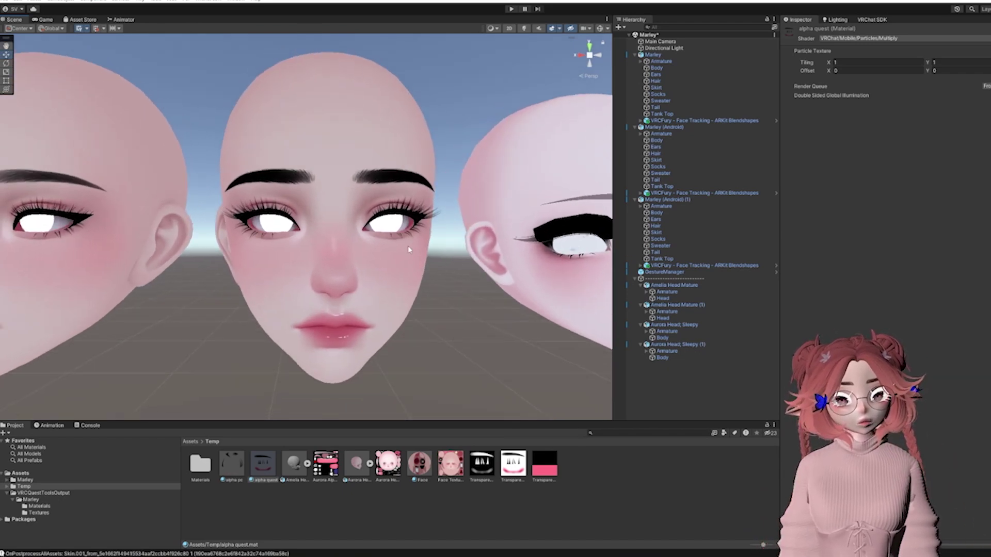
scroll(407, 245, "up", 4)
scroll(382, 250, "down", 5)
right_click_drag(375, 252, 422, 265, "alt")
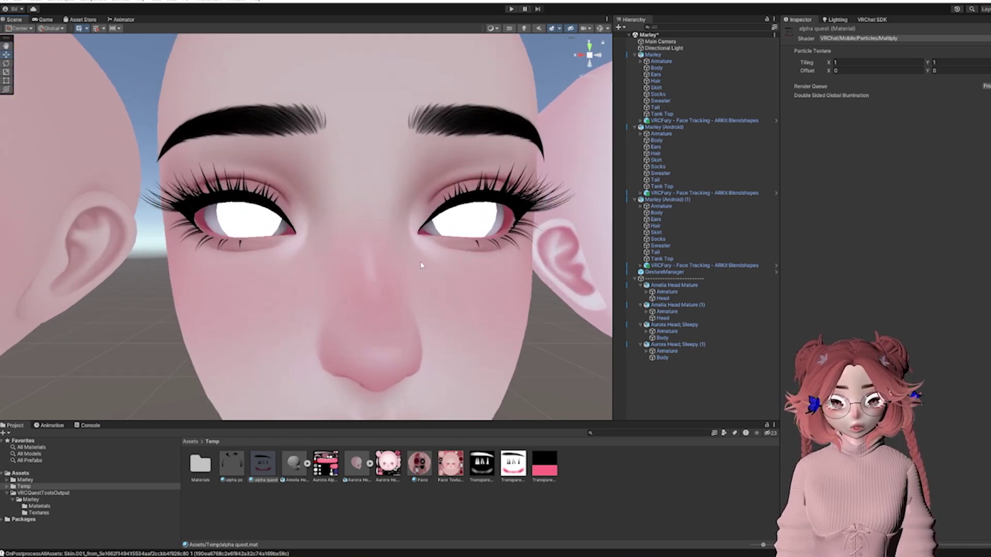
middle_click_drag(453, 259, 438, 255)
middle_click_drag(433, 217, 447, 260)
scroll(451, 257, "up", 1)
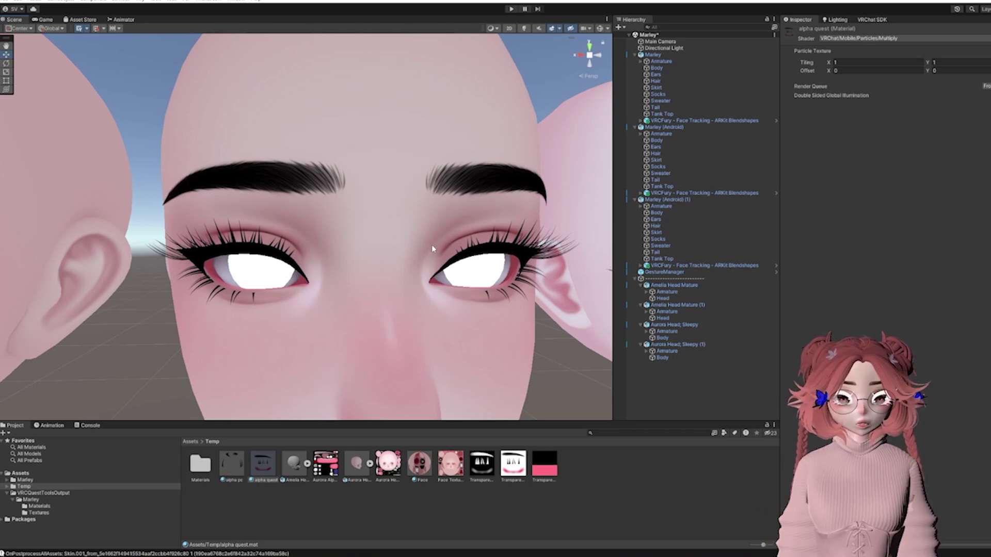
middle_click_drag(426, 242, 416, 241)
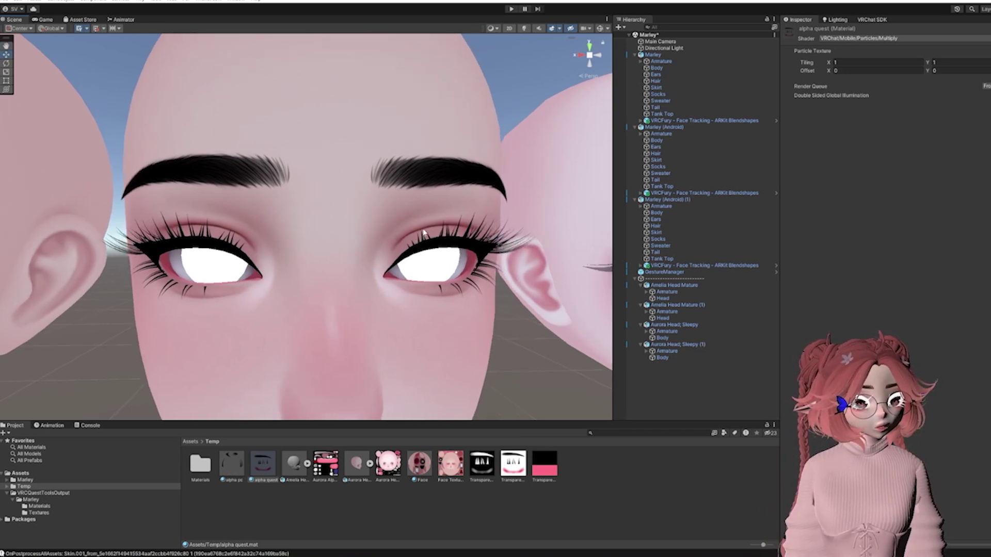
scroll(423, 235, "down", 5)
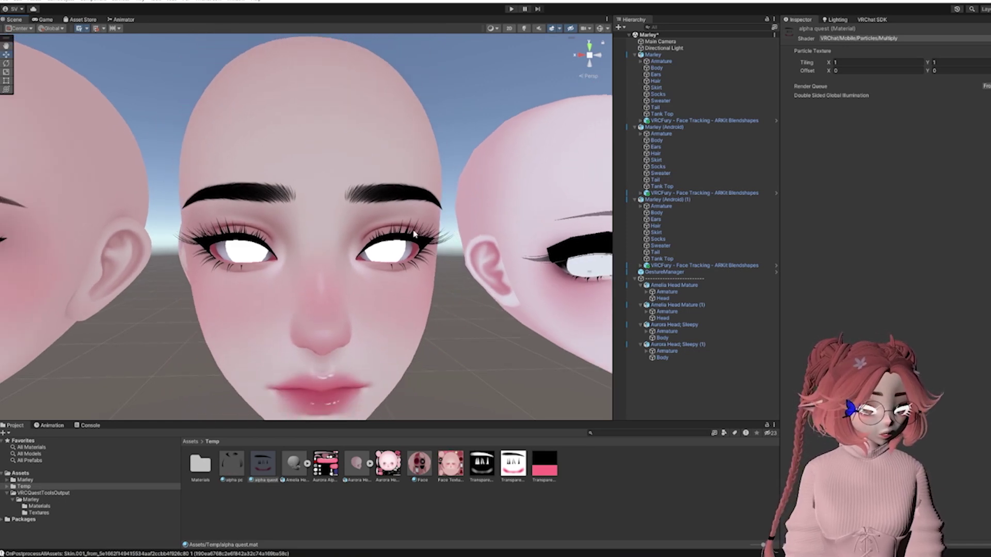
scroll(413, 233, "down", 3)
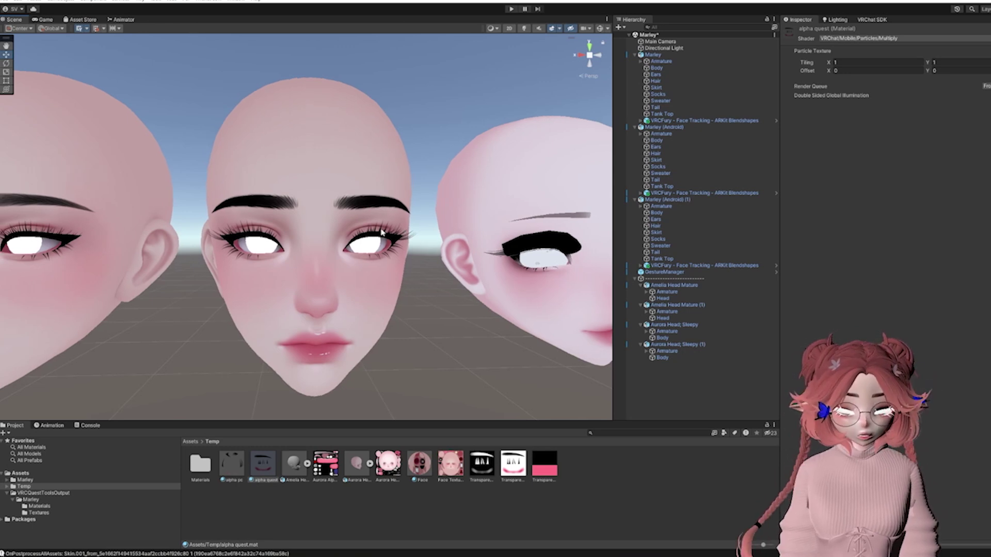
scroll(380, 250, "up", 3)
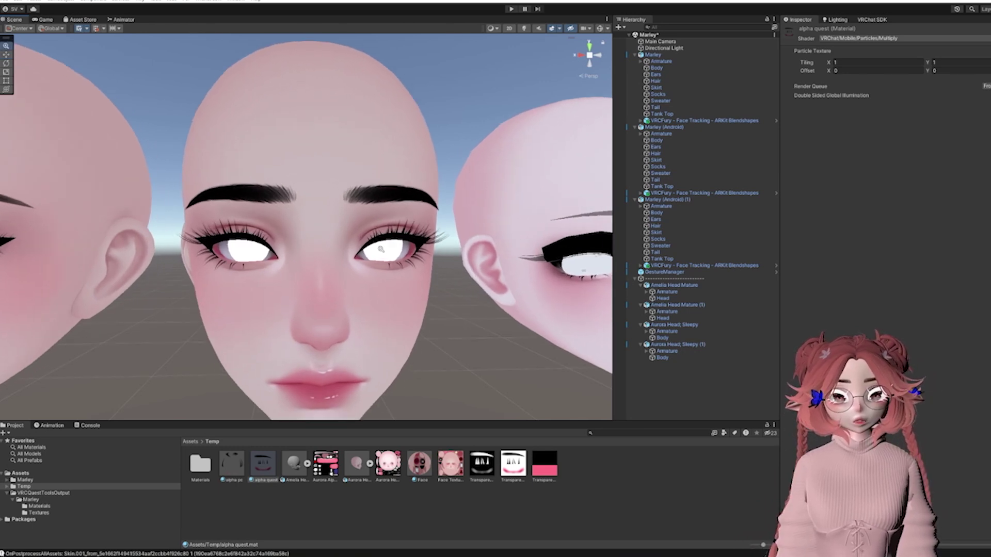
Set the alpha quest material of Amelia Head Mature's Head to the Transparents Black texture and inspect its lashes and brows.
left_click(384, 360)
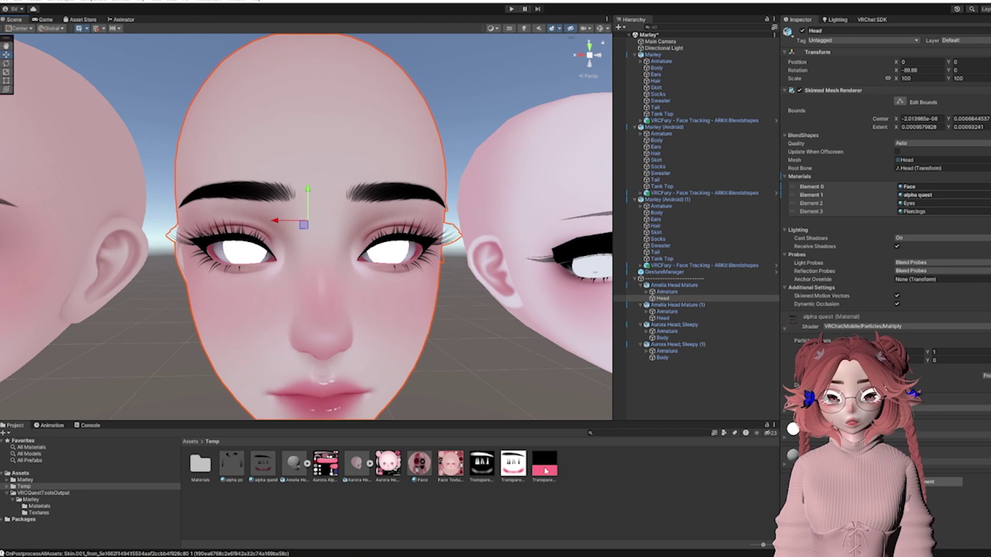
left_click_drag(546, 471, 970, 355)
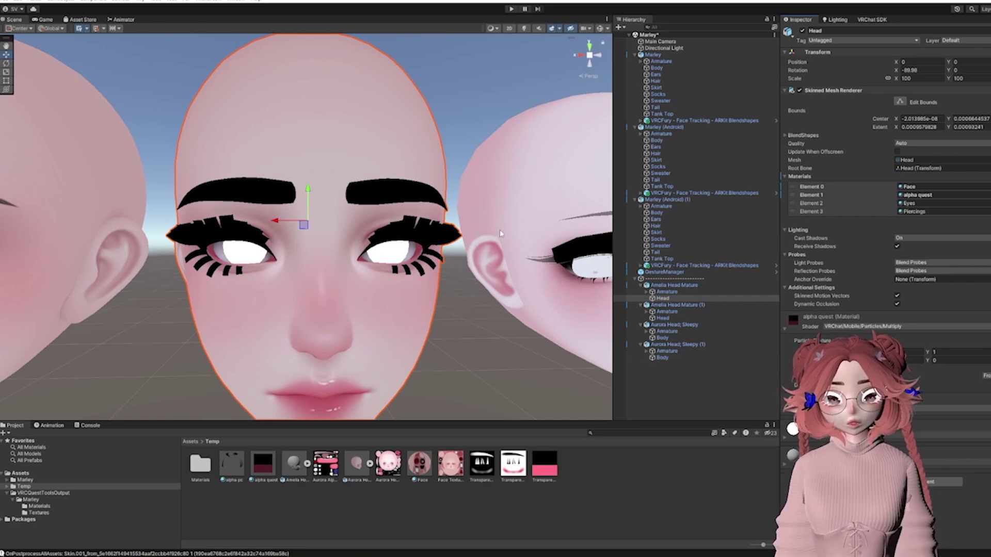
scroll(422, 280, "up", 5)
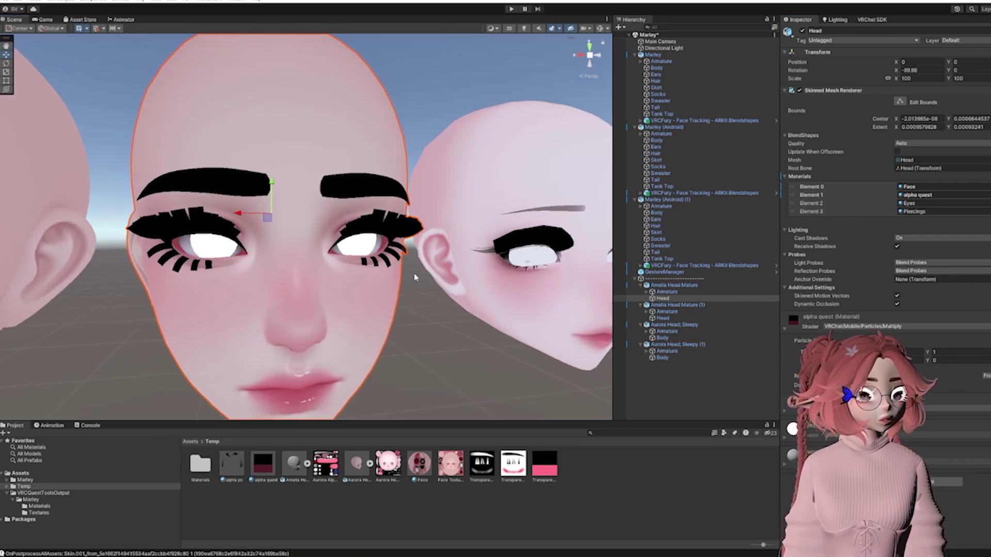
scroll(423, 274, "down", 5)
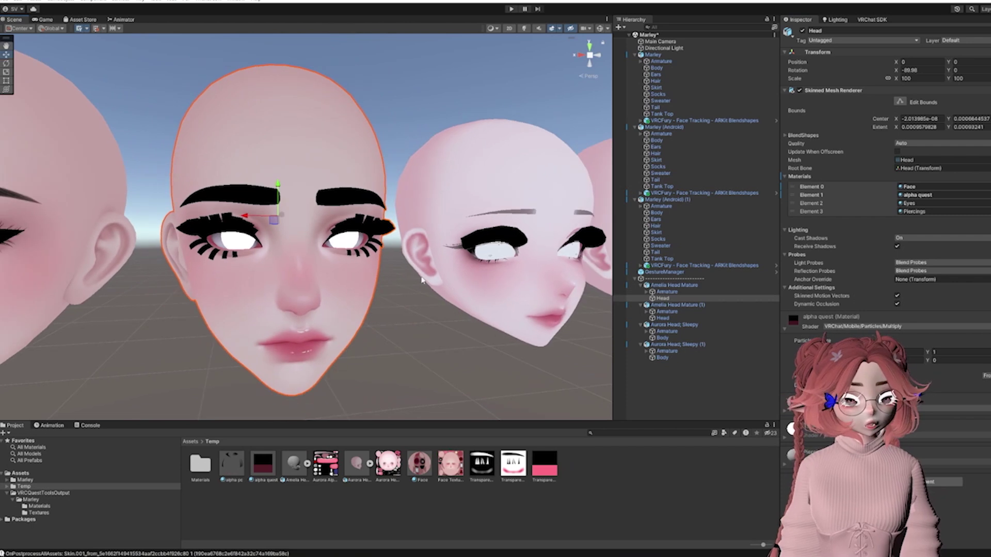
scroll(351, 245, "up", 4)
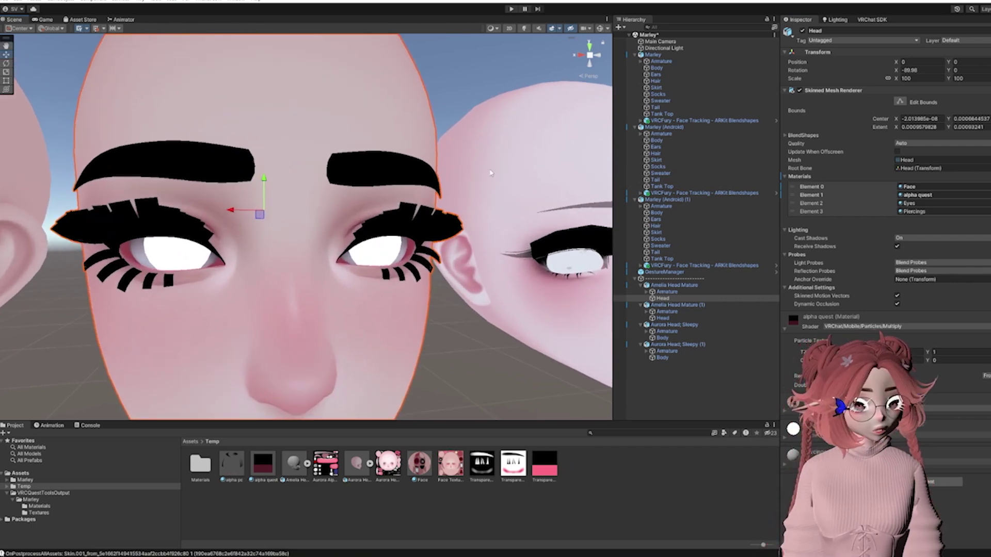
scroll(373, 232, "down", 2)
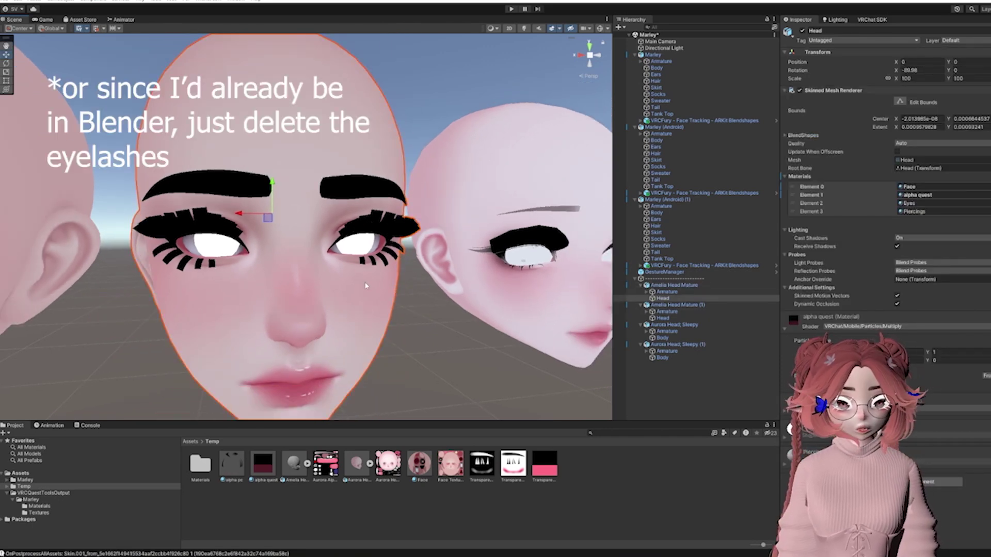
Compare the eyelashes and eyebrows of the Aurora and Amelia example heads up close and from several distances.
scroll(367, 281, "up", 3)
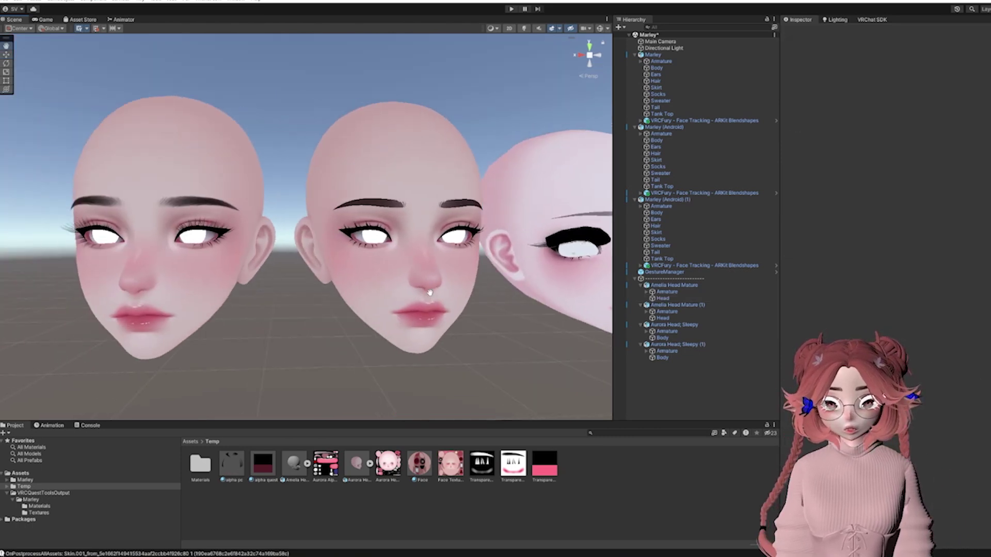
scroll(415, 290, "up", 1)
middle_click_drag(430, 292, 381, 281)
scroll(332, 283, "up", 4)
scroll(381, 284, "up", 3)
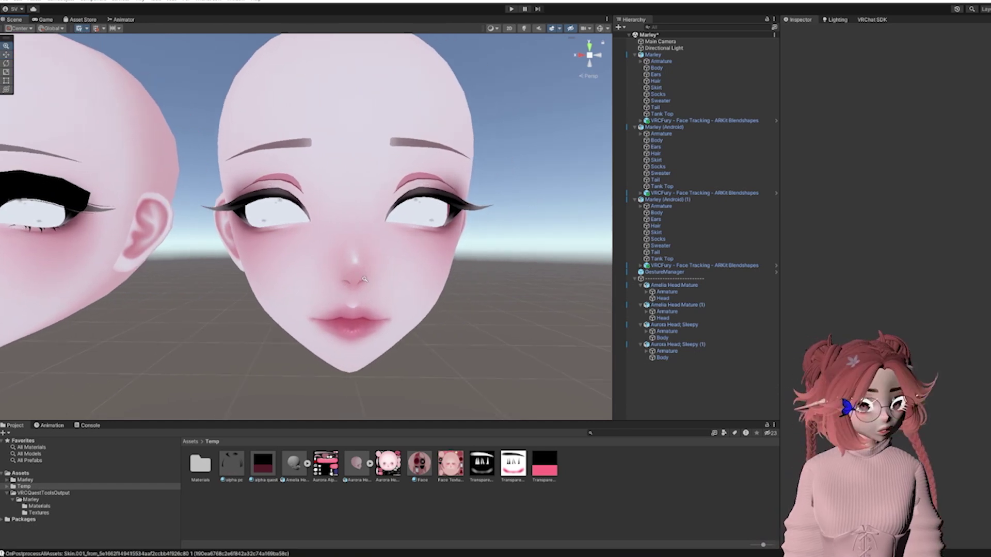
middle_click_drag(385, 288, 465, 269)
scroll(285, 294, "down", 4)
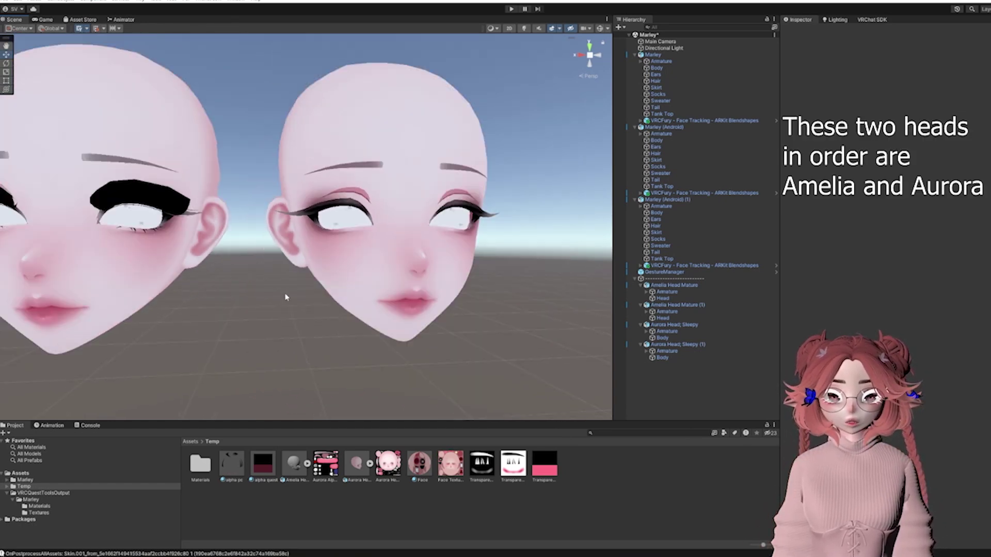
middle_click_drag(285, 294, 425, 291)
scroll(425, 290, "up", 5)
scroll(425, 291, "down", 4)
middle_click_drag(534, 274, 332, 271)
scroll(361, 273, "up", 3)
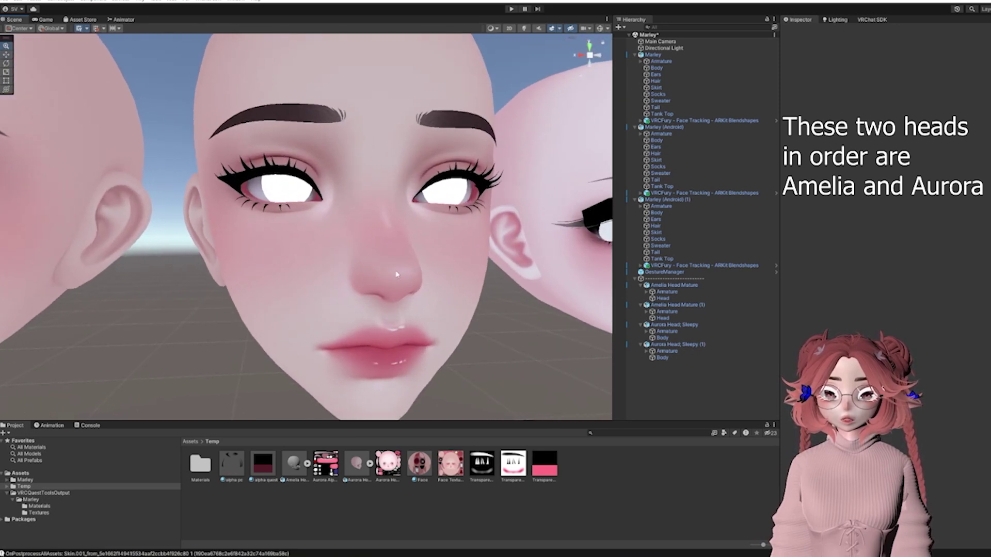
Compare the lashes, brows and blush of the two Amelia heads side by side, both up close and from farther away.
middle_click_drag(433, 258, 393, 285)
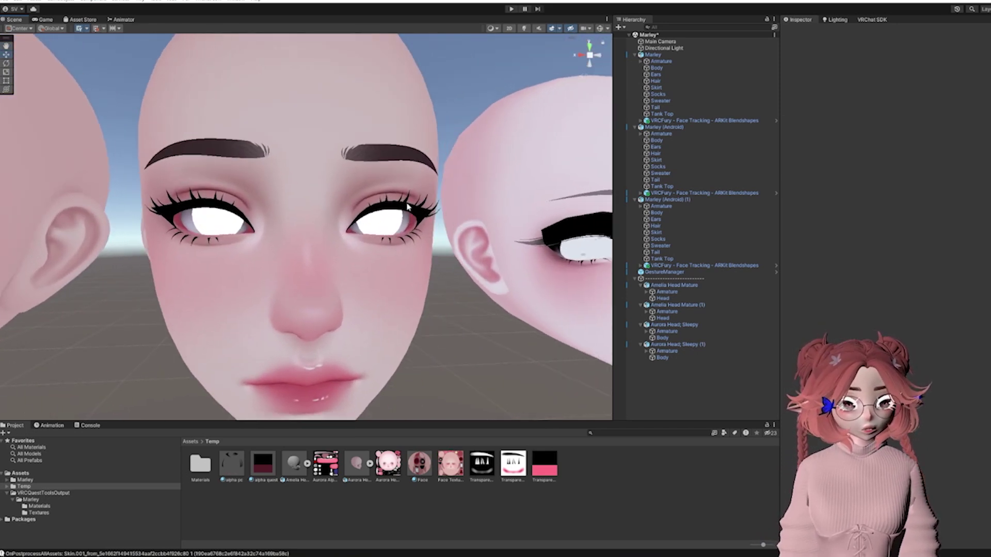
scroll(296, 263, "down", 4)
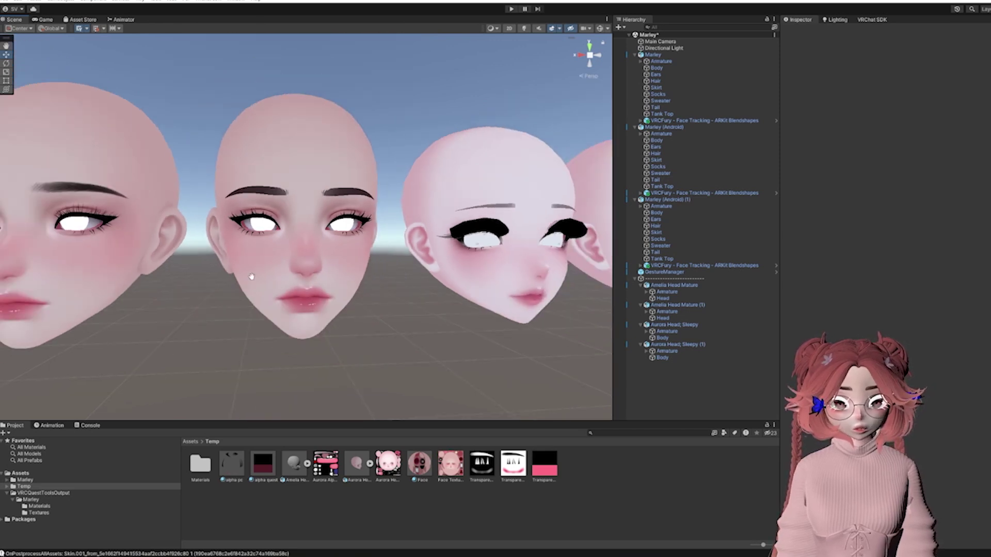
middle_click_drag(315, 201, 356, 199)
middle_click_drag(108, 198, 243, 197)
right_click_drag(398, 252, 403, 253)
left_click_drag(403, 254, 358, 263, "alt")
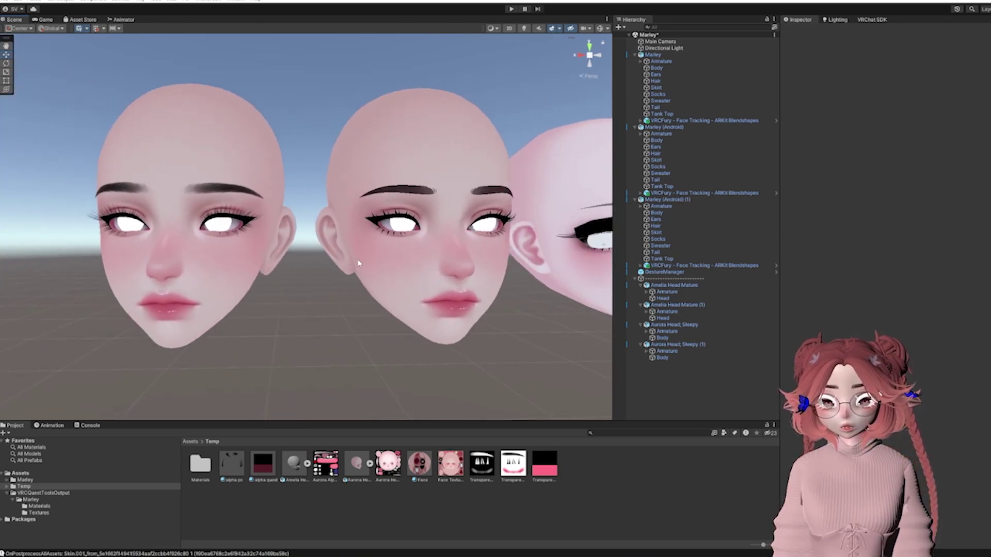
scroll(421, 272, "up", 2)
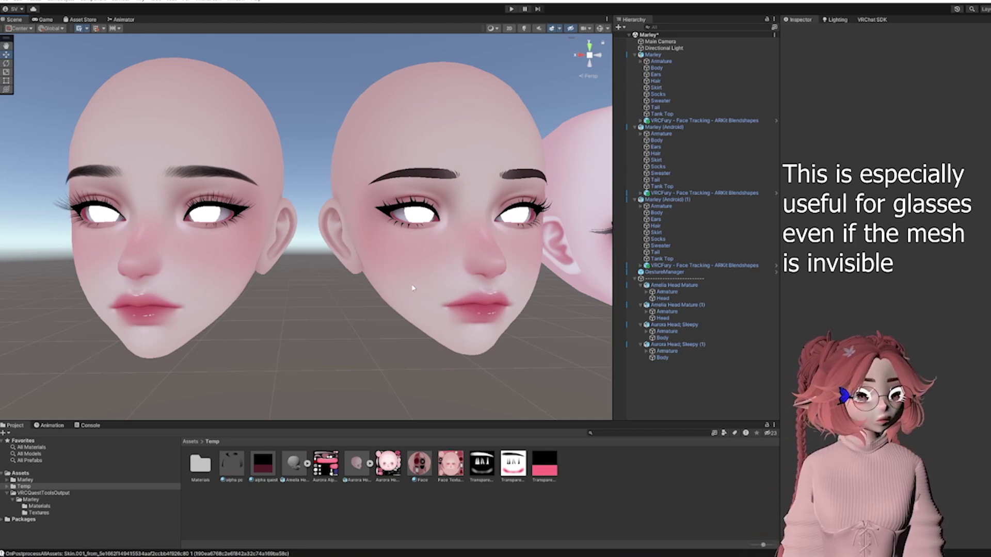
Examine the eyelash mesh of the Aurora head up close and compare it with the second Aurora head.
middle_click_drag(444, 273, 365, 256)
scroll(411, 270, "up", 4)
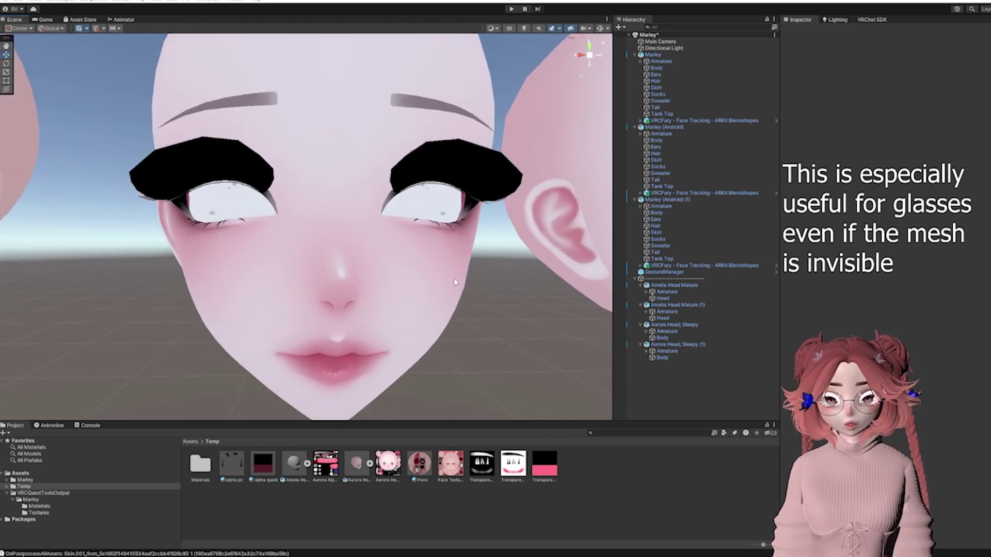
right_click_drag(455, 281, 412, 282)
scroll(293, 234, "down", 5)
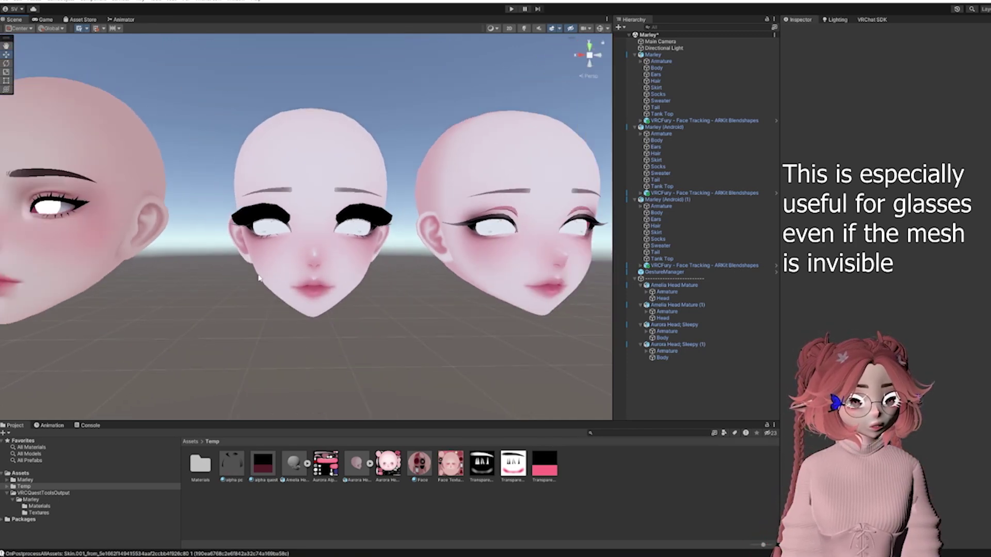
middle_click_drag(258, 277, 303, 276)
scroll(302, 276, "down", 3)
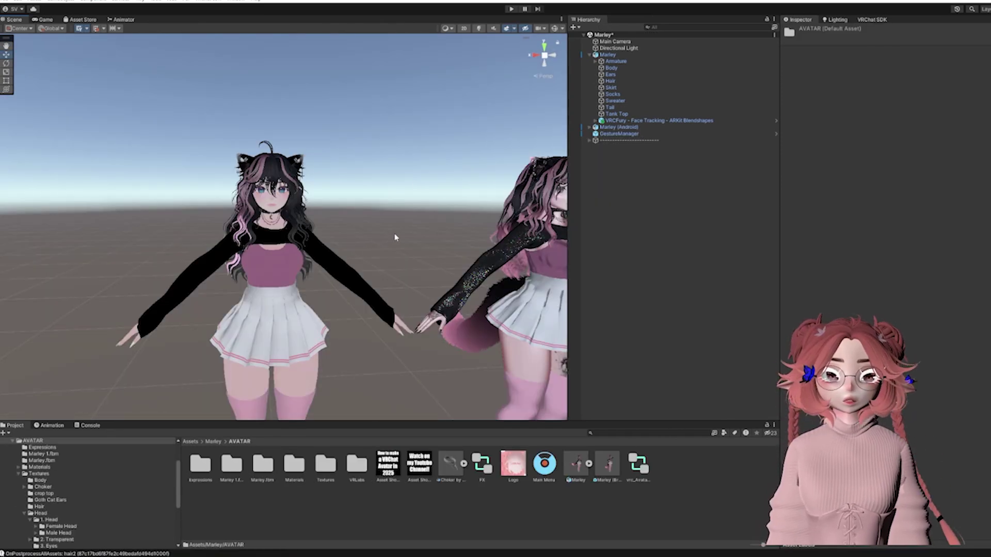
Select the Marley (Android) avatar, expand its hierarchy, and open the VRCQuestTools PhysBones Remover for it.
scroll(351, 281, "down", 5)
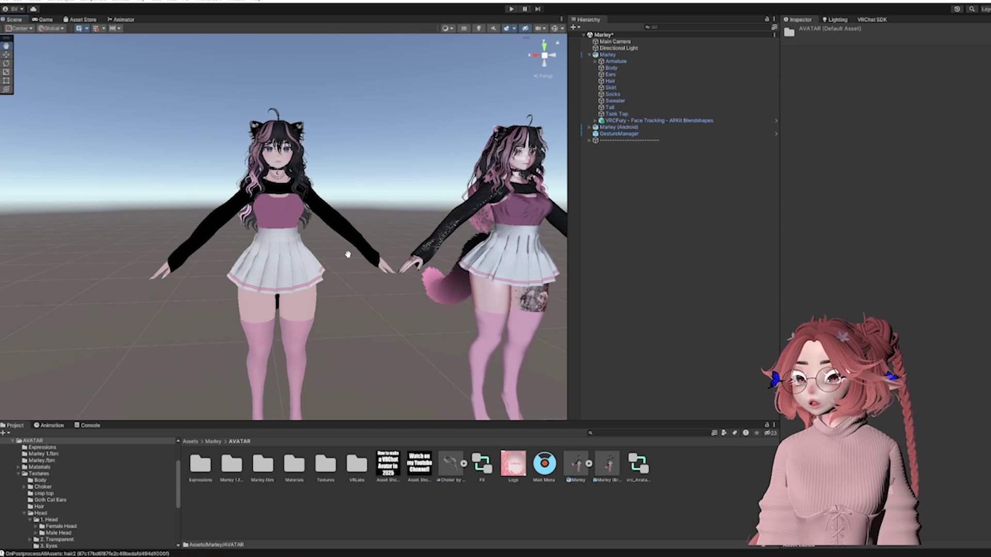
middle_click_drag(355, 265, 357, 266)
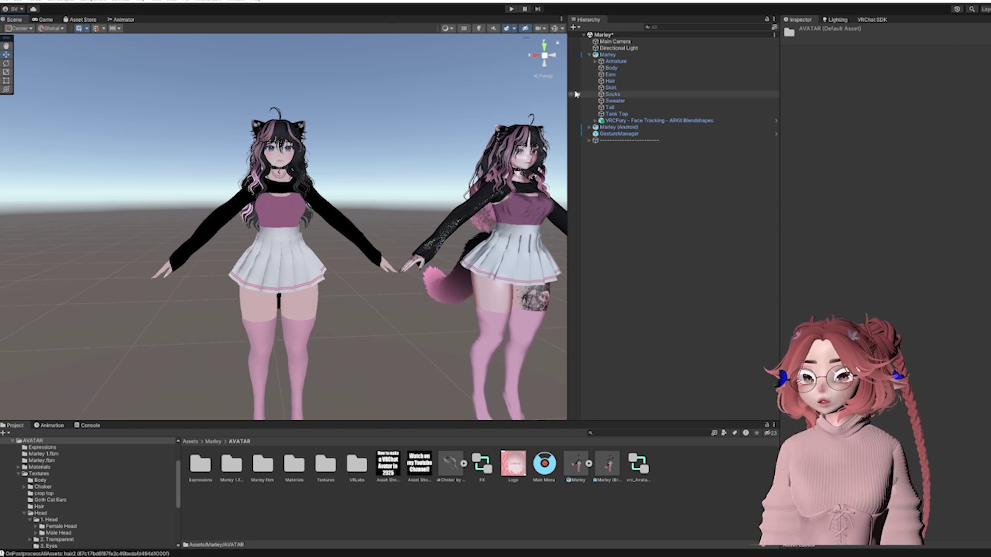
left_click(589, 127)
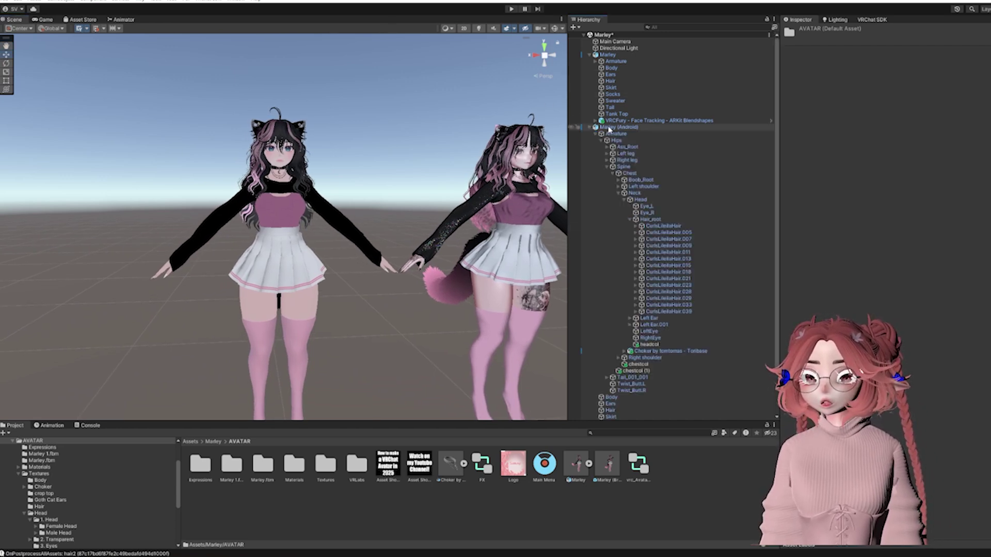
double_click(609, 127)
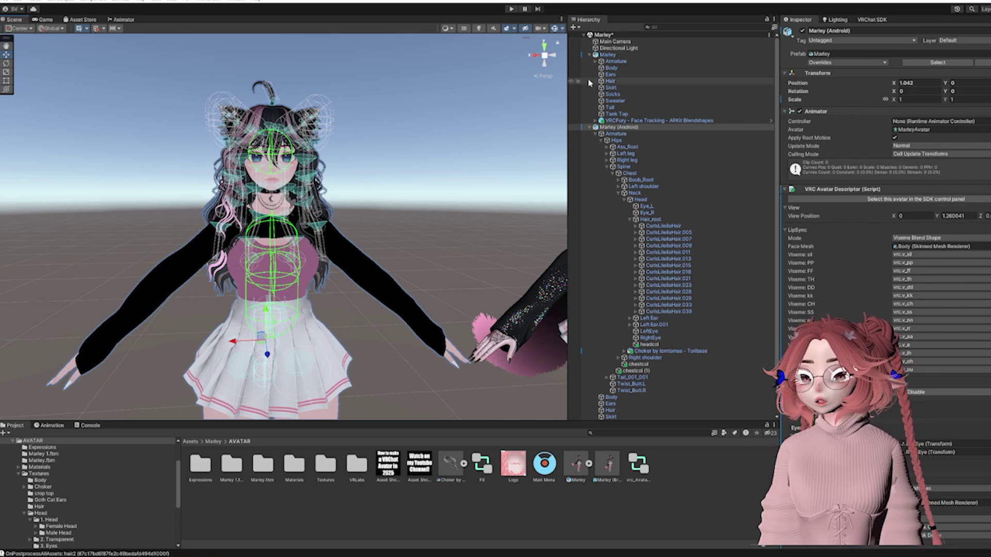
scroll(328, 315, "down", 4)
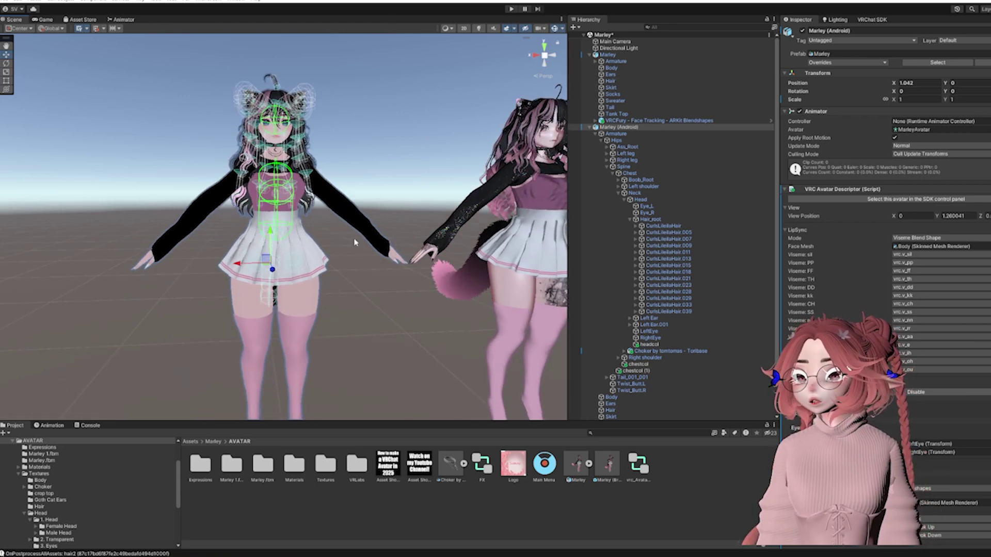
scroll(416, 241, "up", 3)
left_click(163, 1)
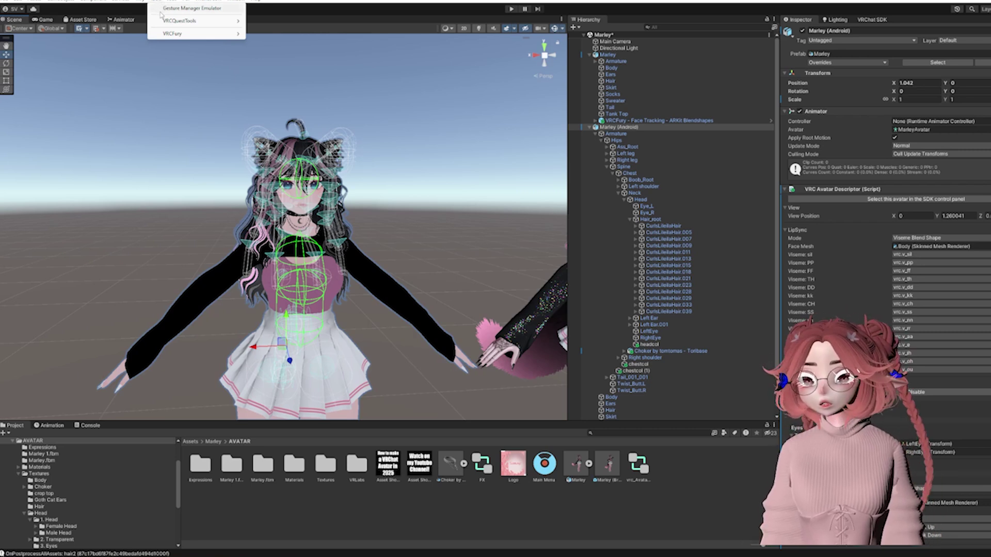
mouse_move(172, 25)
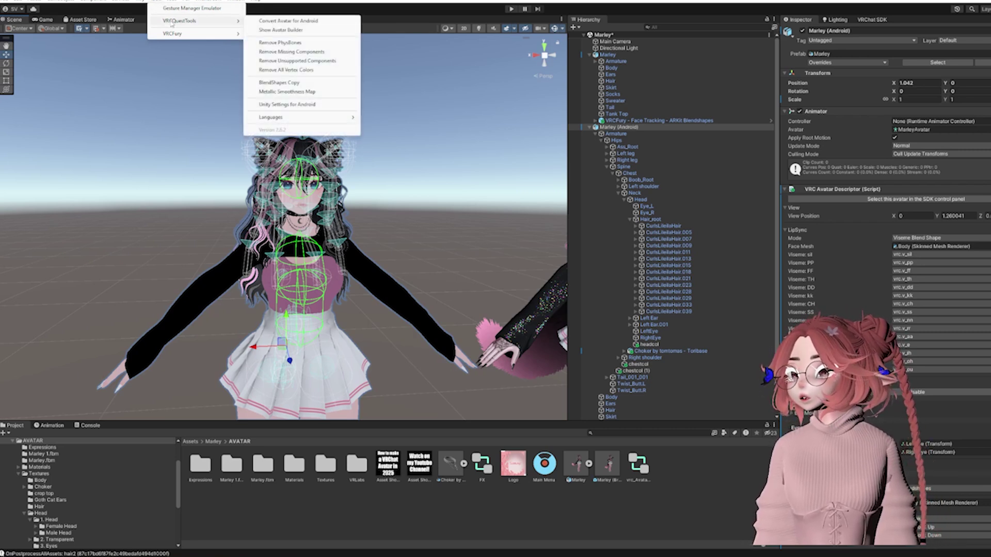
left_click(292, 42)
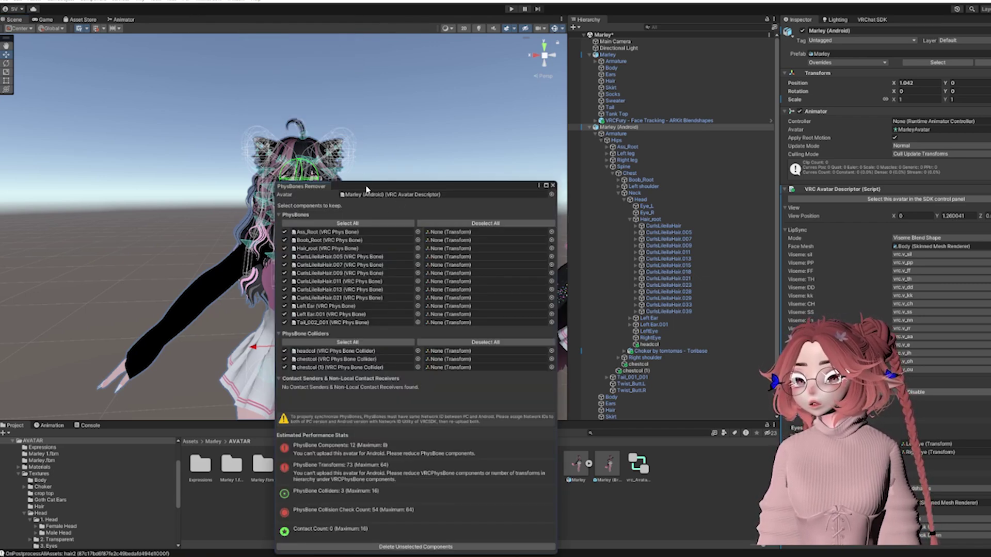
left_click_drag(366, 189, 387, 56)
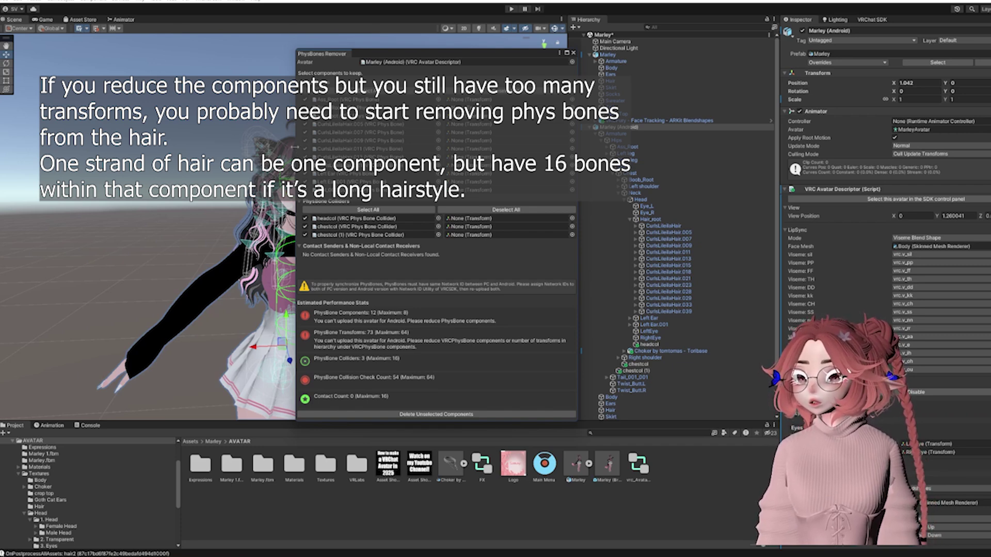
left_click_drag(294, 147, 312, 148)
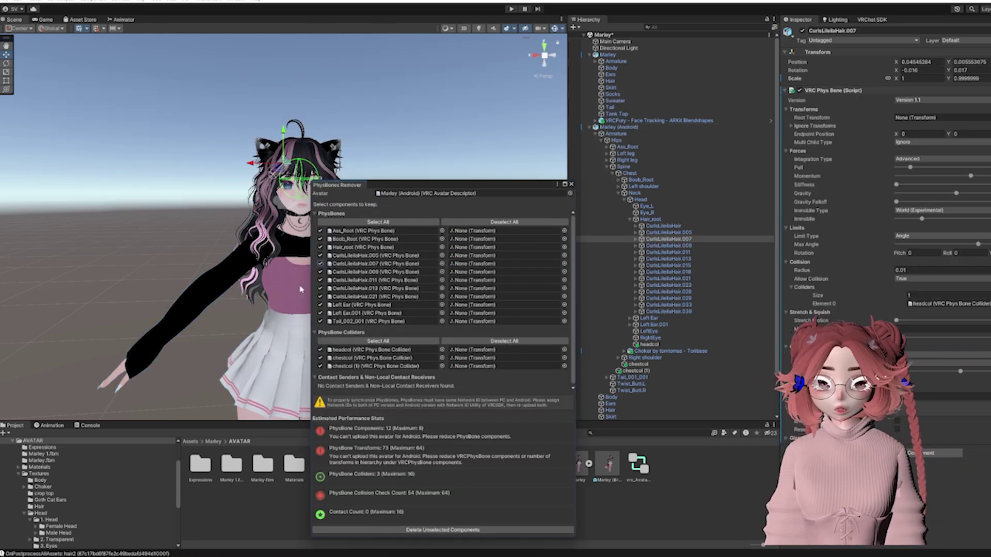
Look over the Marley (Android) avatar's hair, ears and body from the front and the side.
middle_click_drag(261, 250, 190, 250)
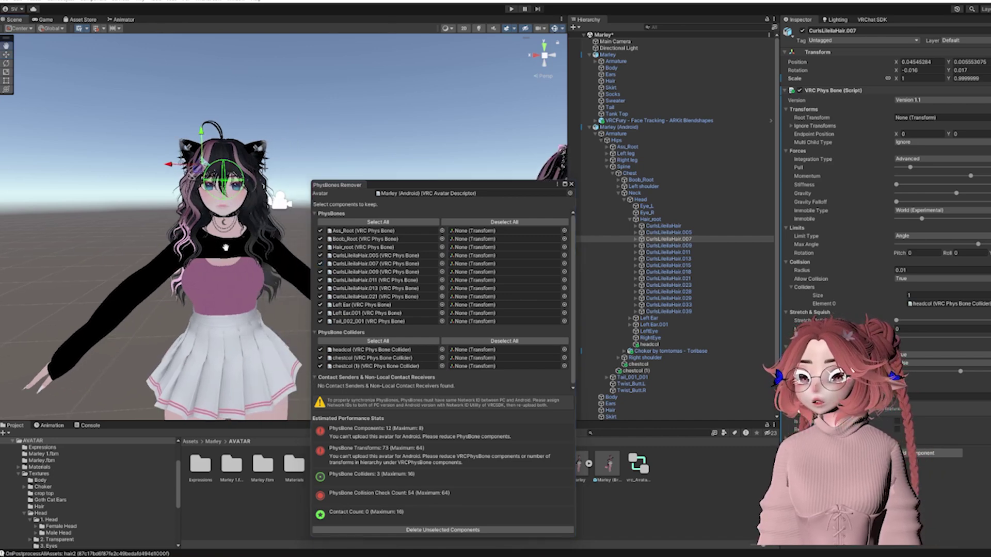
scroll(206, 250, "up", 3)
right_click_drag(232, 266, 227, 247)
middle_click_drag(227, 247, 263, 243)
mouse_move(196, 305)
right_mouse_down()
mouse_move(240, 314)
mouse_move(186, 314)
right_mouse_up()
left_click_drag(186, 315, 234, 321, "alt")
scroll(235, 320, "down", 4)
right_click_drag(234, 310, 364, 306)
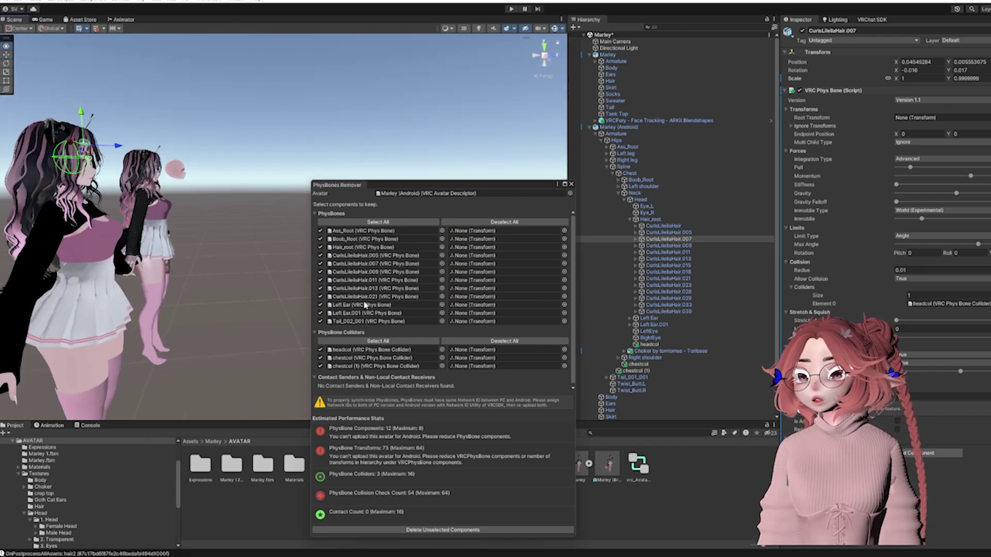
key("f")
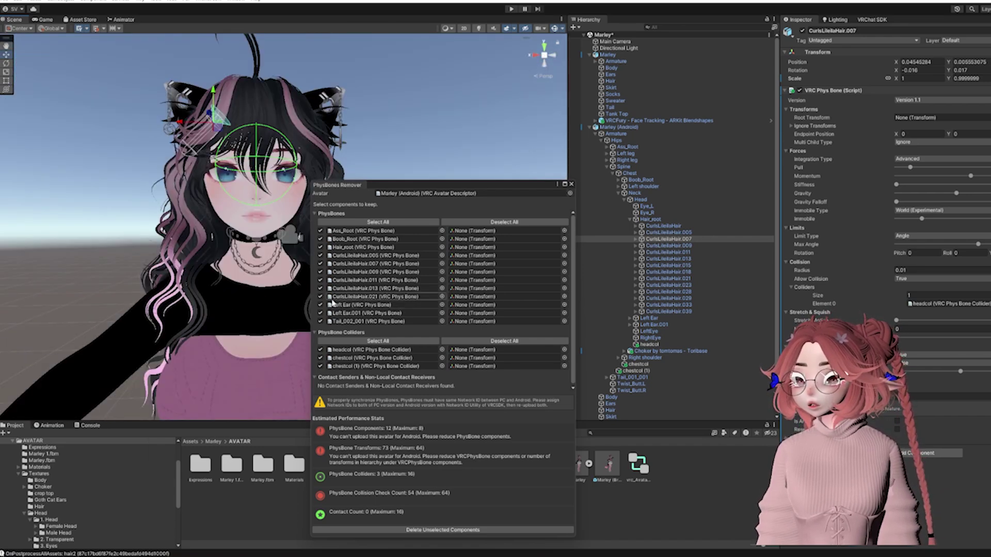
Delete the Left Ear, Left Ear.001, Ass_Root and Boob_Root PhysBone components from Marley (Android), keeping the other components.
left_click(320, 305)
left_click(320, 314)
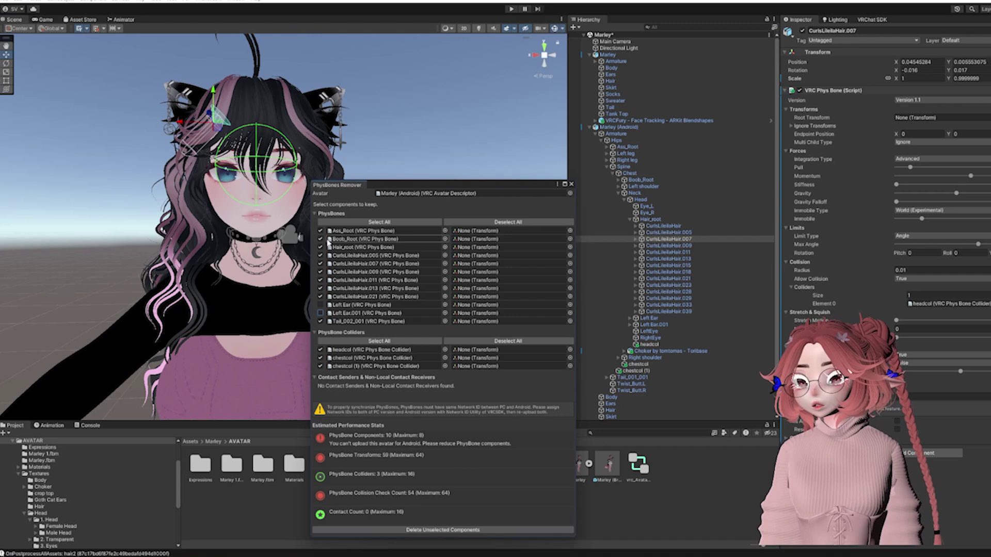
left_click(320, 231)
left_click(321, 239)
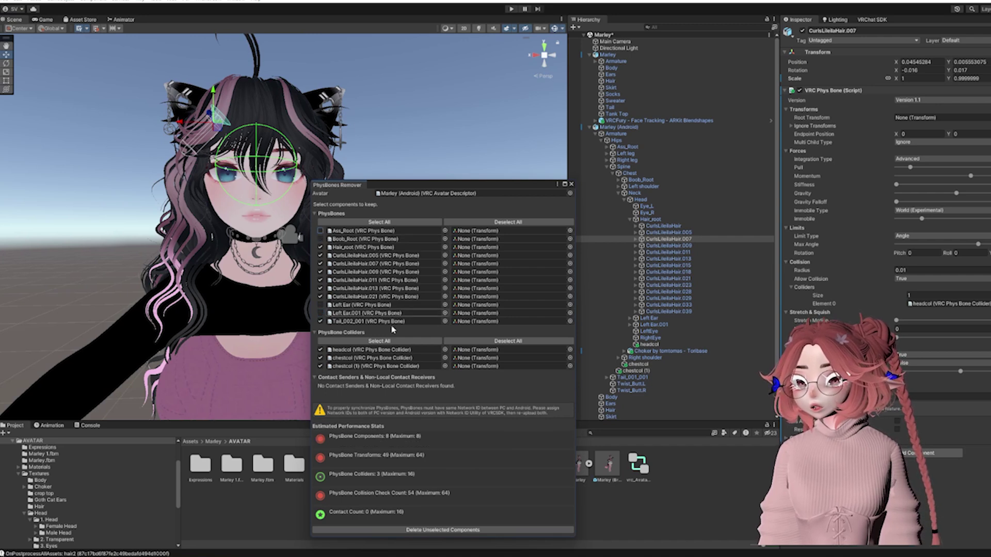
left_click(425, 530)
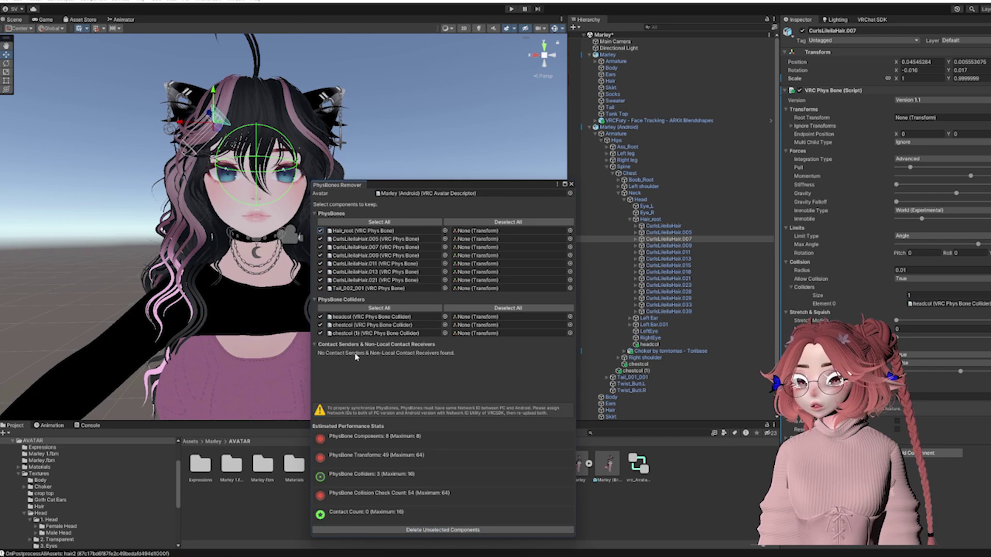
Locate the kept hair PhysBones in the hierarchy and inspect Hair_root on the Marley (Android) avatar.
scroll(355, 130, "down", 3)
scroll(355, 130, "up", 2)
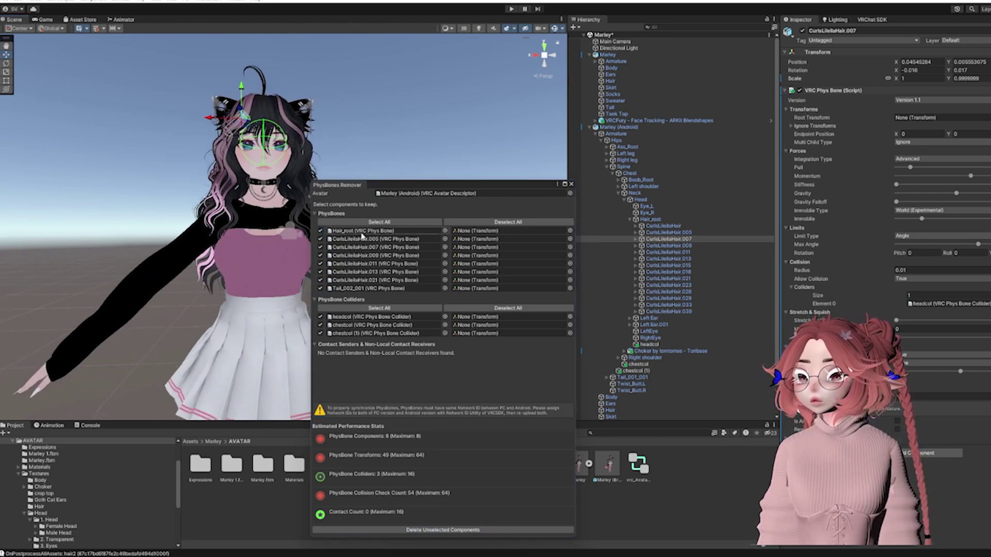
left_click(357, 256)
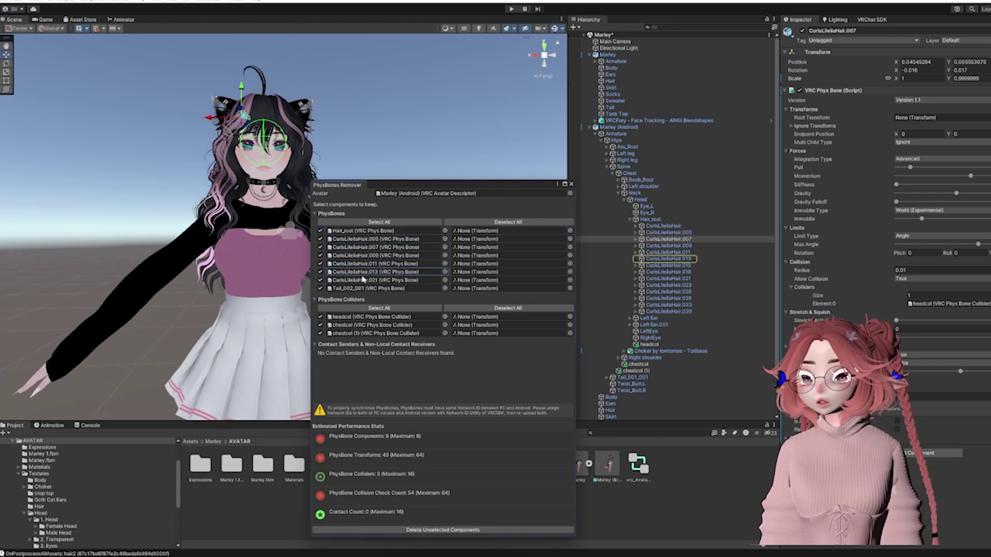
left_click(654, 220)
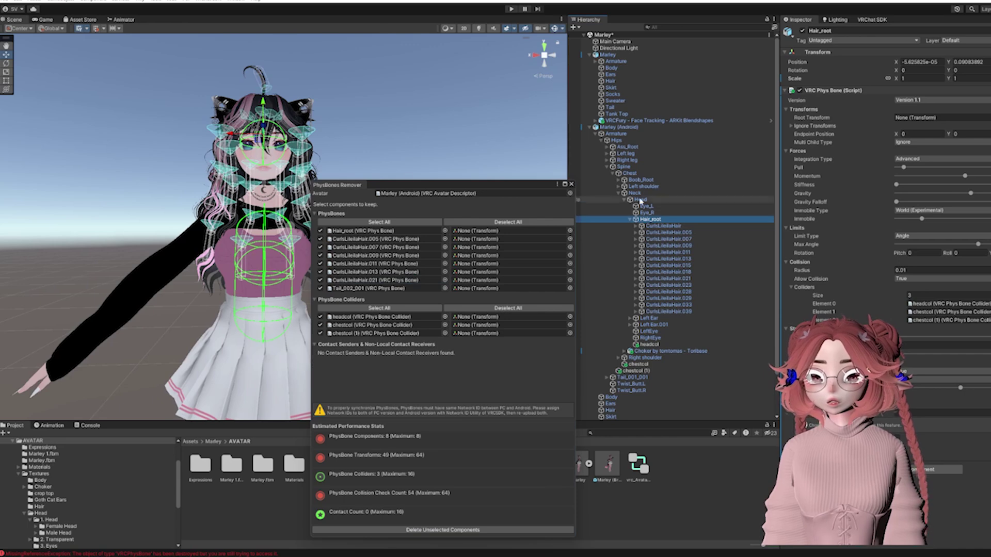
left_click(339, 162)
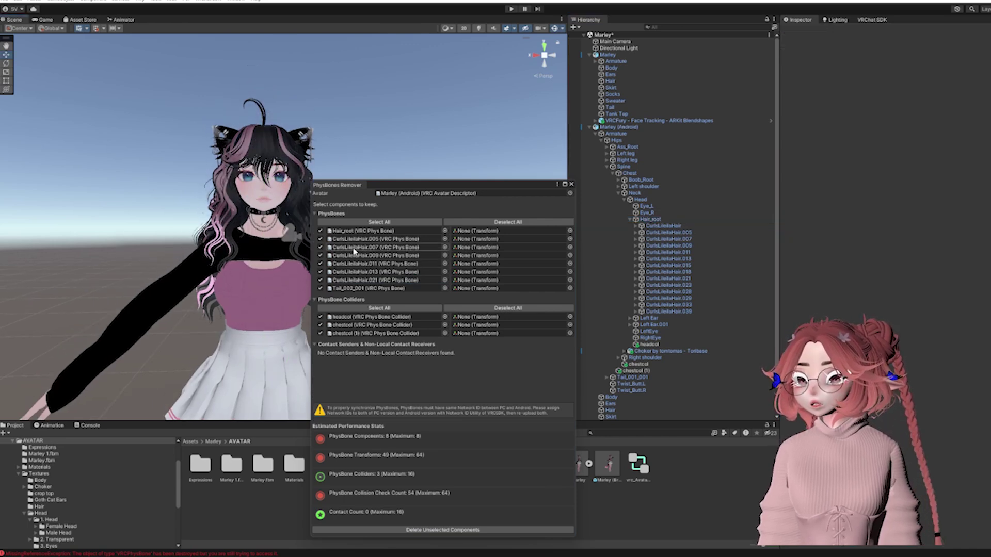
scroll(264, 263, "down", 3)
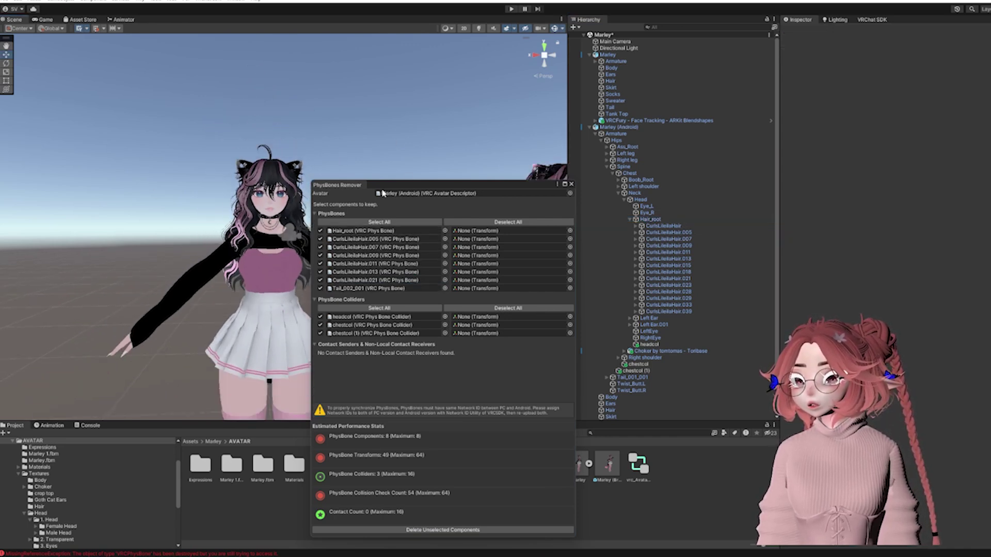
scroll(280, 221, "down", 2)
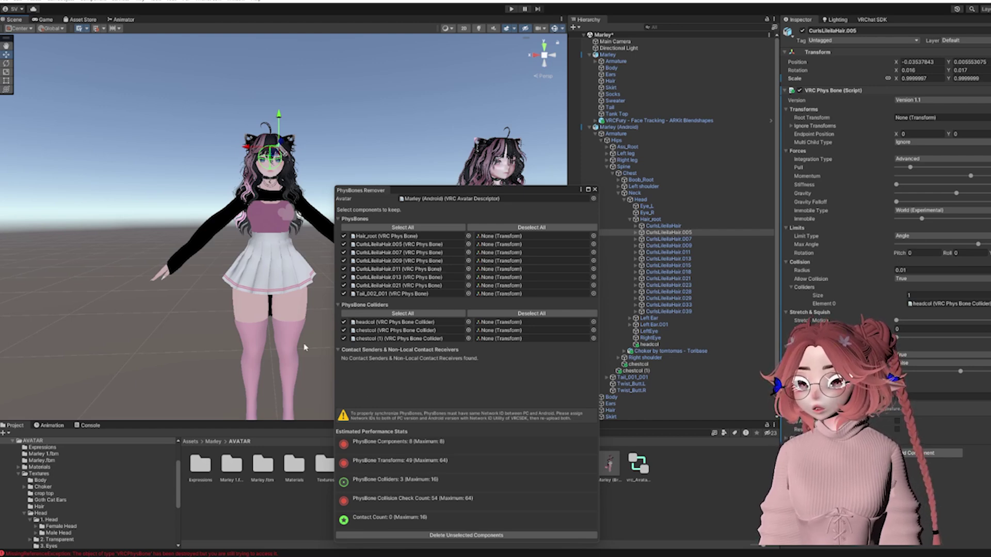
scroll(305, 347, "up", 3)
Close the PhysBones Remover and bring both Marley avatars into view.
left_click(595, 189)
middle_click_drag(343, 123, 340, 153)
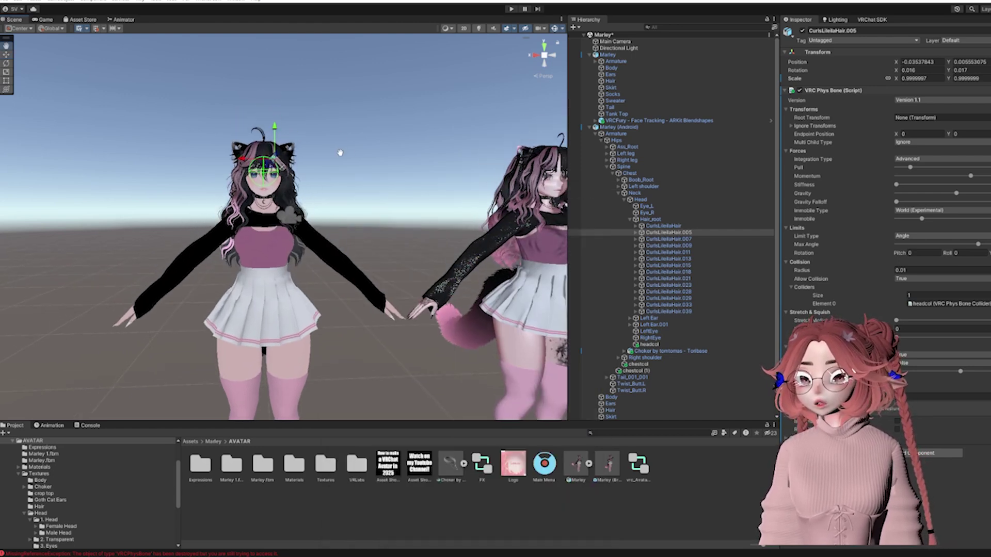
scroll(339, 153, "up", 2)
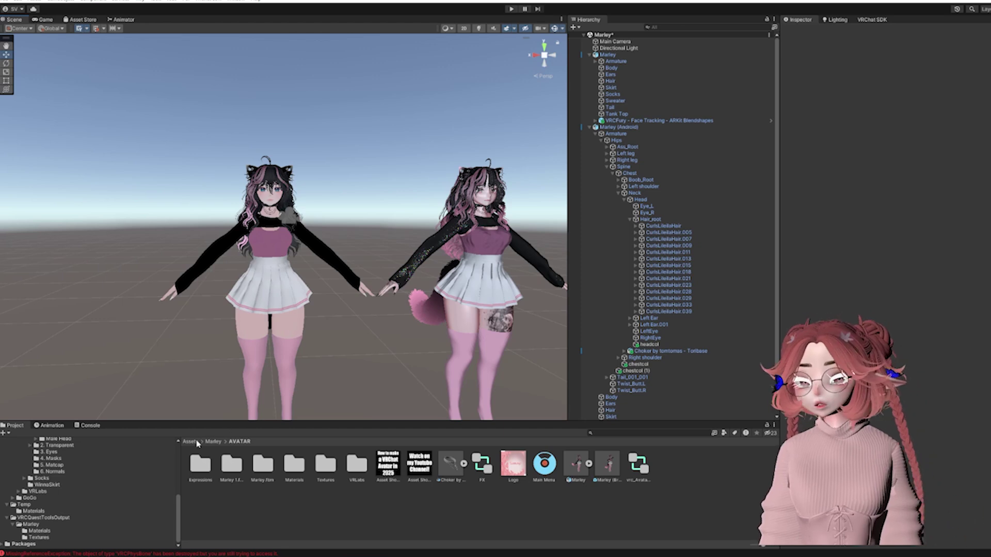
Open the converted Marley Textures folder in VRCQuestToolsOutput and examine the import settings of the fluffers and FT_ARKit textures.
left_click(39, 537)
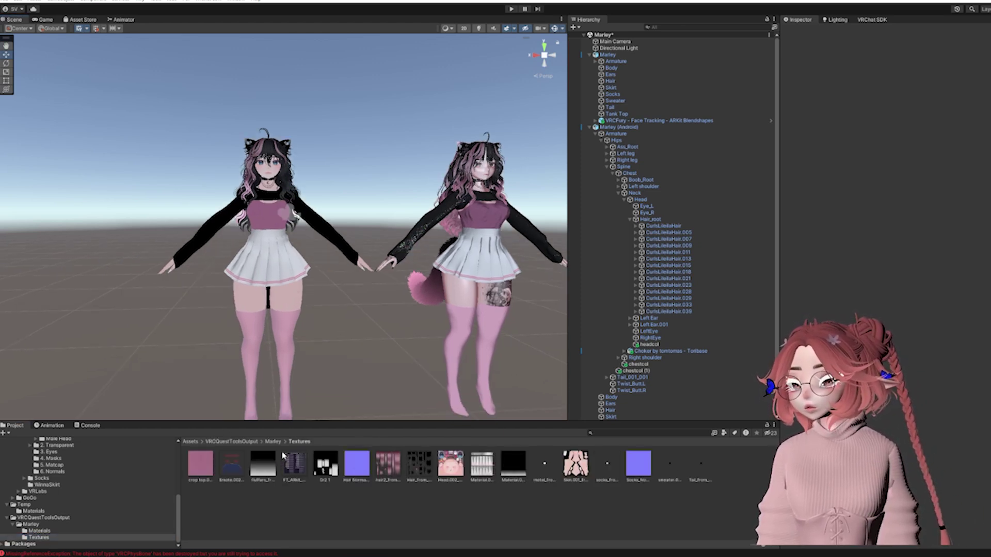
left_click(273, 474)
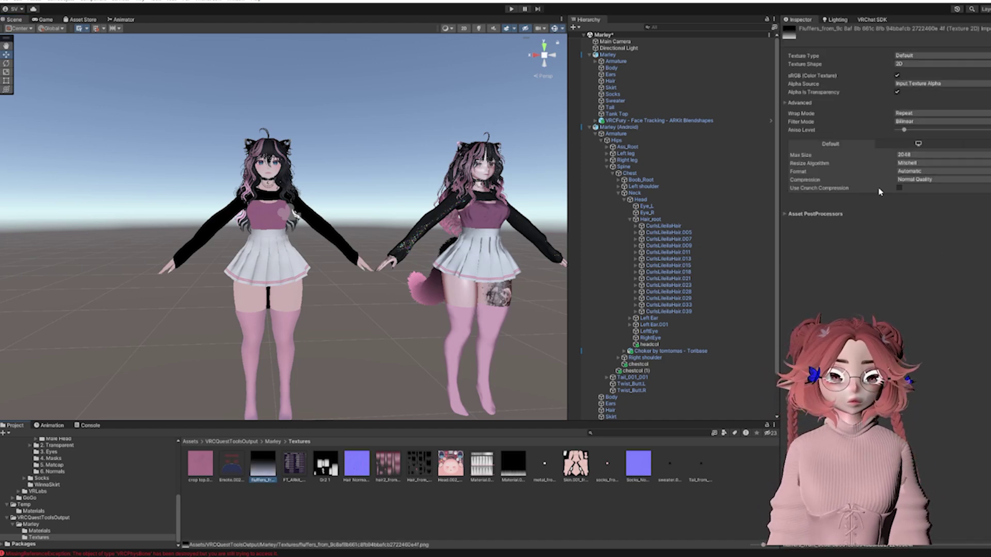
left_click(296, 469)
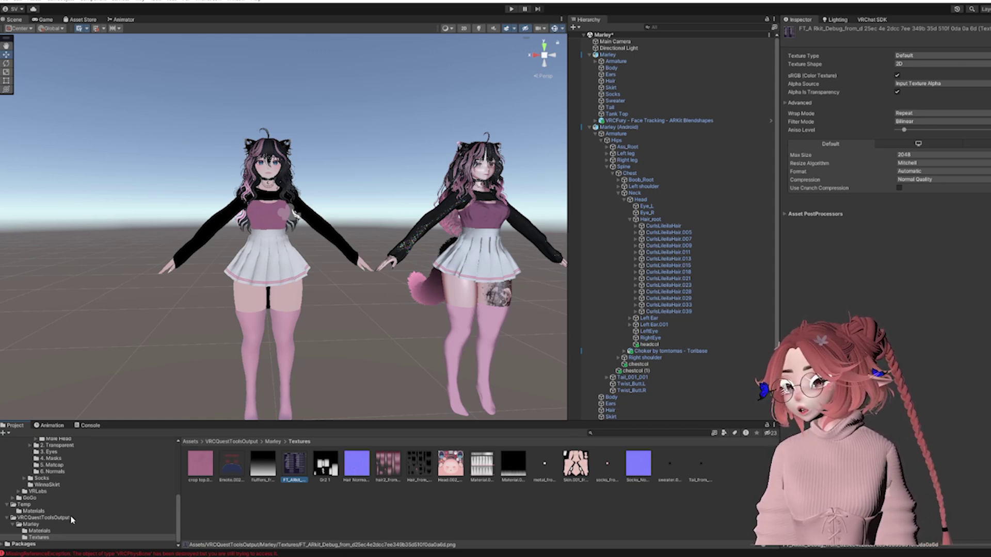
Enable crunch compression and set a max size of 512 for all converted textures in the folder, applying the import settings.
left_click(41, 538)
key("ctrl+a")
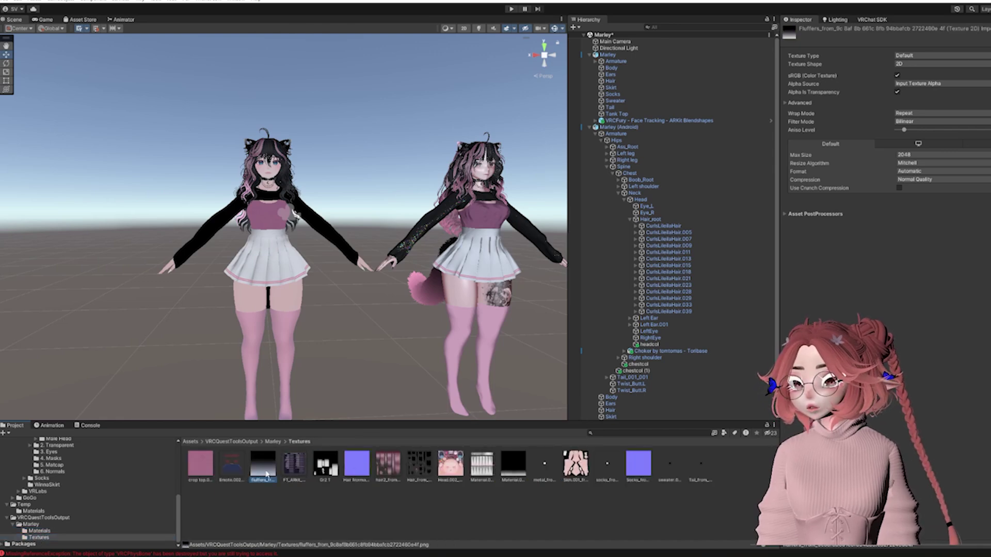
scroll(328, 315, "up", 5)
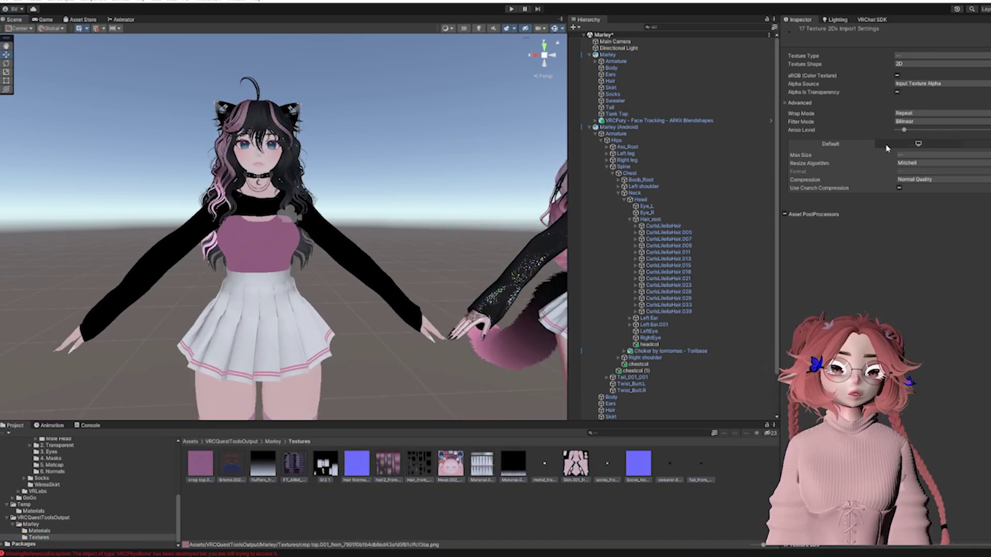
left_click(898, 188)
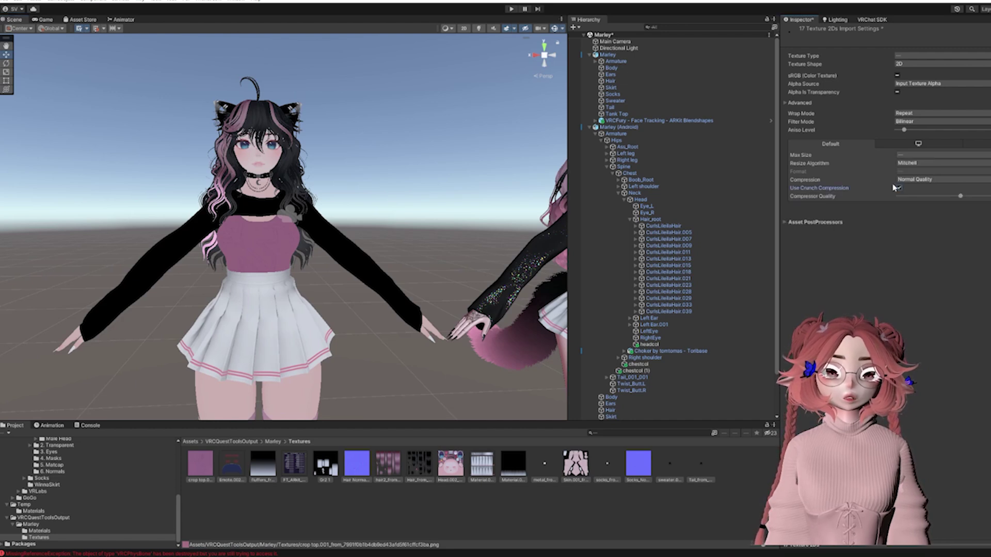
left_click(915, 155)
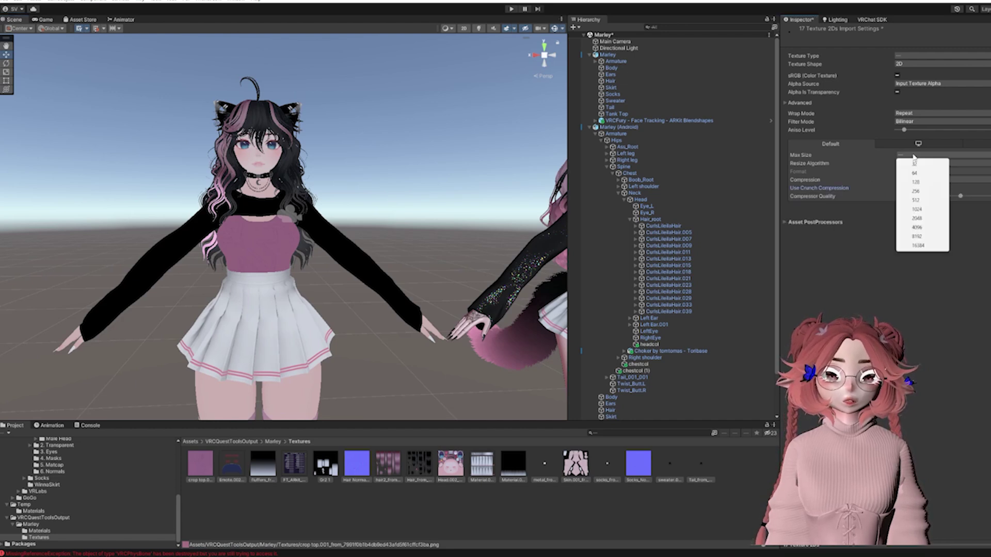
left_click(926, 200)
left_click(985, 209)
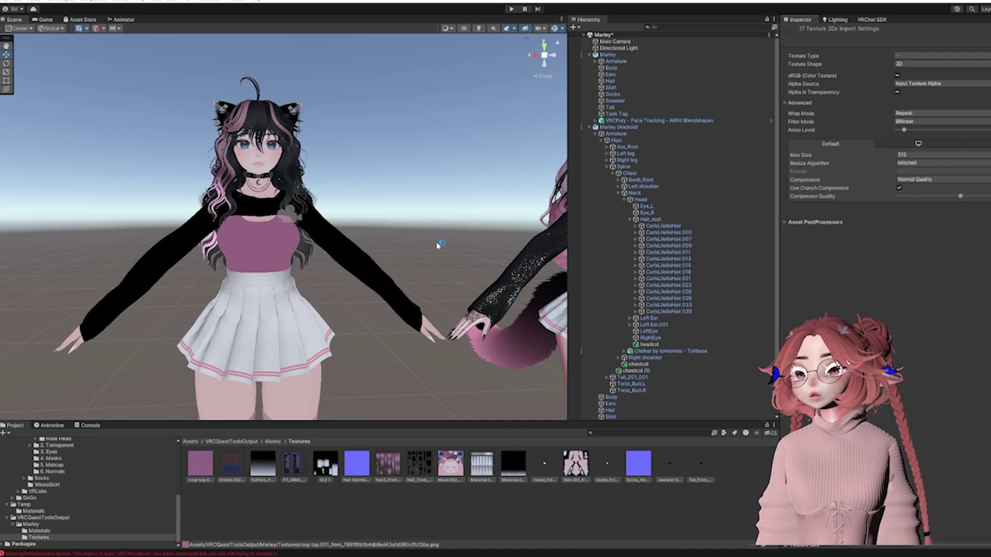
Compare the legs of both avatars, examining the original Marley's thigh tattoo up close.
middle_click_drag(370, 289, 389, 232)
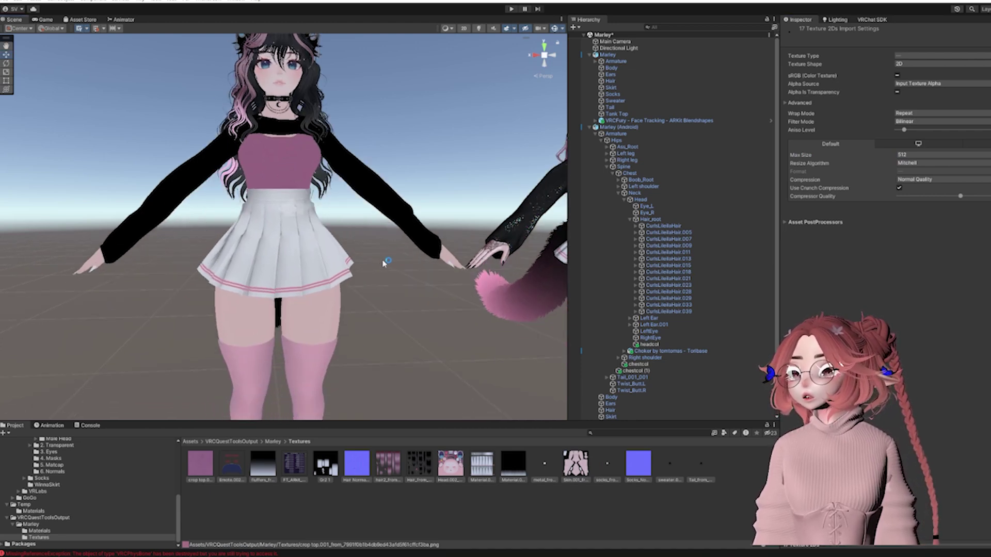
middle_click_drag(381, 267, 265, 272)
scroll(375, 299, "up", 5)
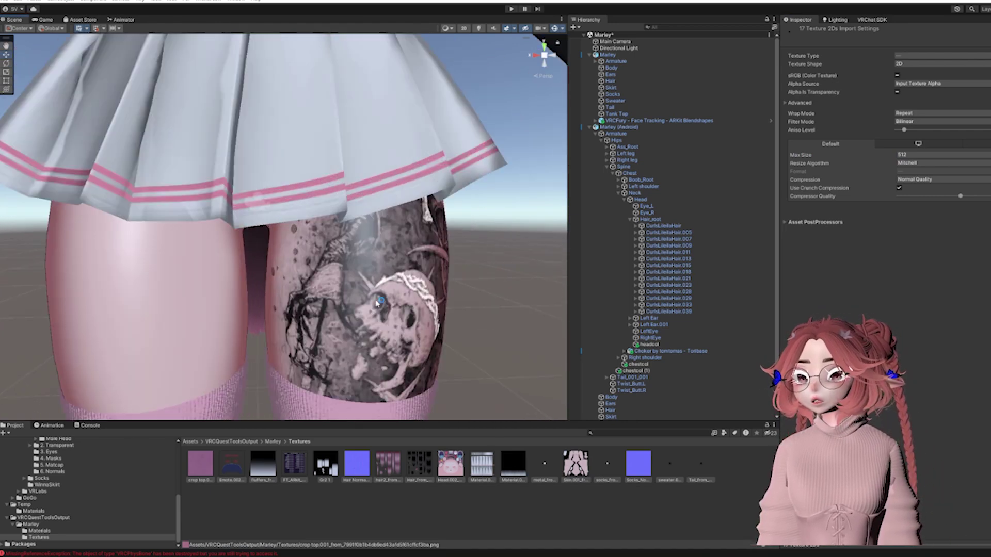
middle_click_drag(412, 300, 396, 286)
scroll(398, 284, "down", 15)
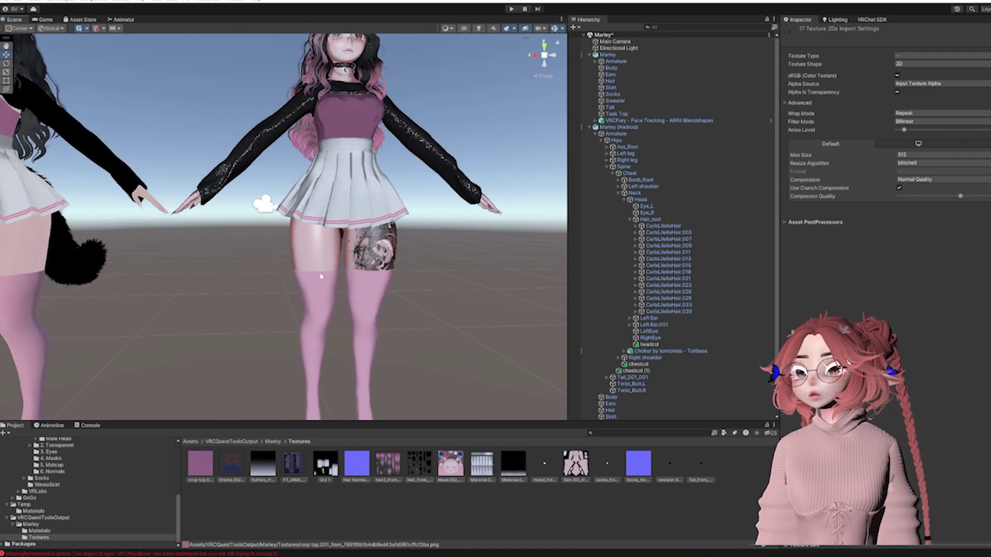
middle_click_drag(295, 277, 411, 299)
scroll(411, 298, "up", 4)
Select the original Marley's Body, examine its Skin.001 Poiyomi material settings including the decals, and deselect it.
left_click(513, 263)
left_click(512, 263)
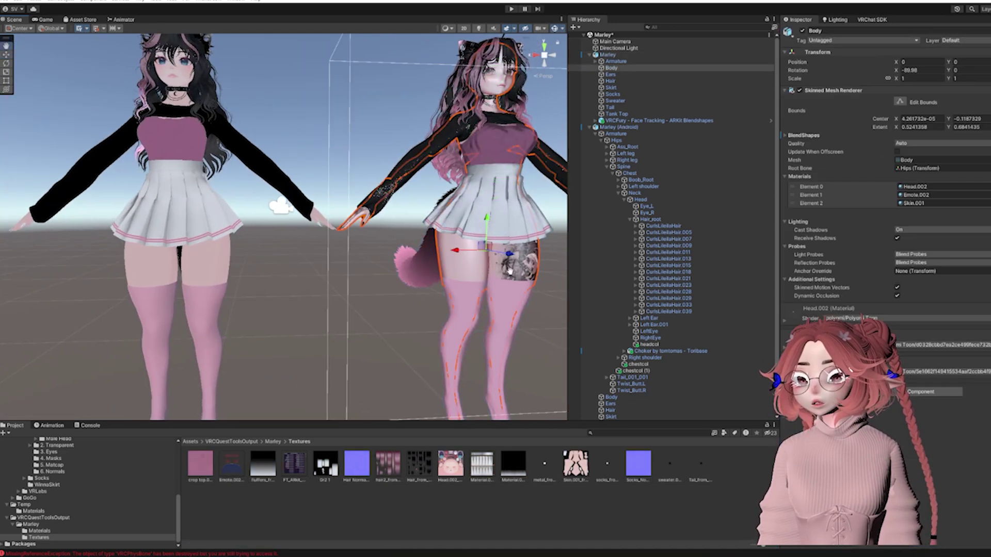
middle_click_drag(512, 263, 409, 267)
scroll(409, 267, "up", 4)
scroll(877, 258, "down", 10)
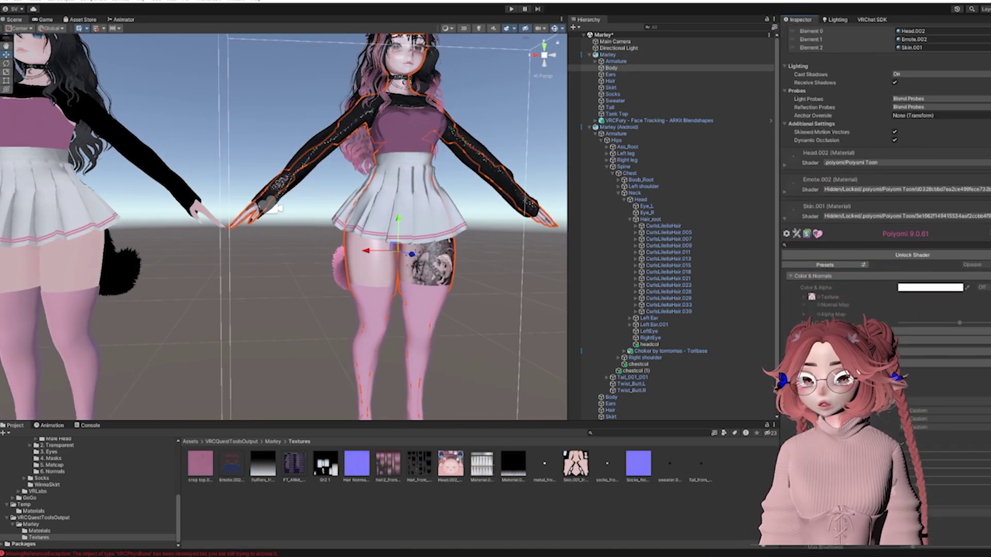
scroll(877, 232, "down", 15)
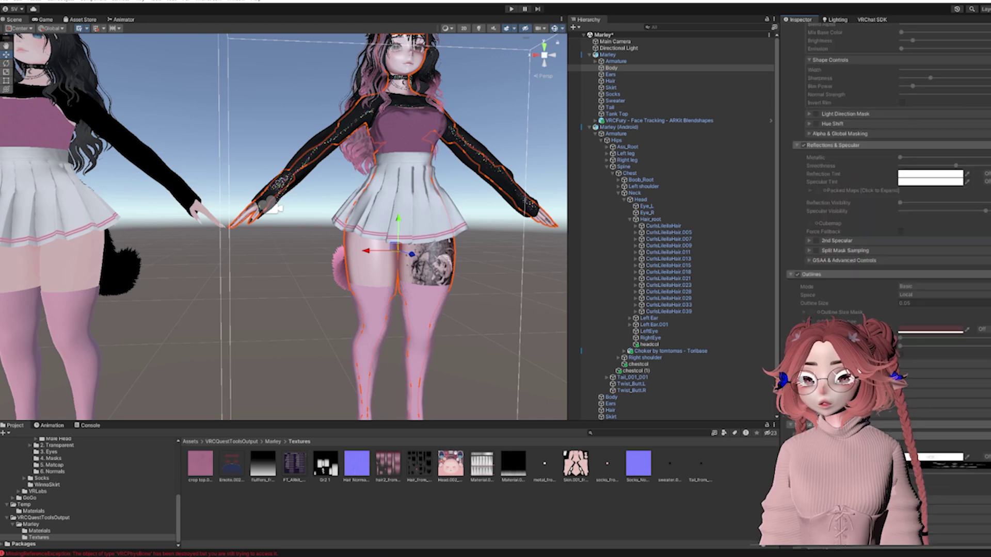
scroll(877, 232, "up", 15)
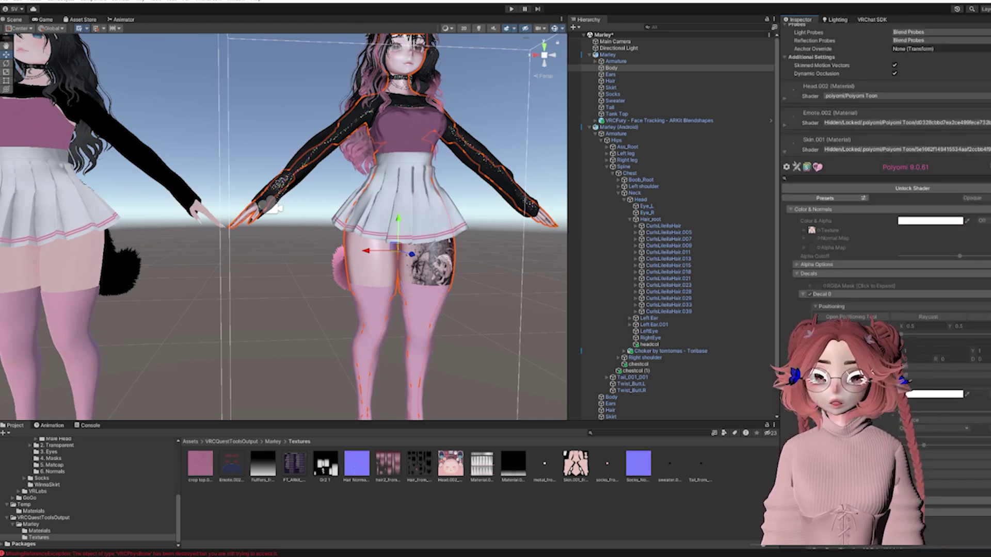
scroll(450, 262, "down", 2)
left_click(312, 268)
middle_click_drag(283, 270, 330, 268)
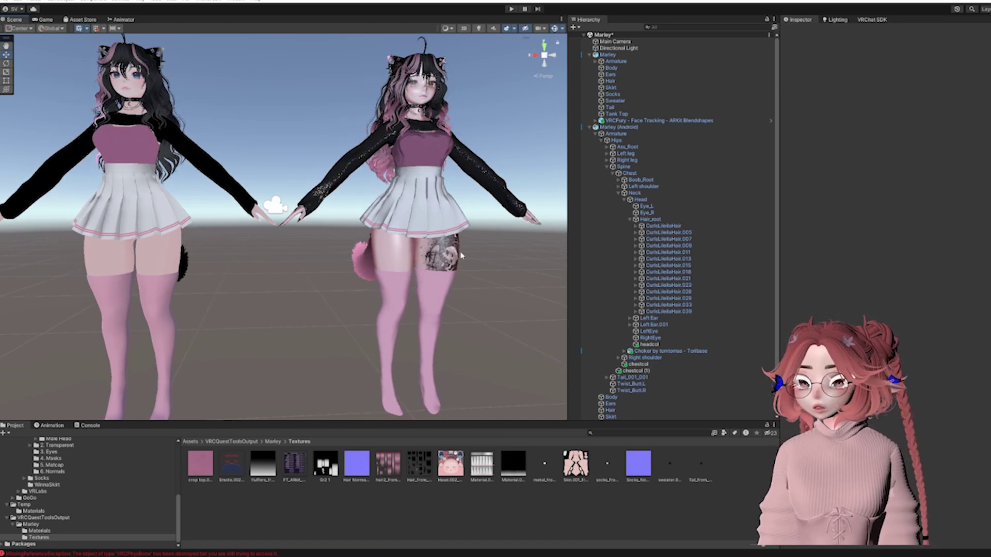
Trace Marley (Android)'s Body to its converted Skin.001 material and inspect the import settings of the material's texture.
scroll(309, 314, "up", 5)
left_click(327, 288)
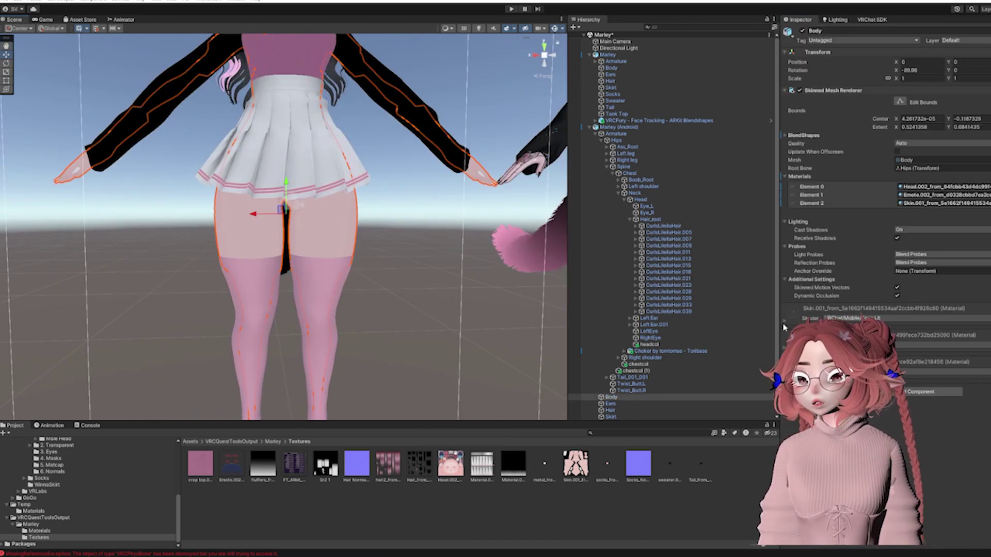
left_click(944, 203)
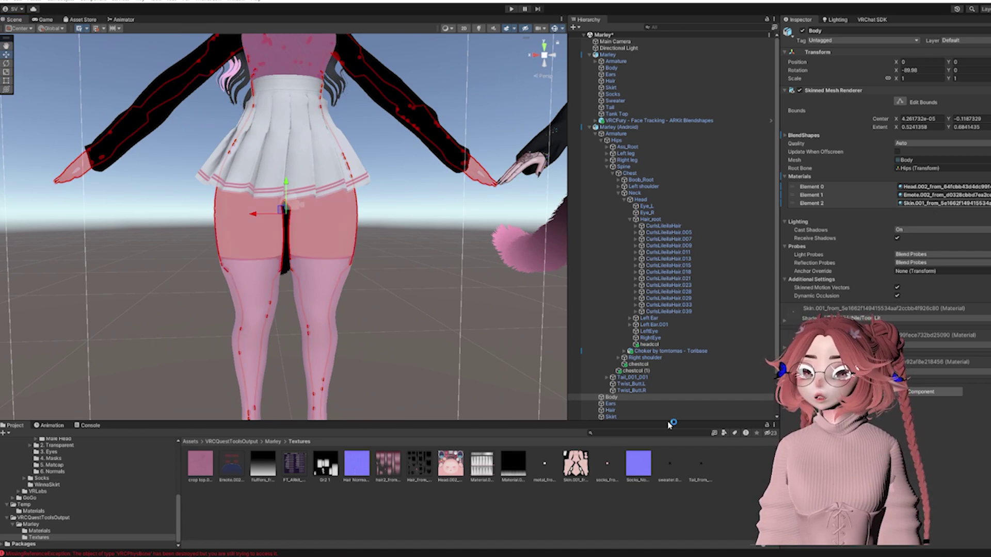
left_click(514, 466)
left_click(983, 65)
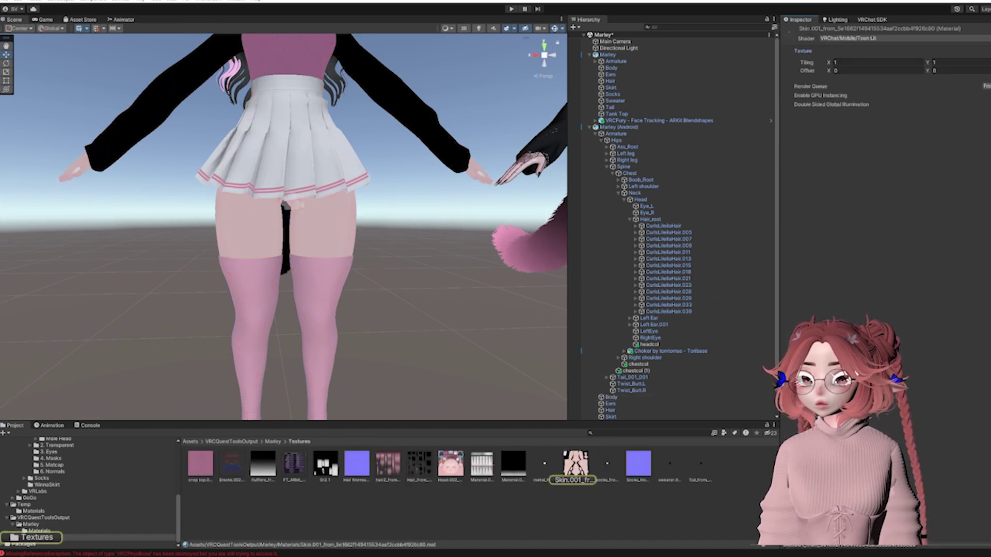
left_click(570, 459)
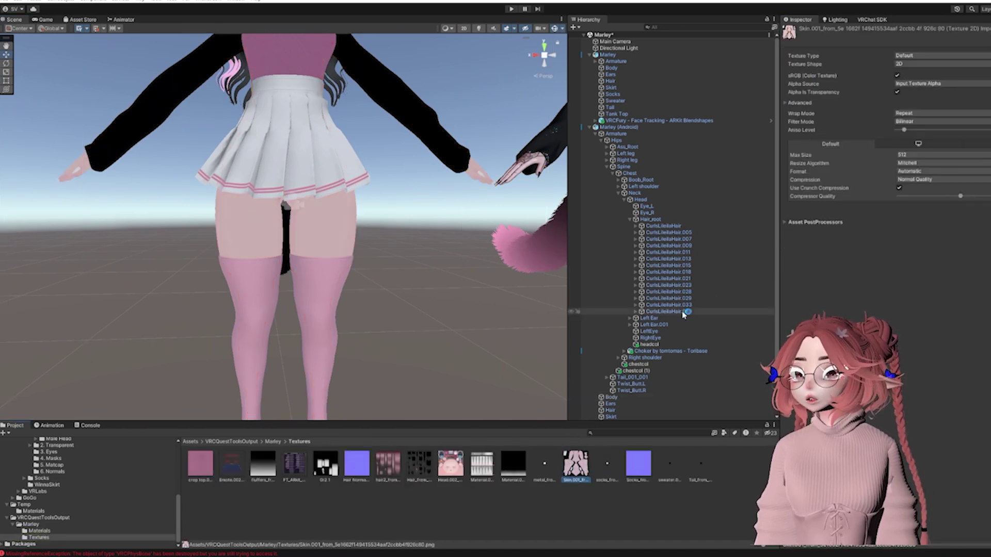
Try a max size of 256 on the two converted hair textures.
scroll(424, 244, "down", 2)
left_click(388, 465)
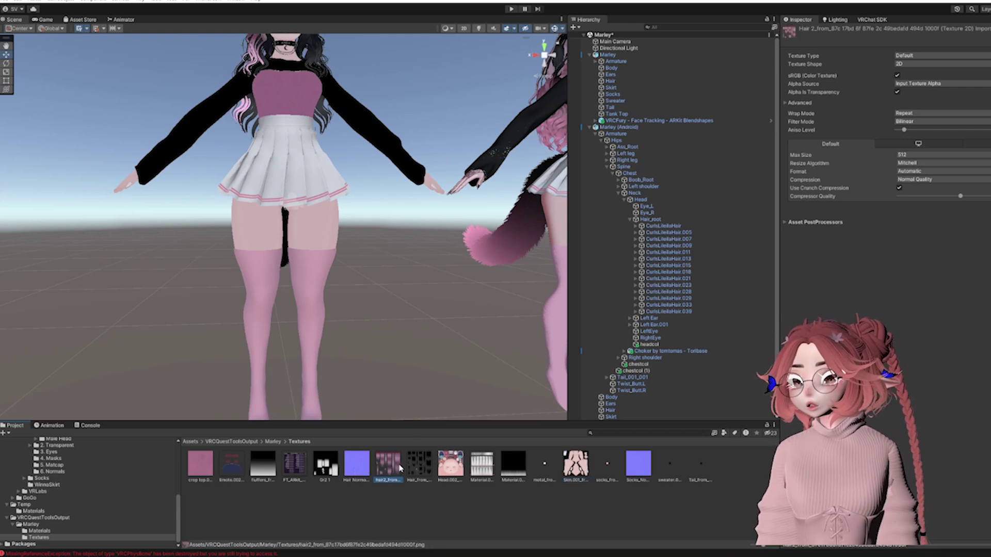
left_click(416, 465)
left_click(389, 467, "ctrl")
middle_click_drag(352, 223, 395, 282)
scroll(395, 281, "up", 3)
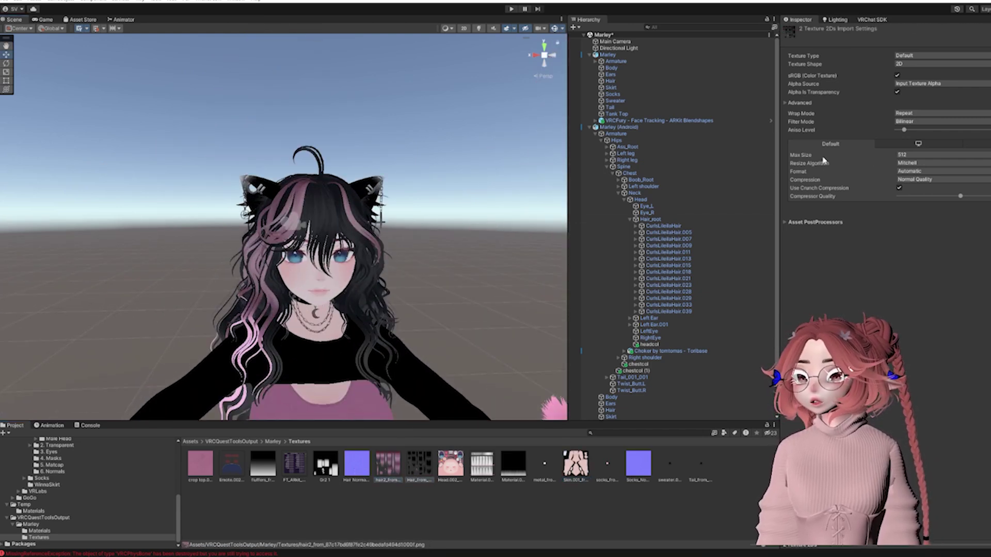
left_click(911, 155)
left_click(922, 191)
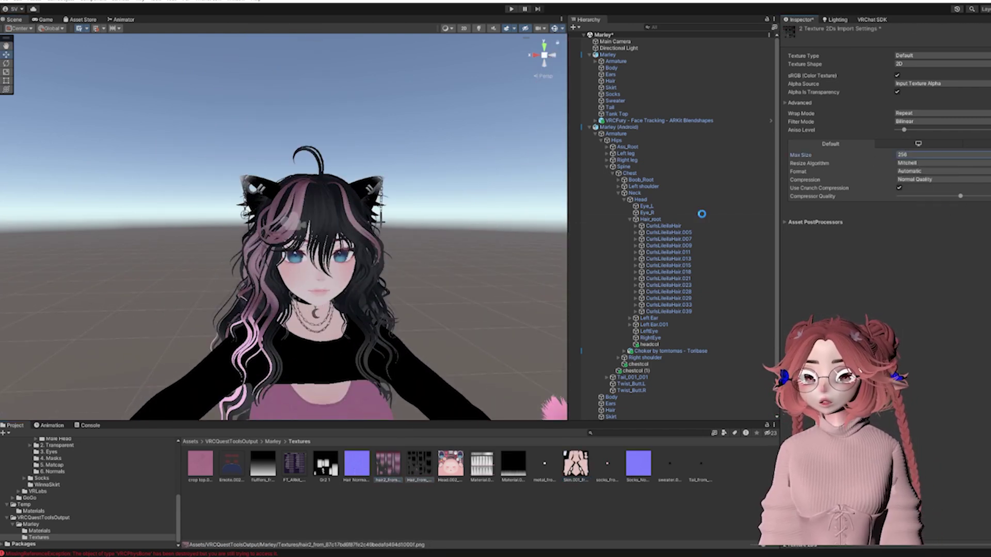
Check the Android avatar's hair up close and set the two hair textures' max size to 512.
scroll(497, 245, "up", 5)
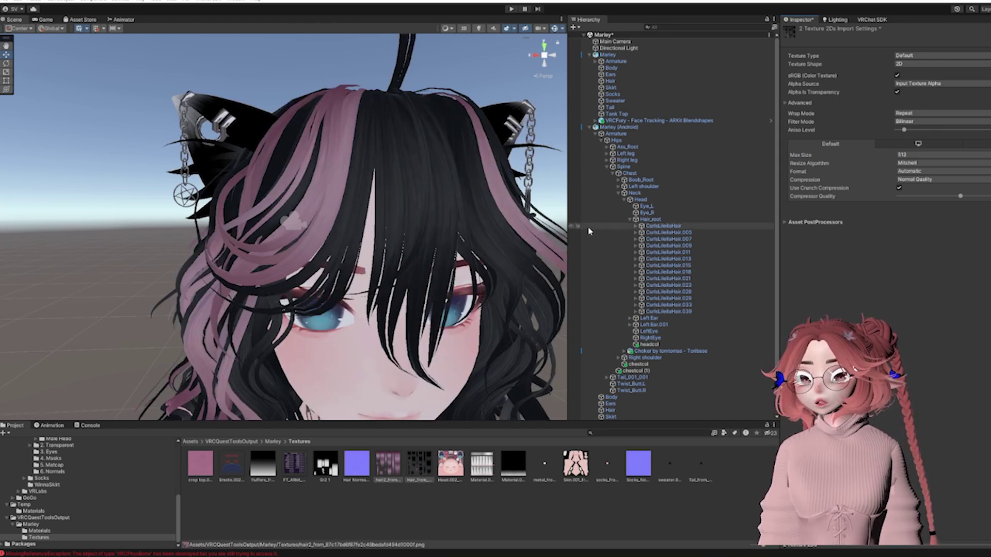
scroll(476, 228, "down", 5)
left_click(439, 239)
left_click(516, 292)
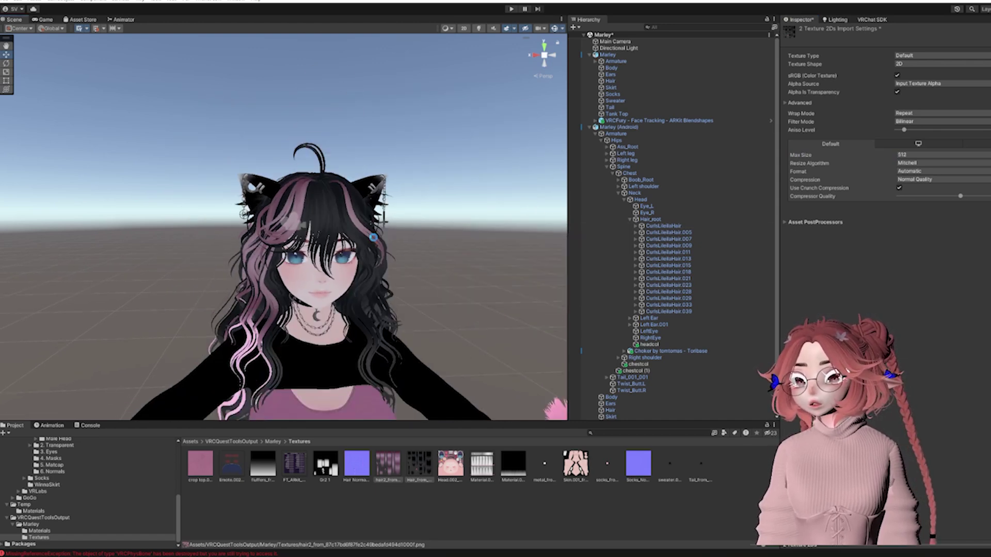
scroll(394, 236, "down", 4)
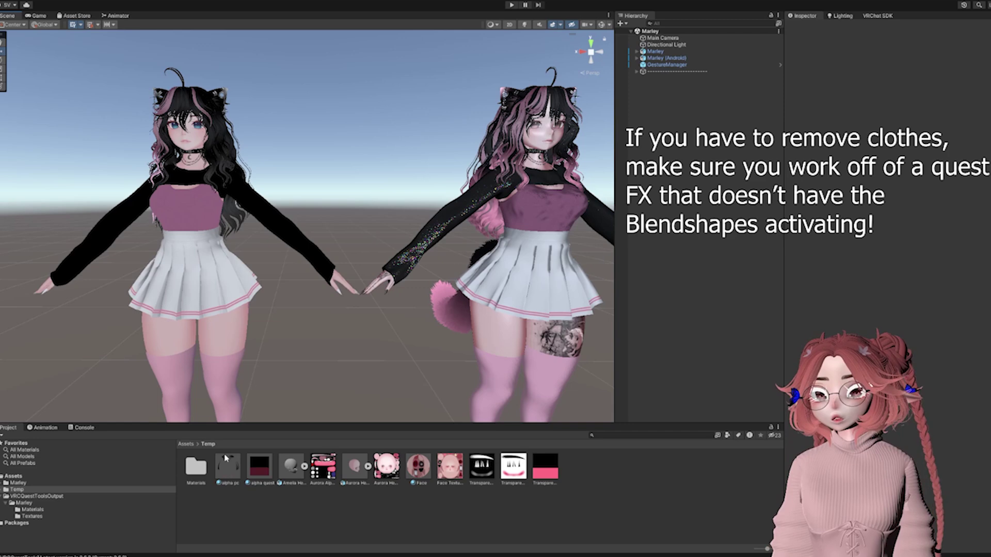
Open the Marley AVATAR asset folder, centre the view on the Android avatar and show the Marley model's import settings.
left_click(18, 483)
left_click(201, 475)
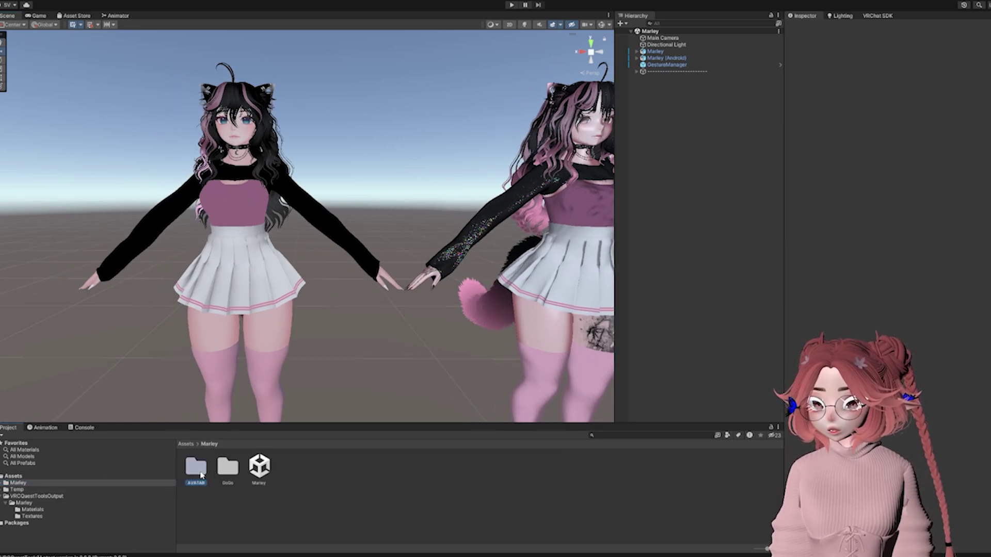
double_click(202, 474)
middle_click_drag(308, 317, 403, 361)
scroll(403, 361, "up", 1)
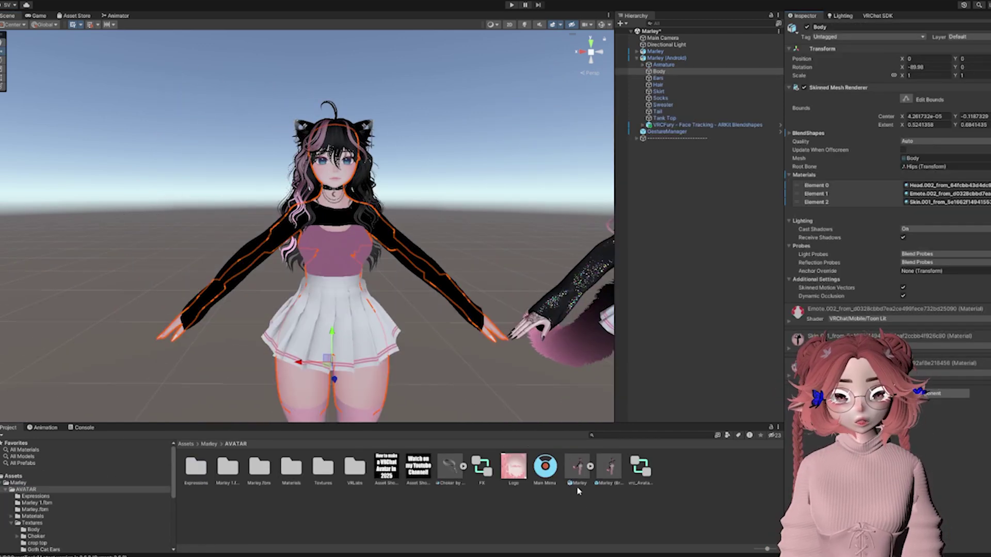
left_click(635, 344)
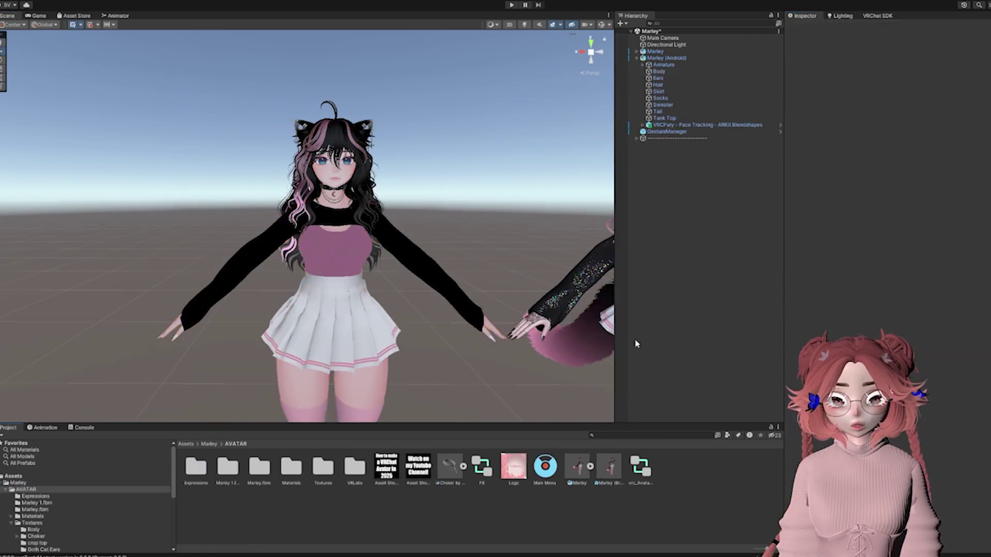
left_click(576, 467)
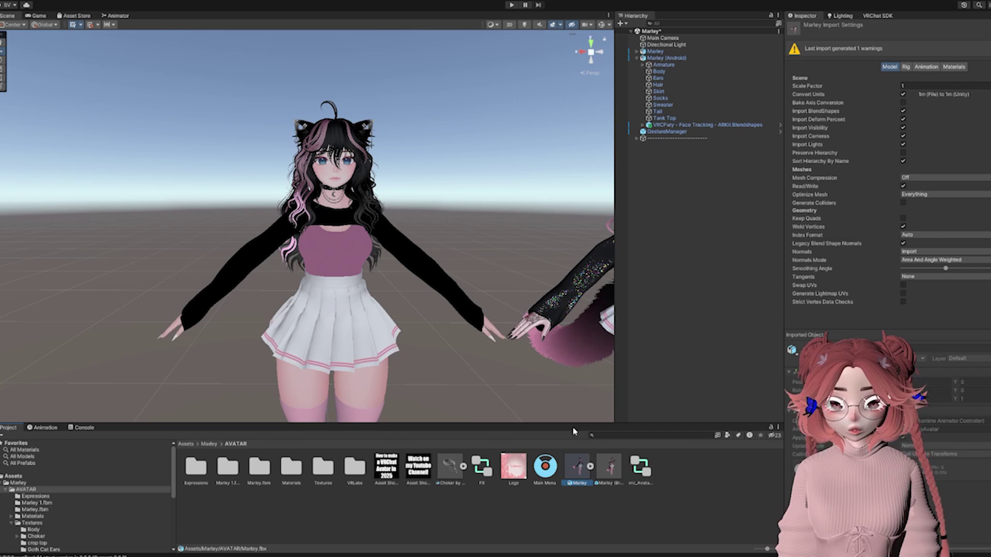
Locate the MarleyAvatar asset used by Marley (Android)'s Animator and show the import settings of its source Marley model.
left_click(656, 52)
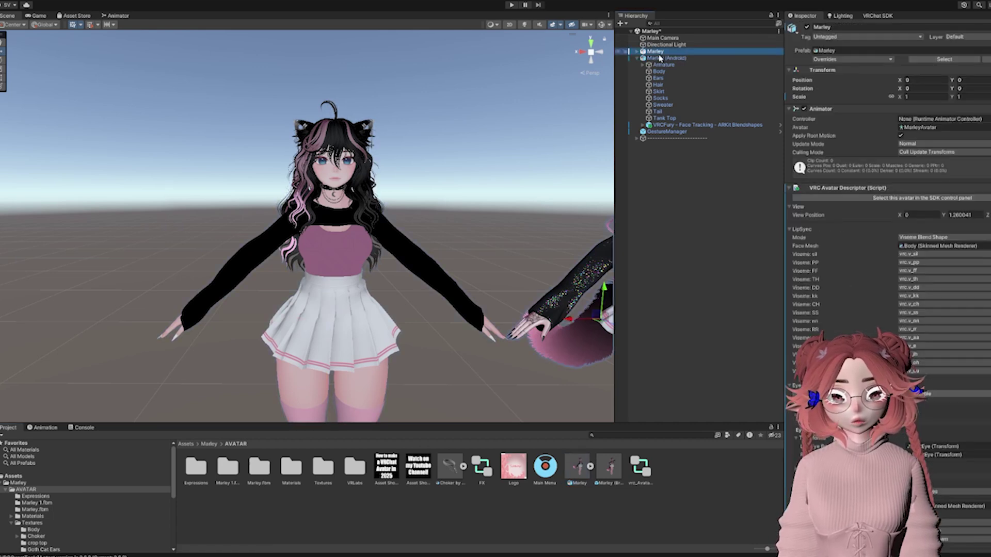
left_click(659, 58)
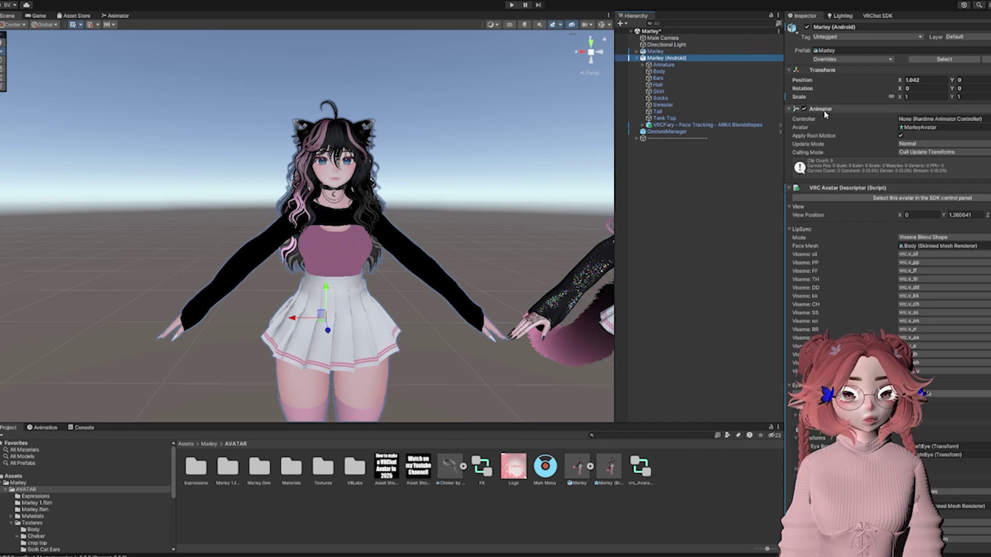
left_click(909, 127)
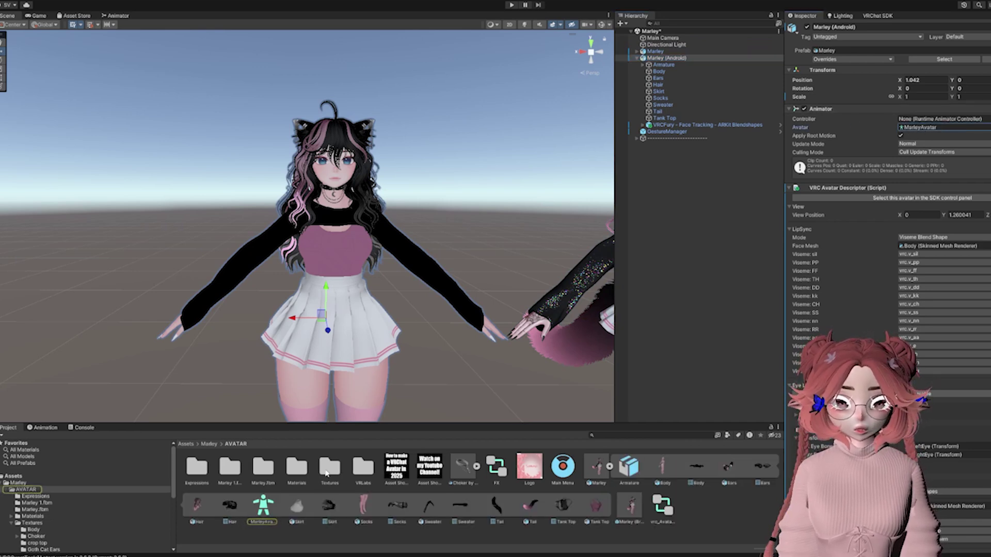
left_click(610, 467)
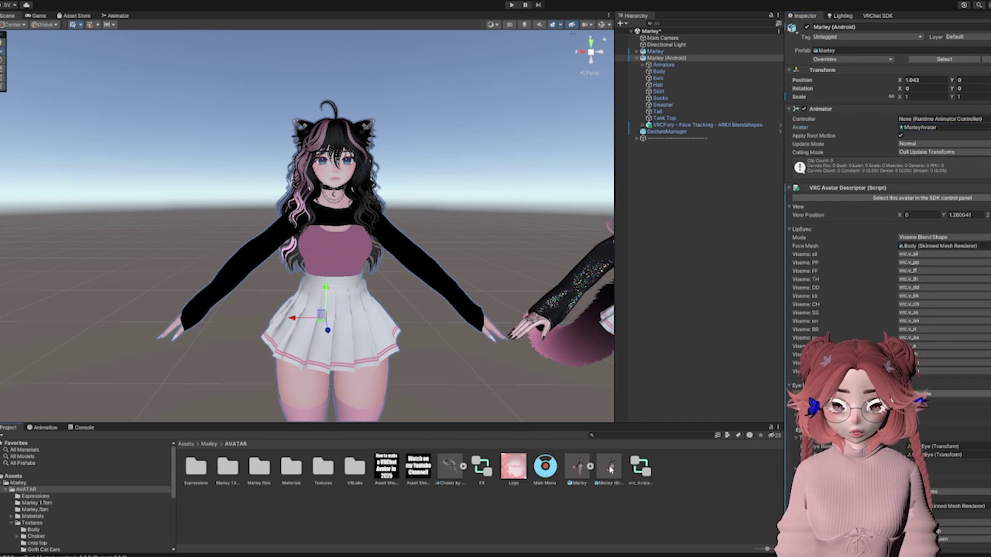
left_click(576, 467)
scroll(405, 199, "up", 3)
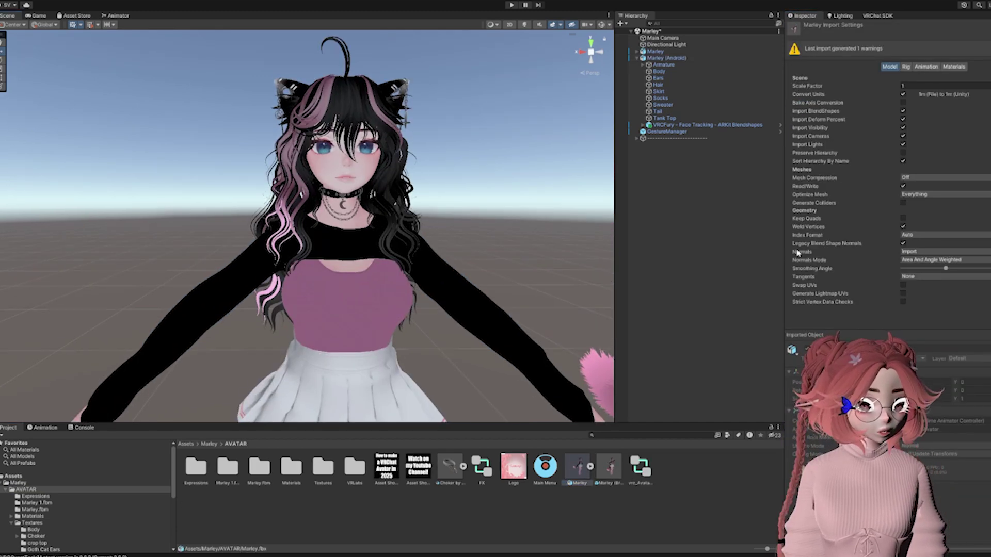
Set the Marley model's Normals import option to None and check the Android avatar's whole body.
left_click(904, 252)
left_click(910, 279)
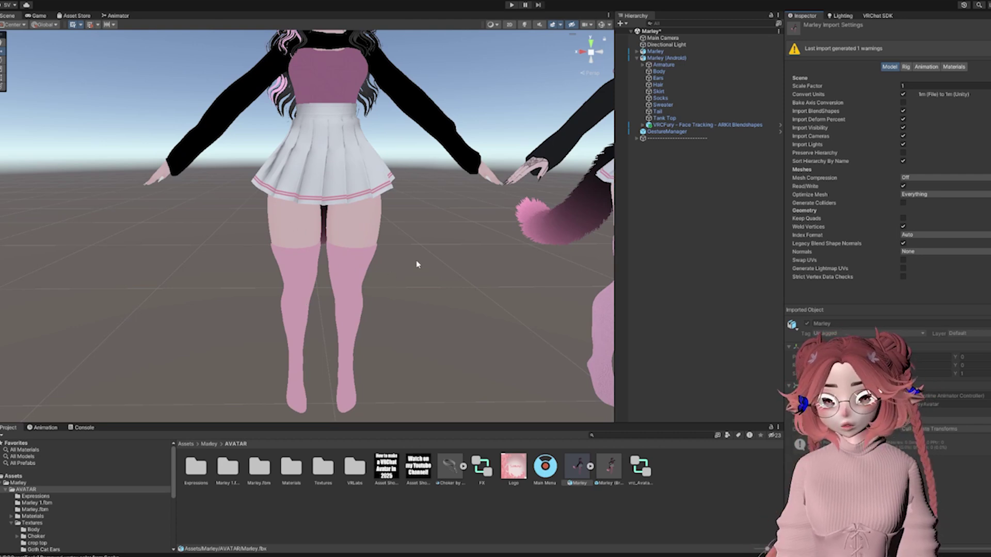
middle_click_drag(424, 226, 432, 317)
scroll(447, 277, "up", 2)
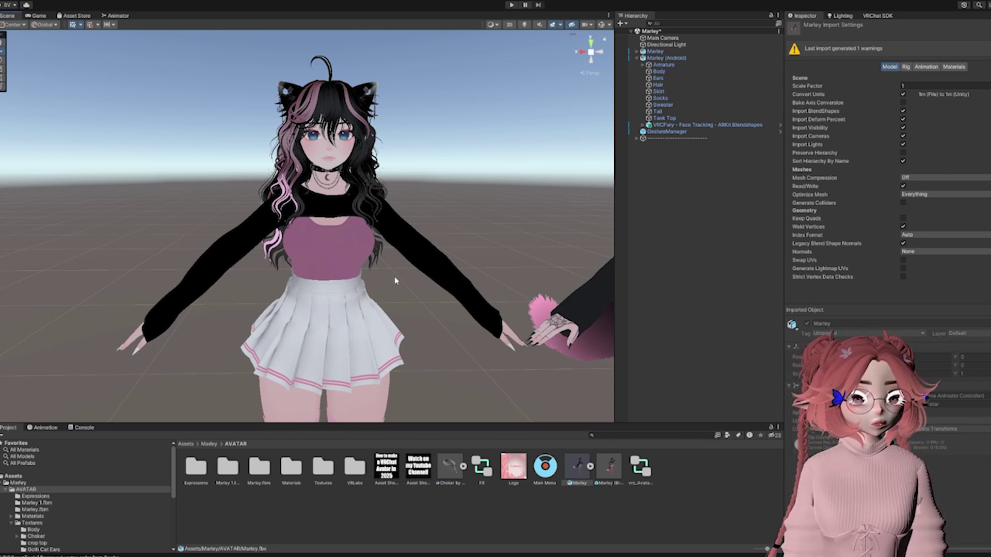
Examine the Android avatar's Ears mesh and hair up close, and compare its whole body with the original Marley avatar.
left_click(658, 85)
left_click(665, 79)
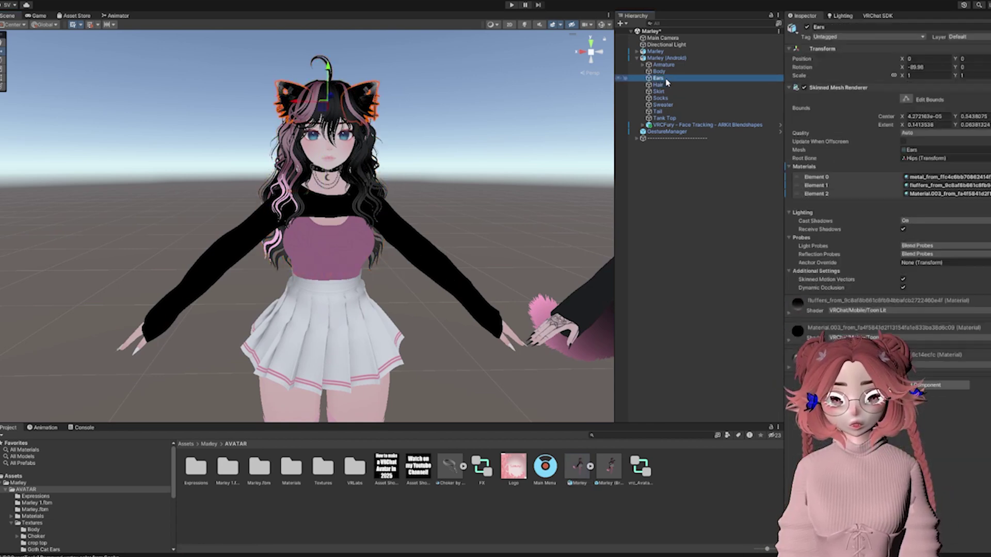
left_click(448, 133)
scroll(434, 173, "up", 2)
right_click_drag(442, 181, 458, 179)
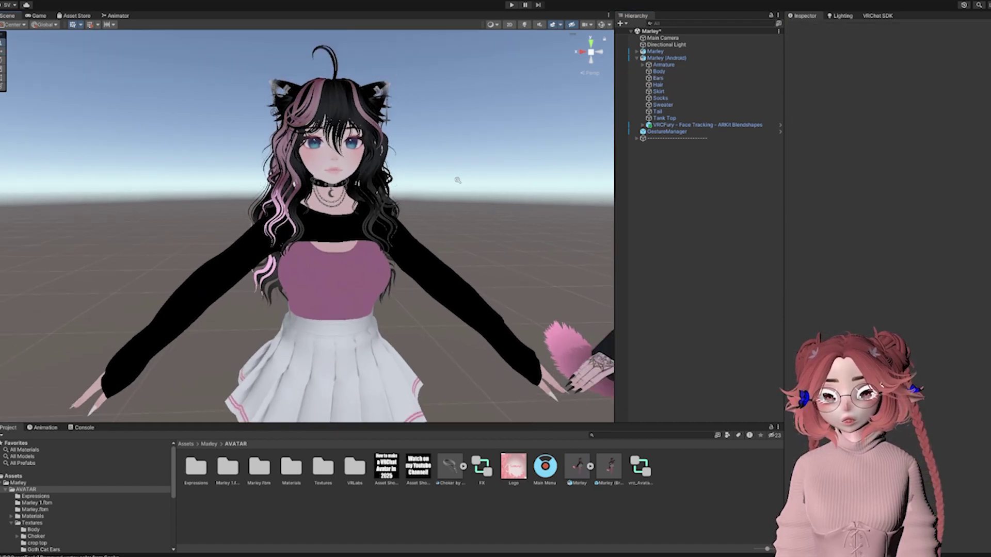
scroll(437, 183, "down", 2)
scroll(435, 184, "down", 5)
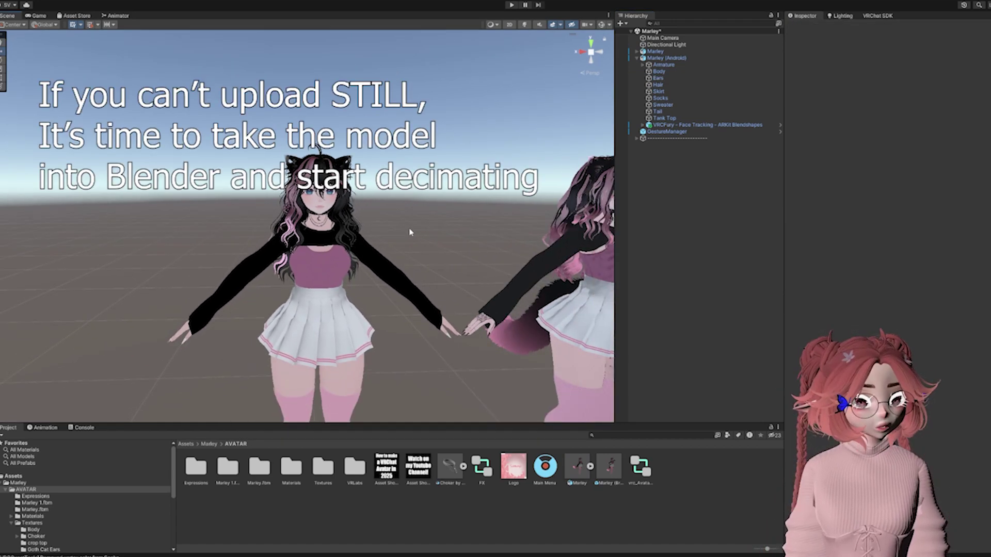
middle_click_drag(386, 226, 387, 236)
right_click_drag(388, 235, 398, 265)
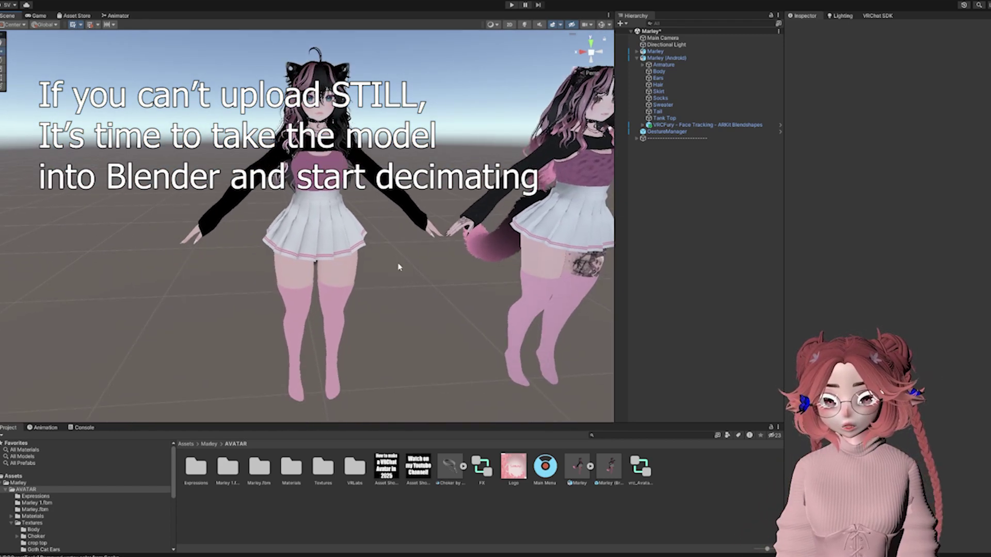
mouse_move(398, 265)
middle_mouse_down()
mouse_move(393, 280)
mouse_move(378, 268)
middle_mouse_up()
scroll(378, 267, "down", 2)
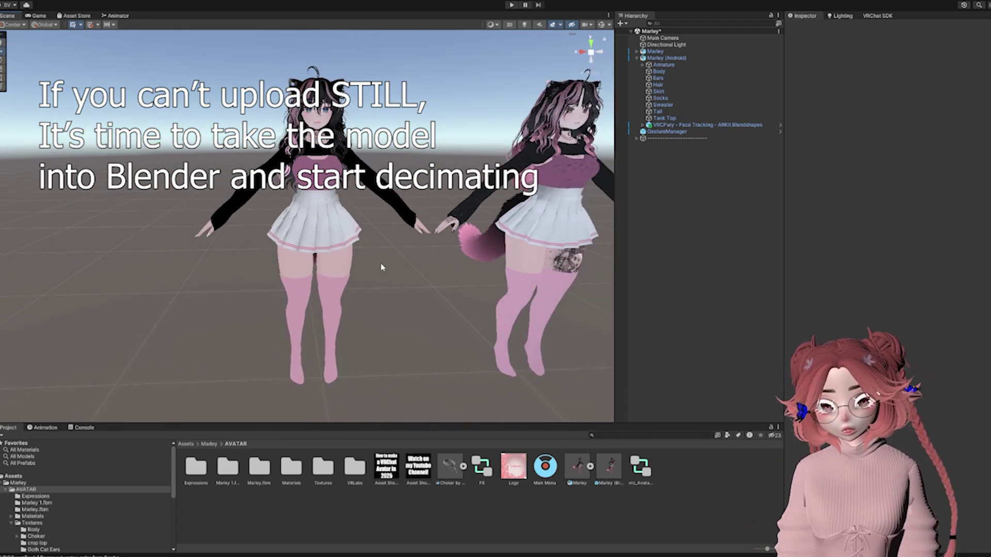
Look up the uploaded Marley avatar in the VRChat SDK and attach its blueprint ID to Marley (Android).
left_click(876, 16)
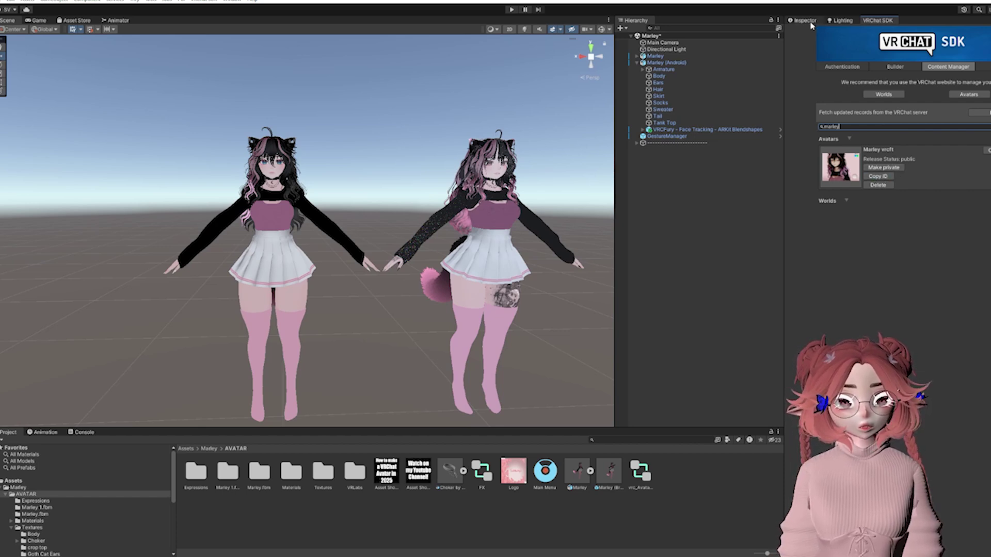
left_click(803, 20)
left_click(655, 63)
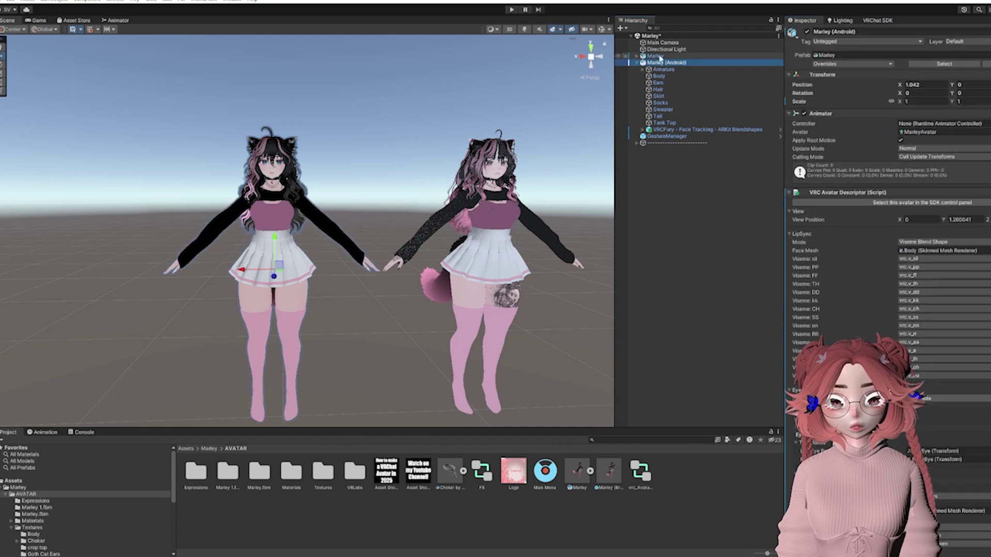
scroll(895, 260, "down", 5)
scroll(896, 261, "down", 12)
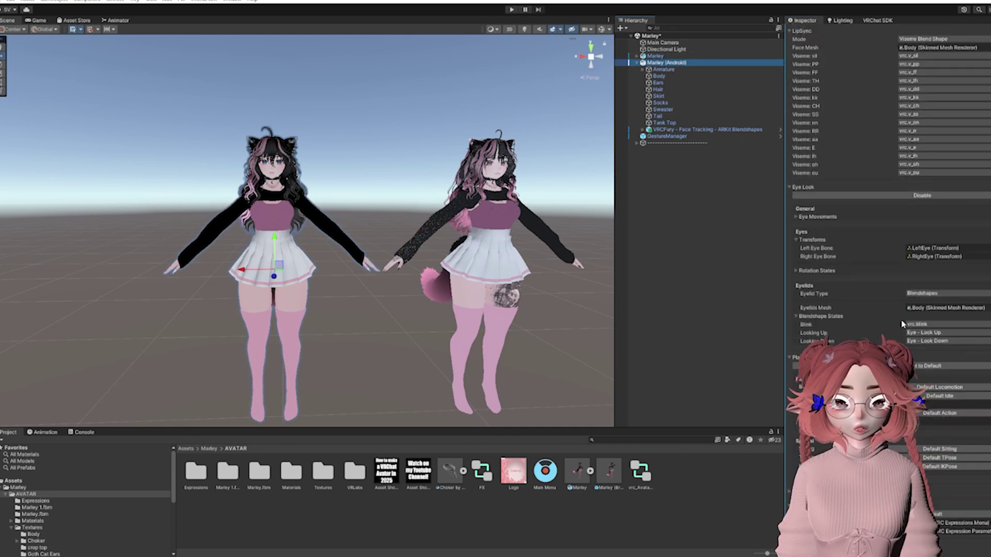
left_click(920, 323)
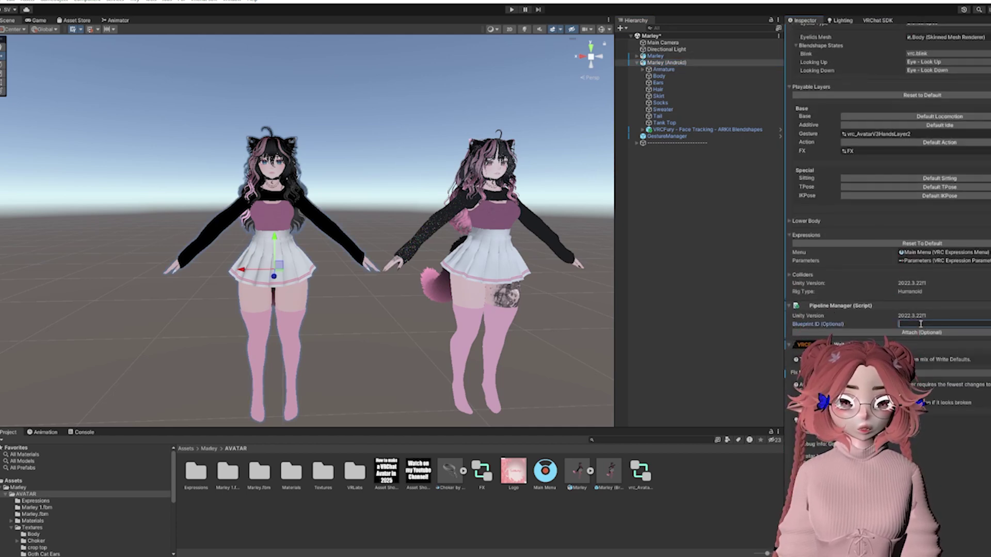
right_click(920, 323)
left_click(934, 340)
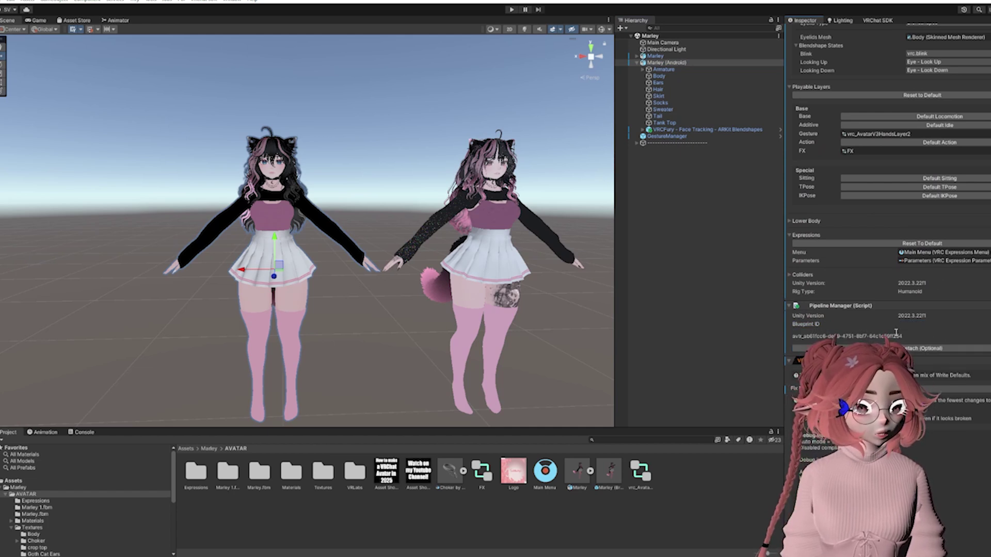
middle_click_drag(477, 205, 384, 204)
scroll(514, 284, "up", 8)
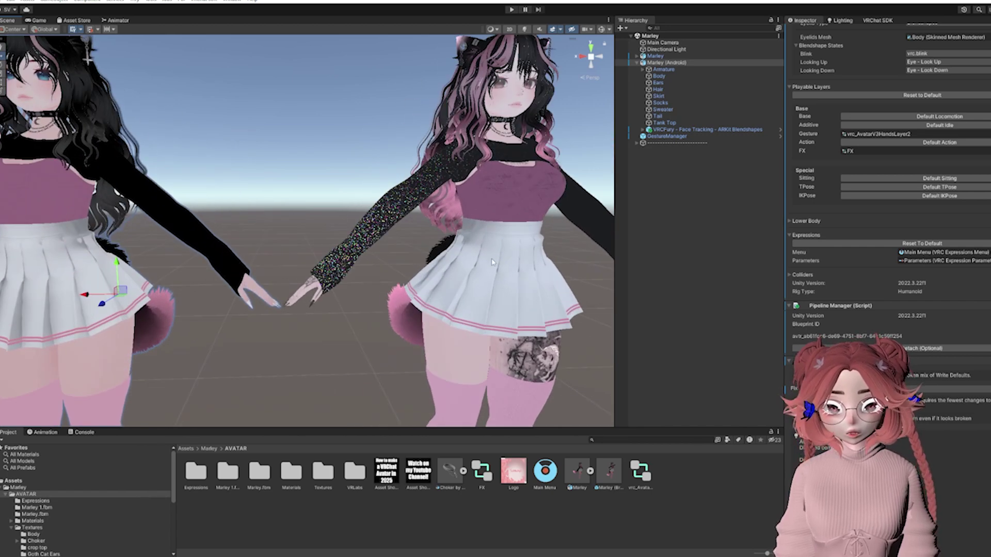
scroll(514, 284, "down", 8)
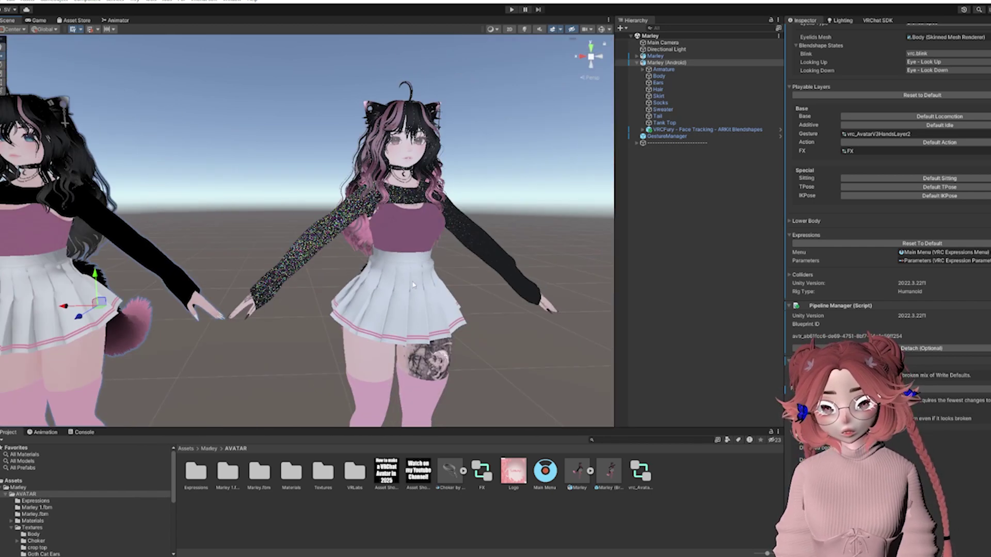